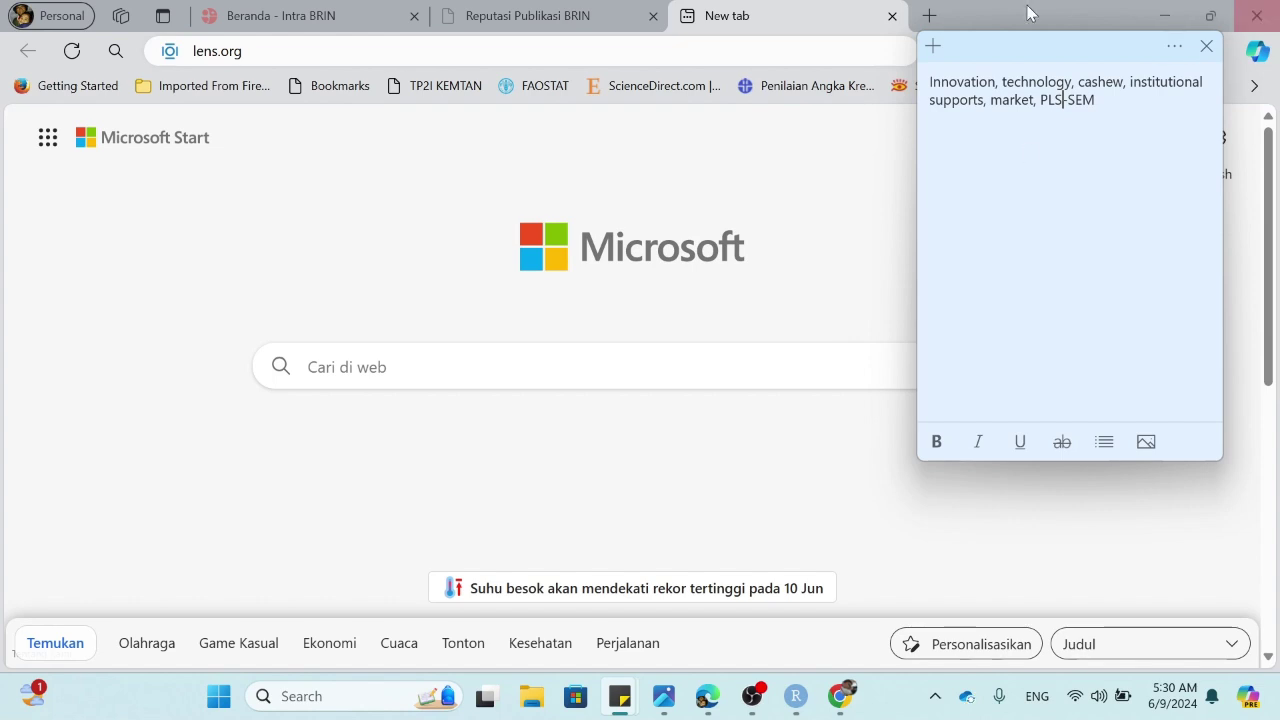
Search Google Scholar for "cashew" in a new browser tab and bring up the sticky note listing the research keywords
click(930, 16)
click(930, 16)
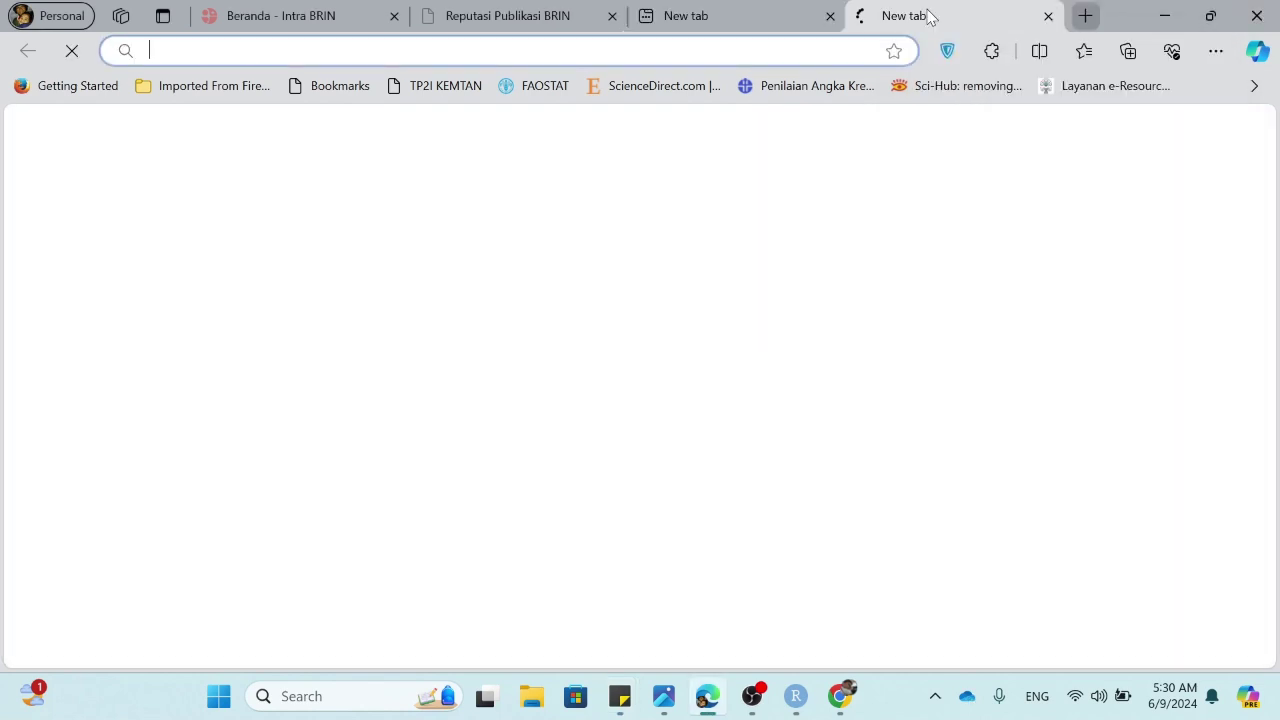
text(sch)
key(Return)
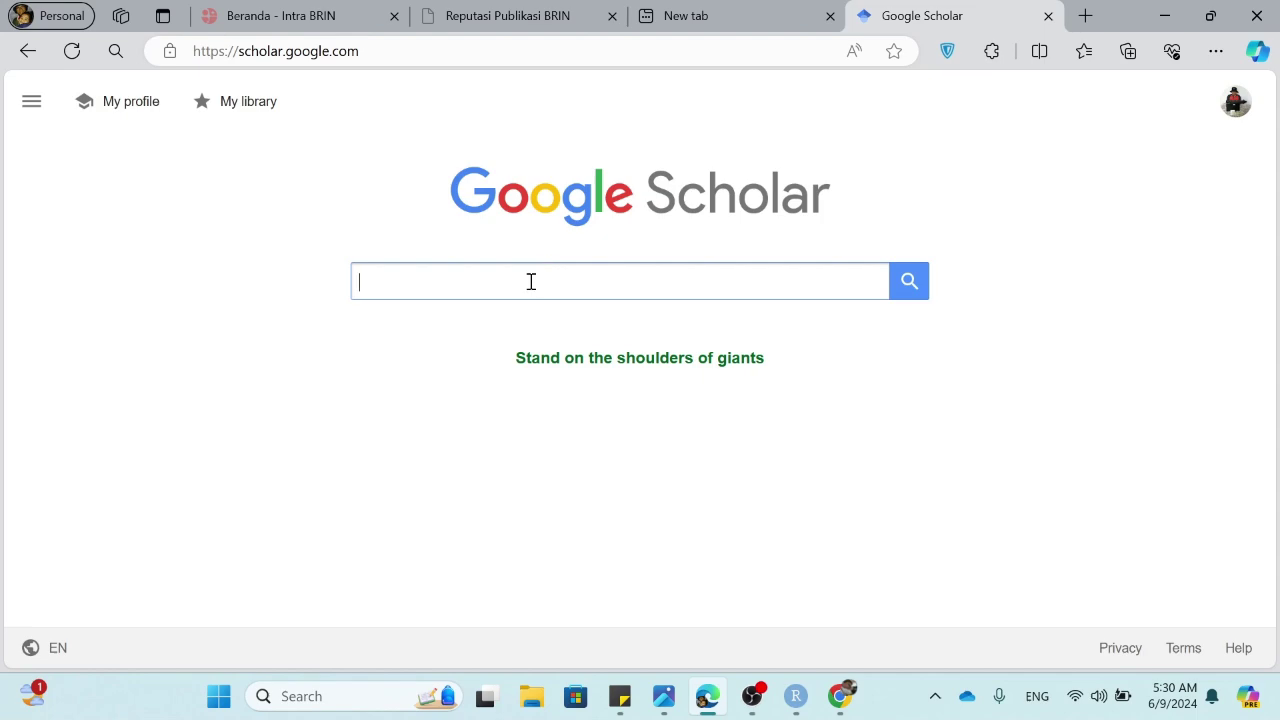
text(cashew)
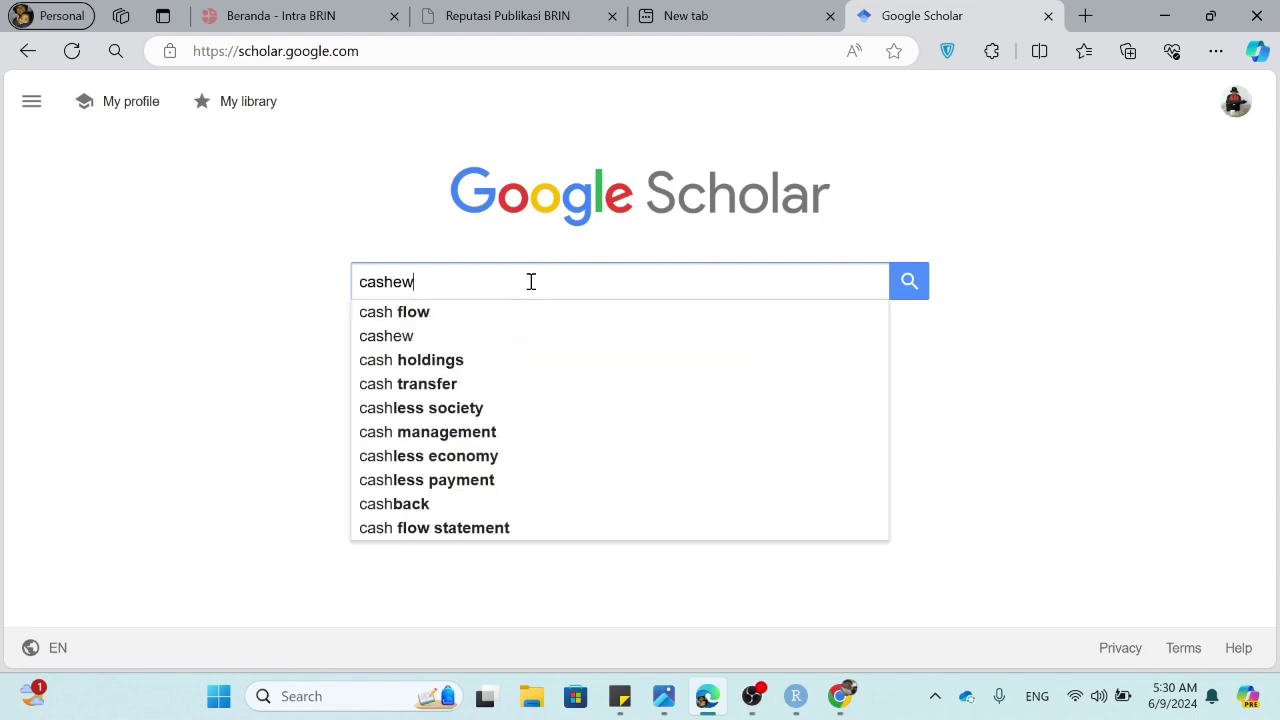
key(Return)
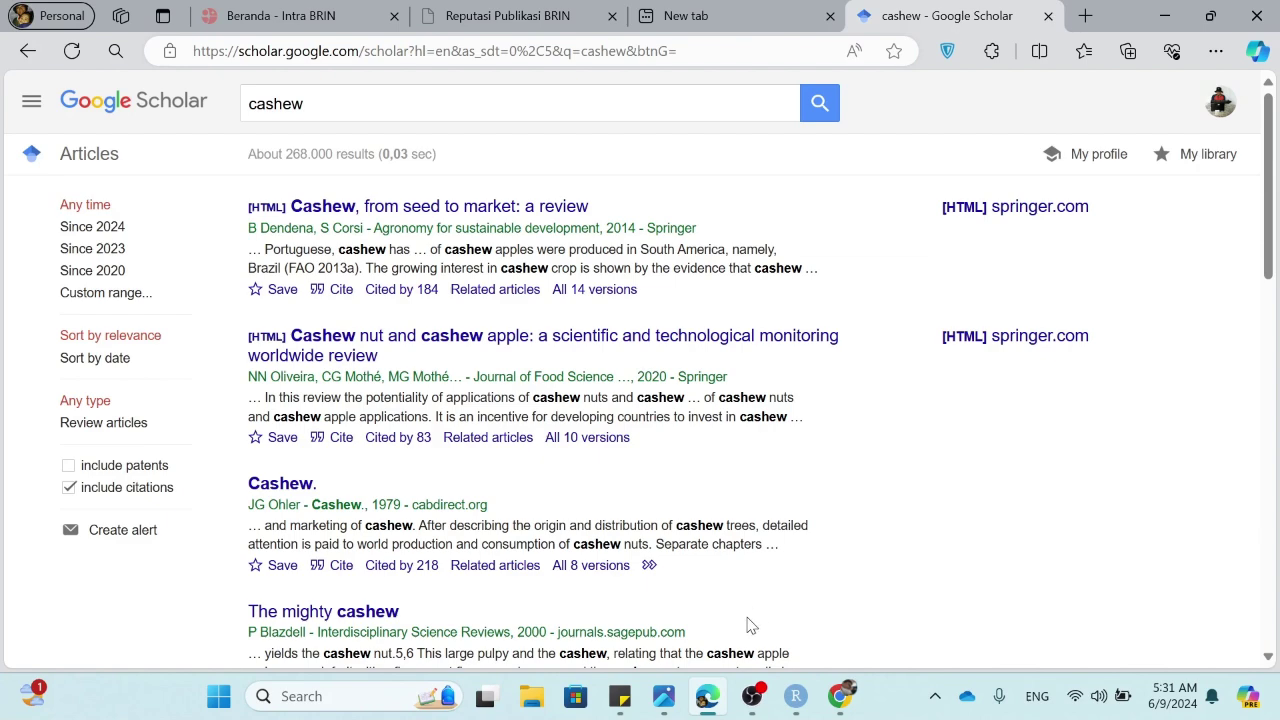
mouse_move(614, 711)
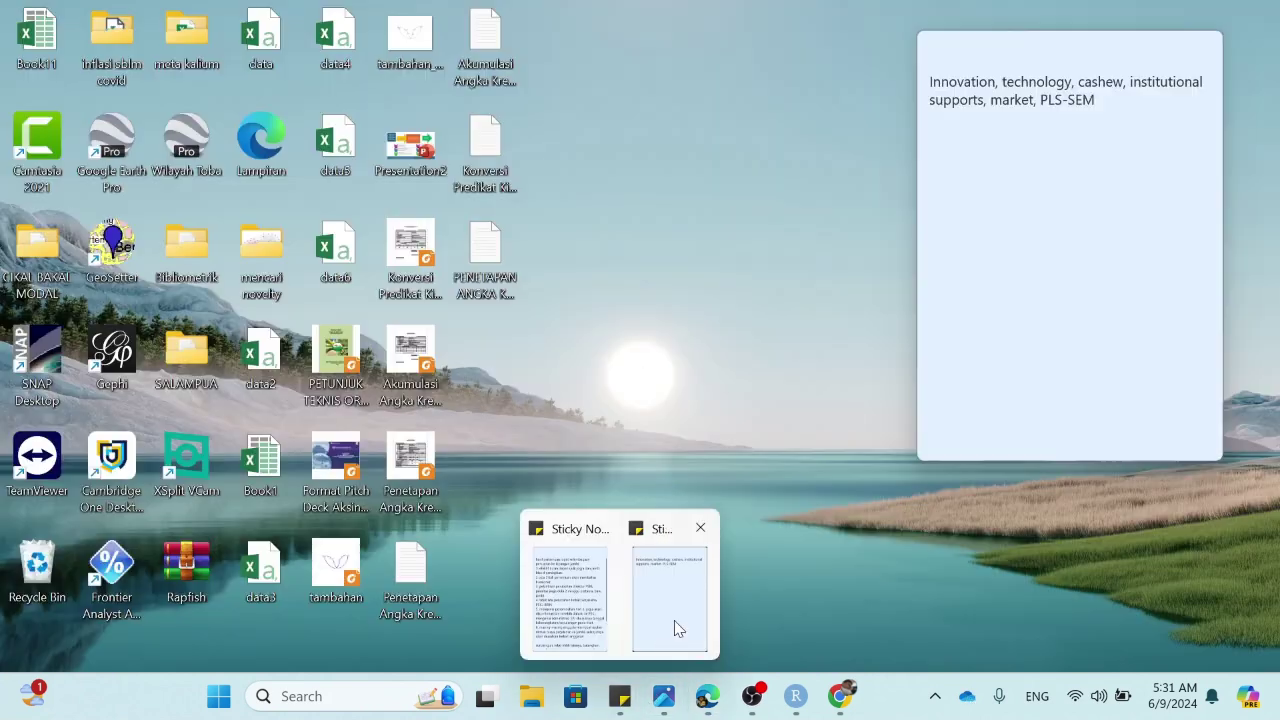
click(676, 626)
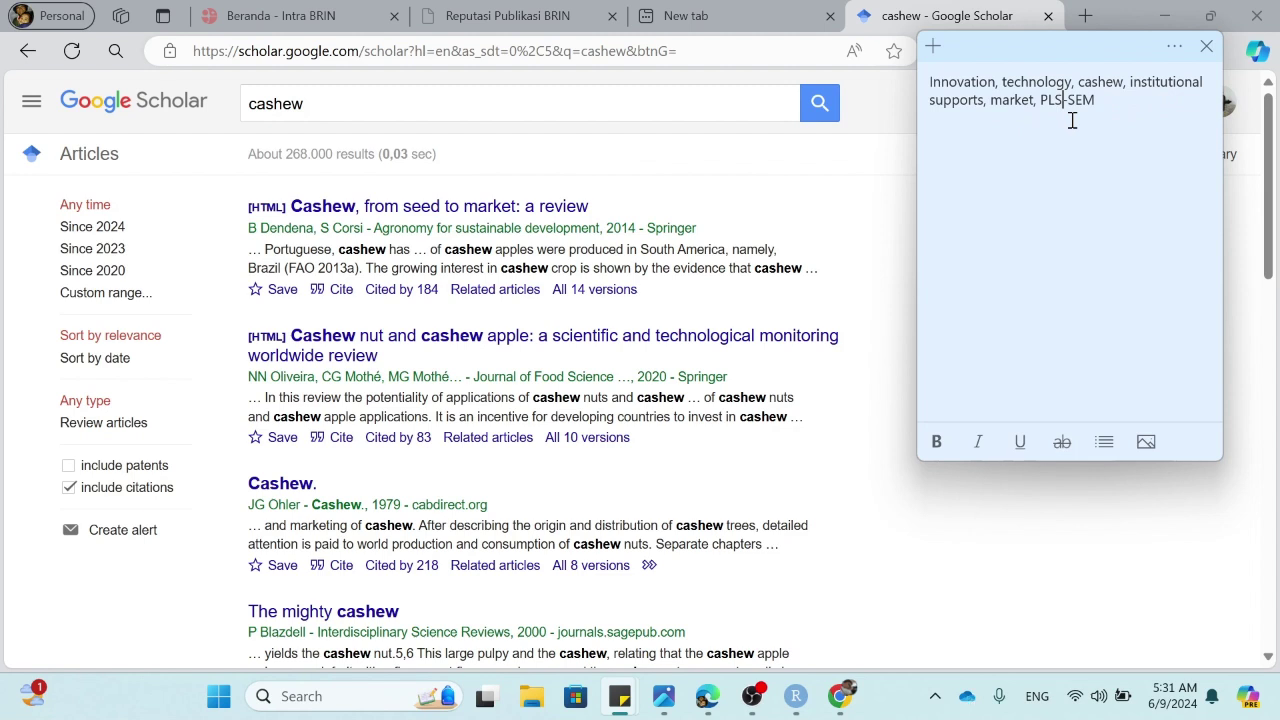
Open lens.org in the spare browser tab and sign in to the Lens with the saved account credentials
click(693, 12)
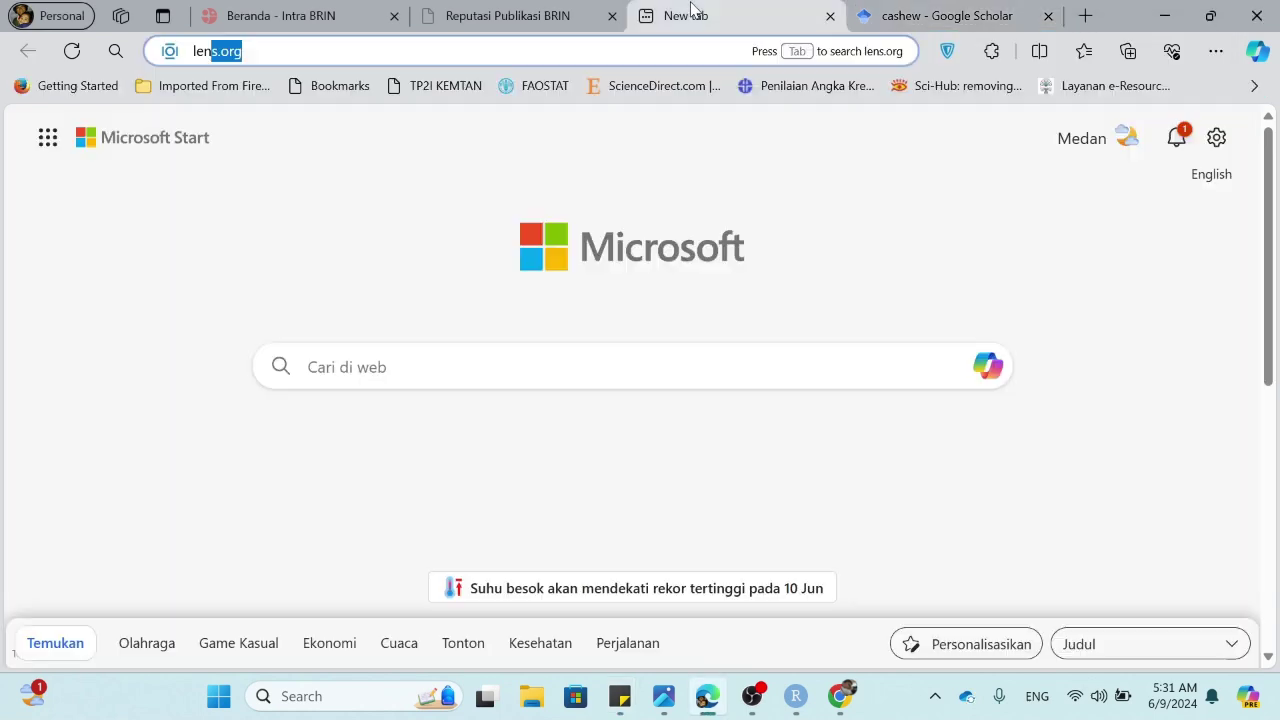
click(323, 50)
key(Return)
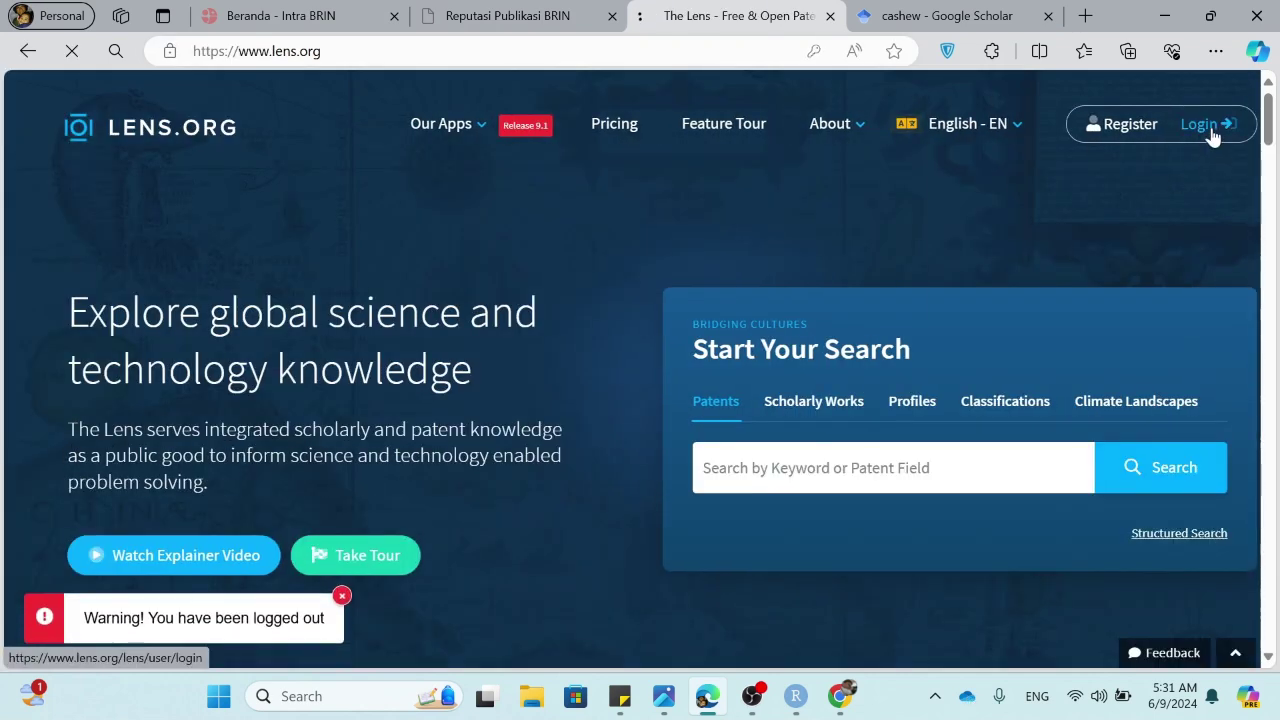
click(1209, 126)
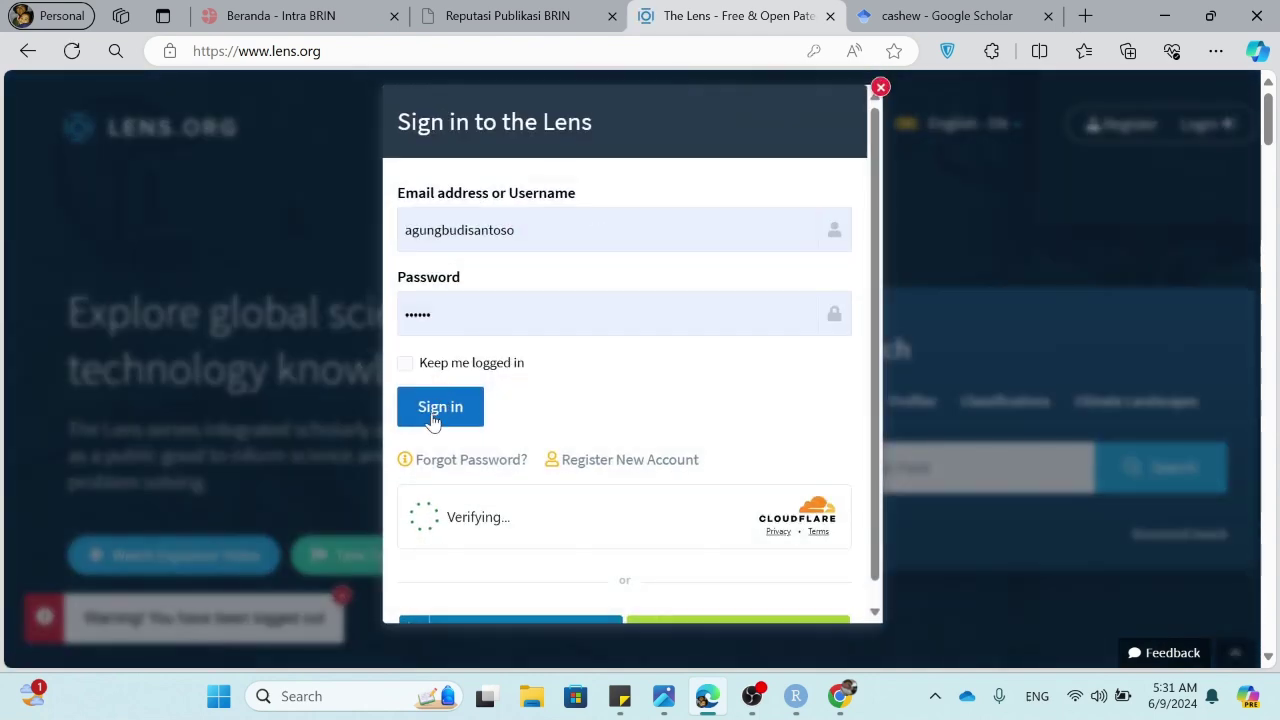
click(429, 411)
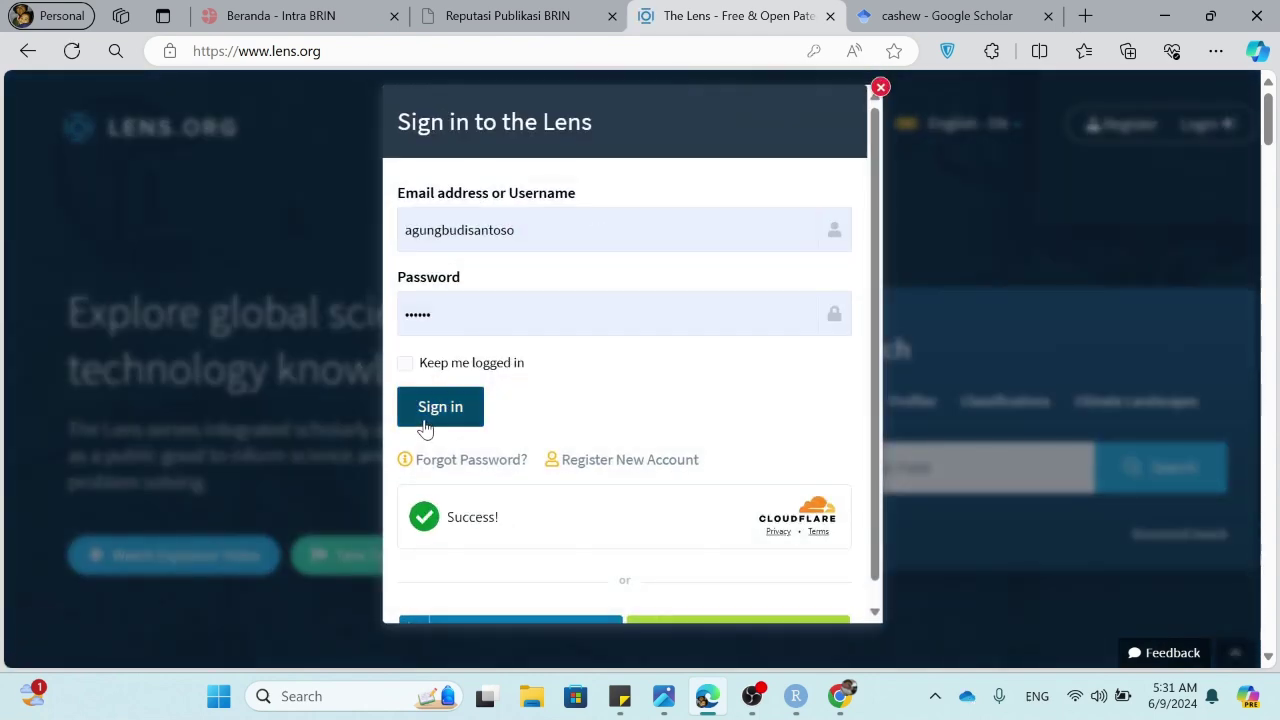
click(425, 428)
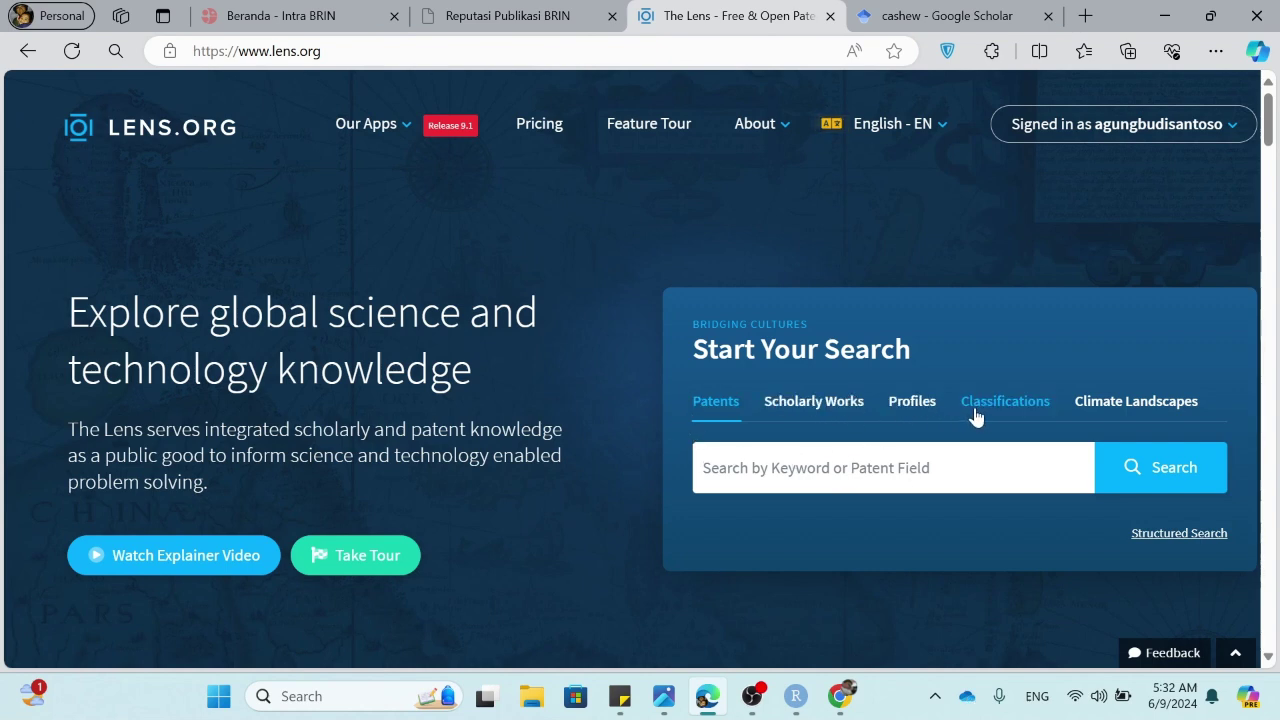
Set the Lens search to Scholarly Works and place the browser side by side with the keyword note
click(808, 410)
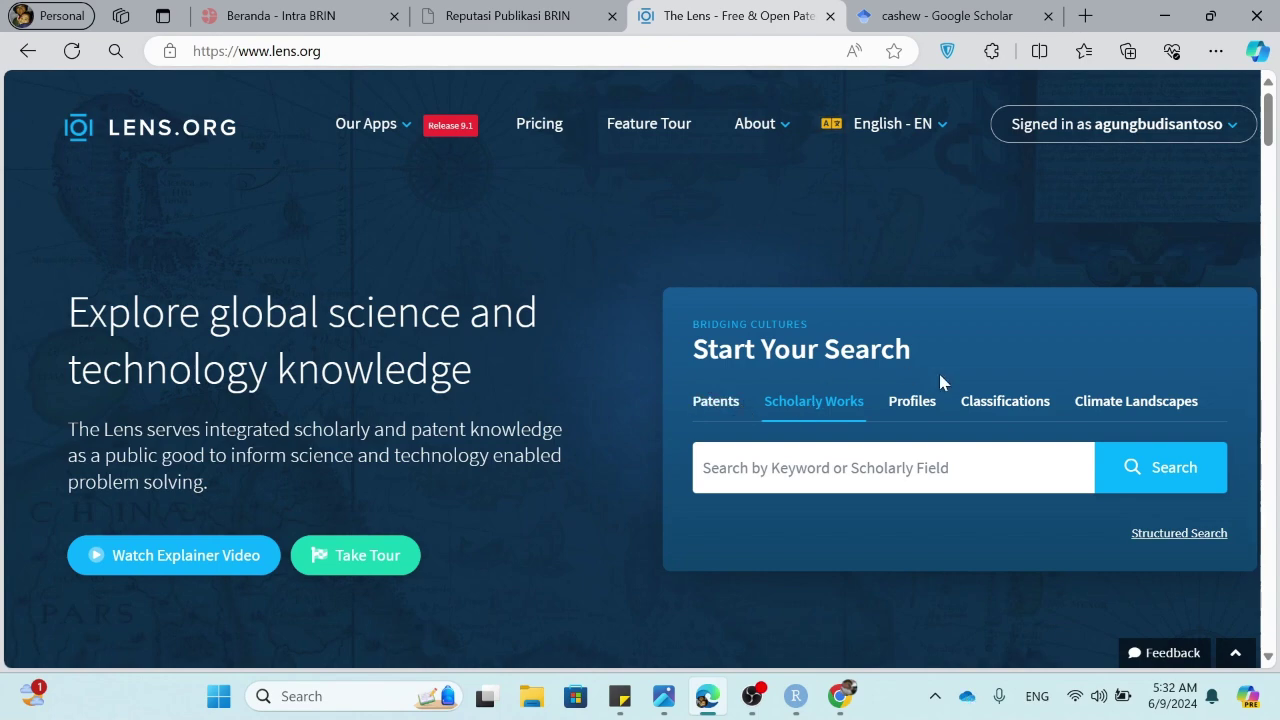
drag(1127, 8, 542, 54)
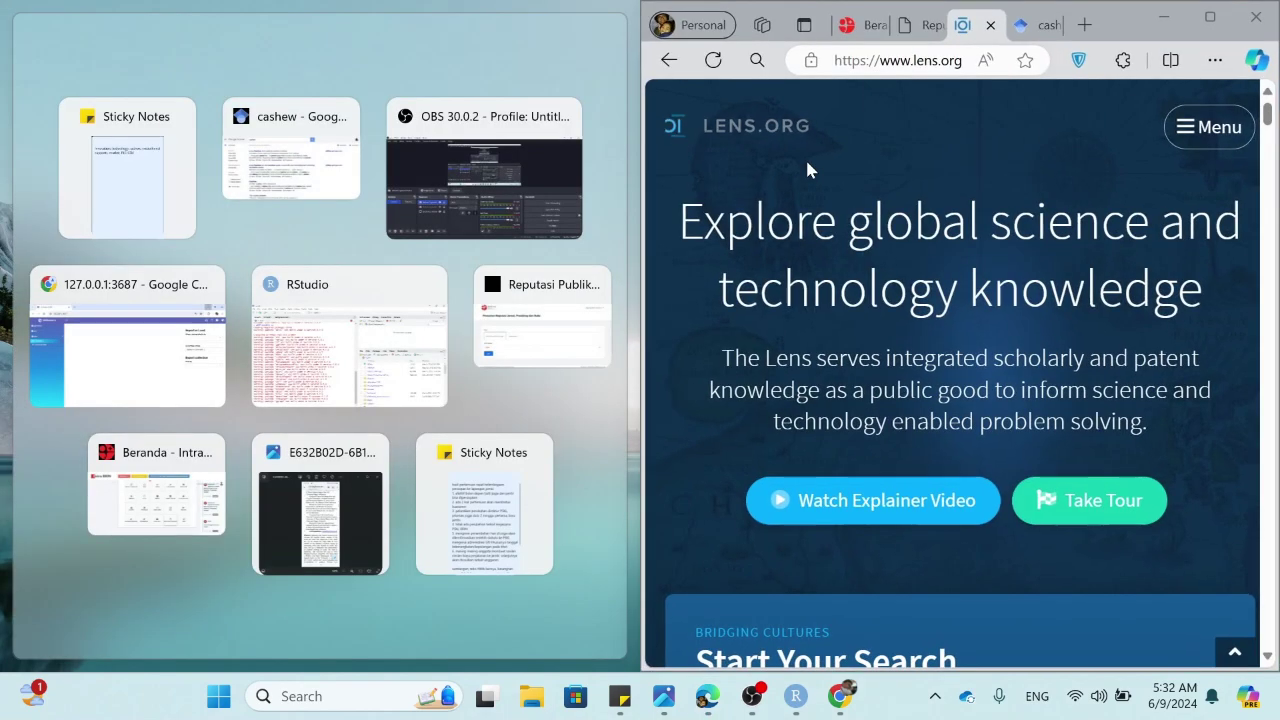
click(170, 188)
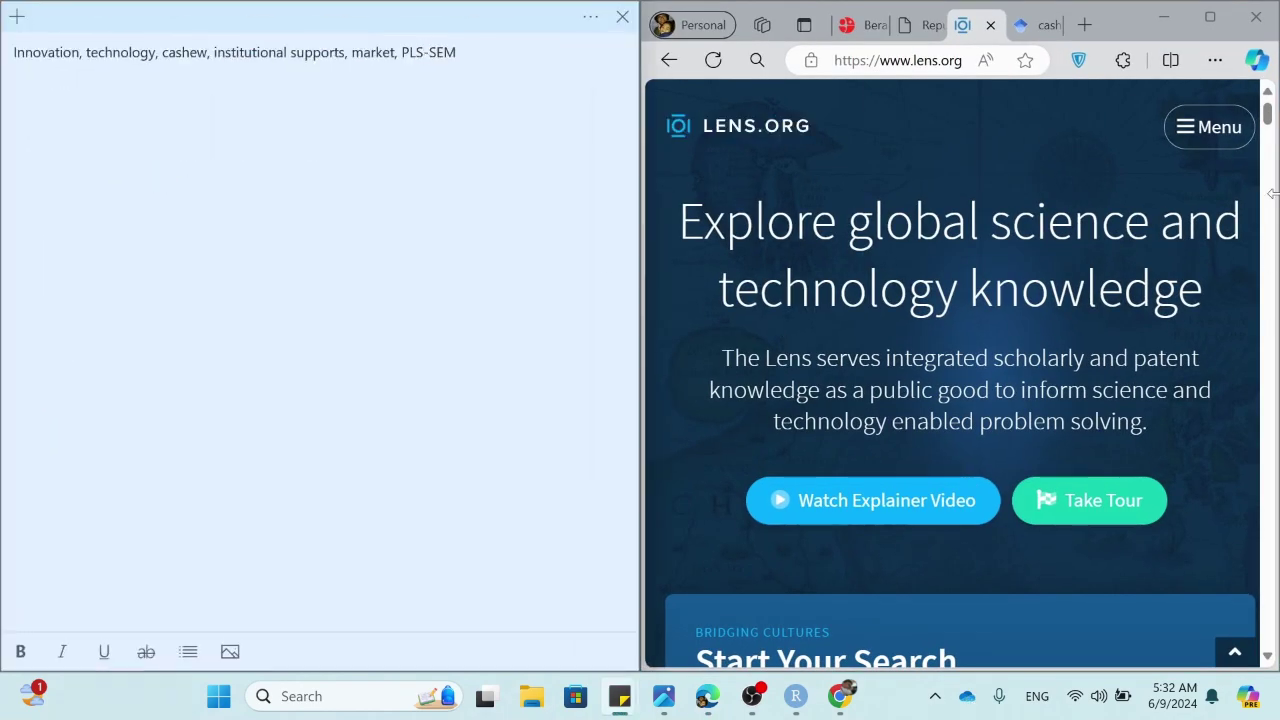
Enter "cashew or institutional supports," as the keyword query in the Scholarly Works search
click(1268, 120)
scroll(1268, 120, down, 5)
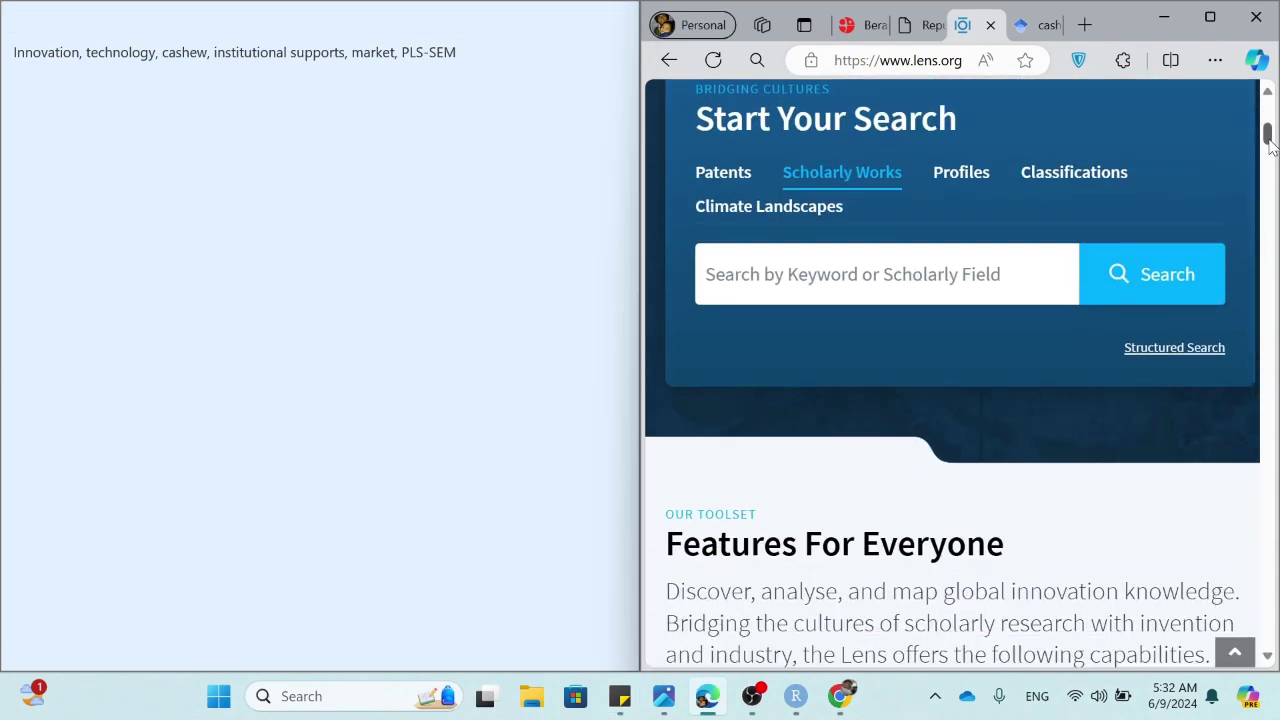
click(992, 268)
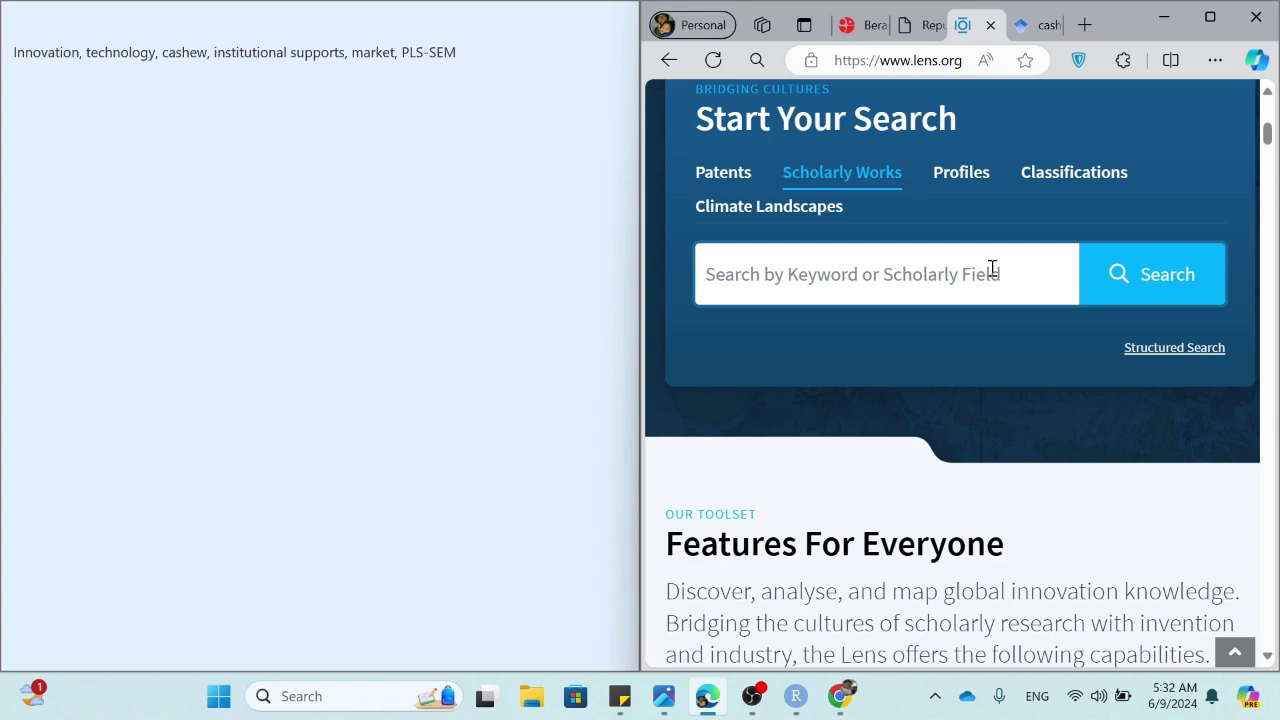
text(ca)
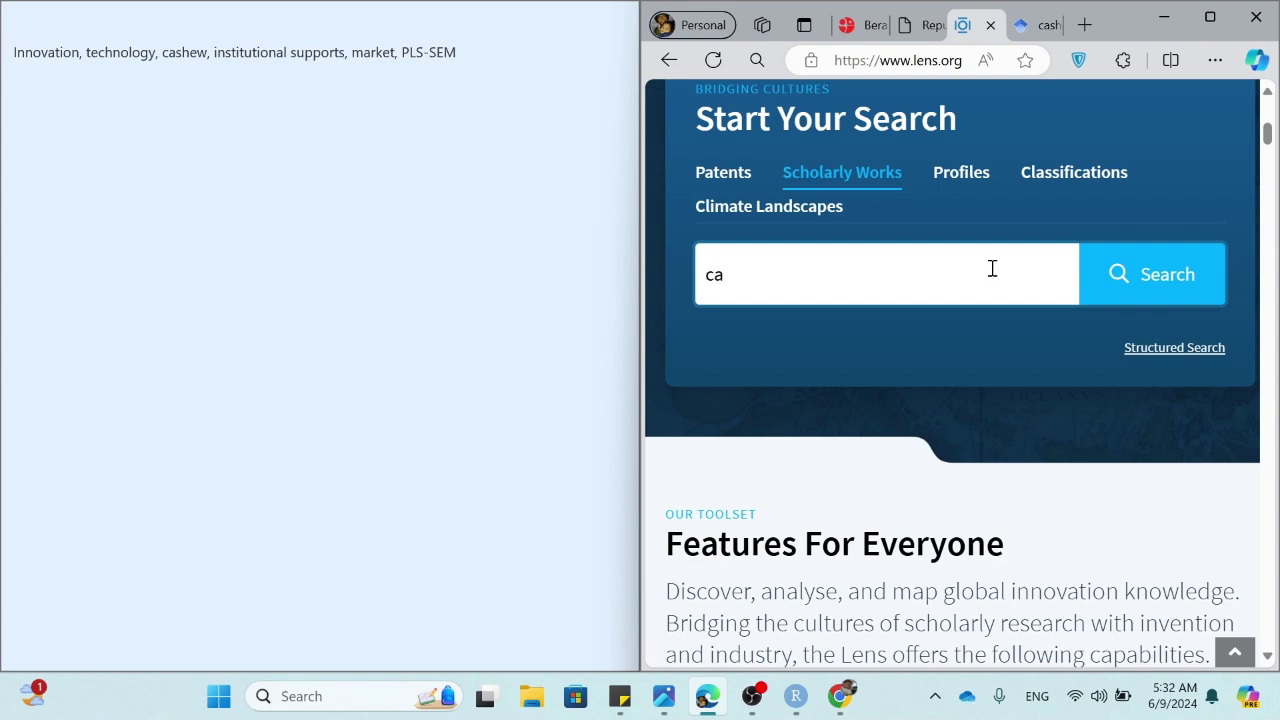
text(shew or institu)
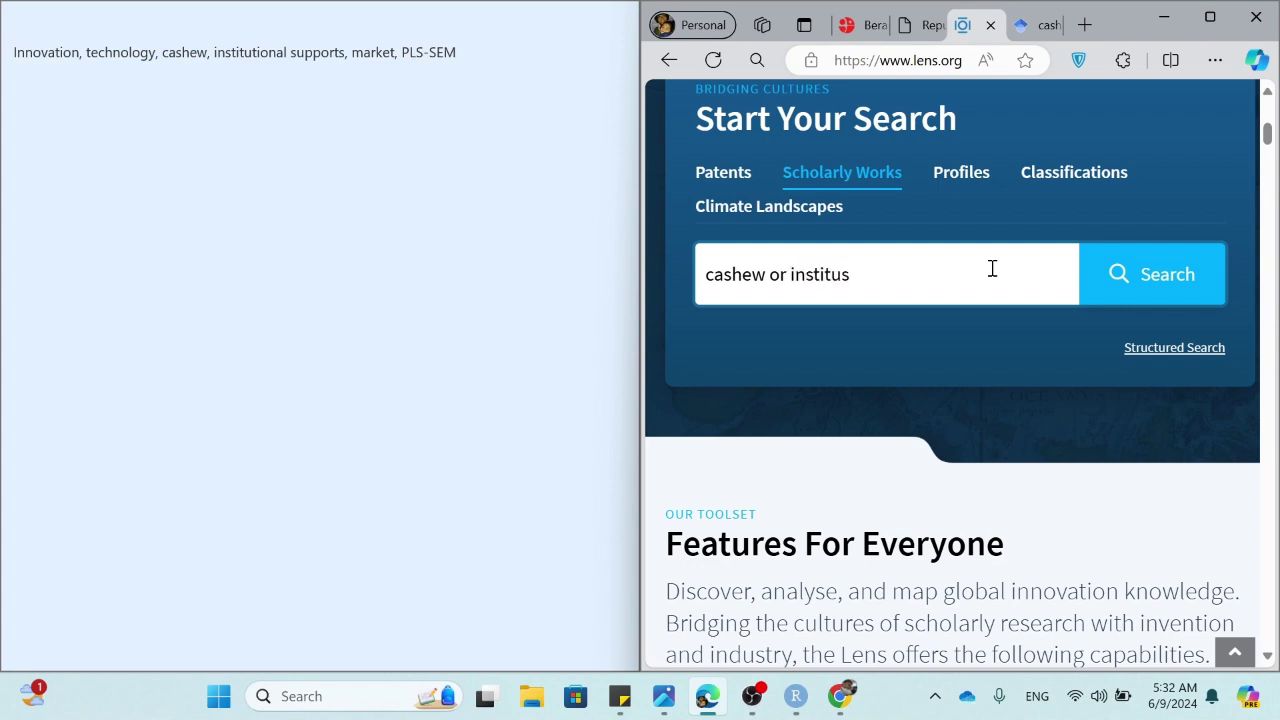
text(s)
key(BackSpace)
text(tional supports,)
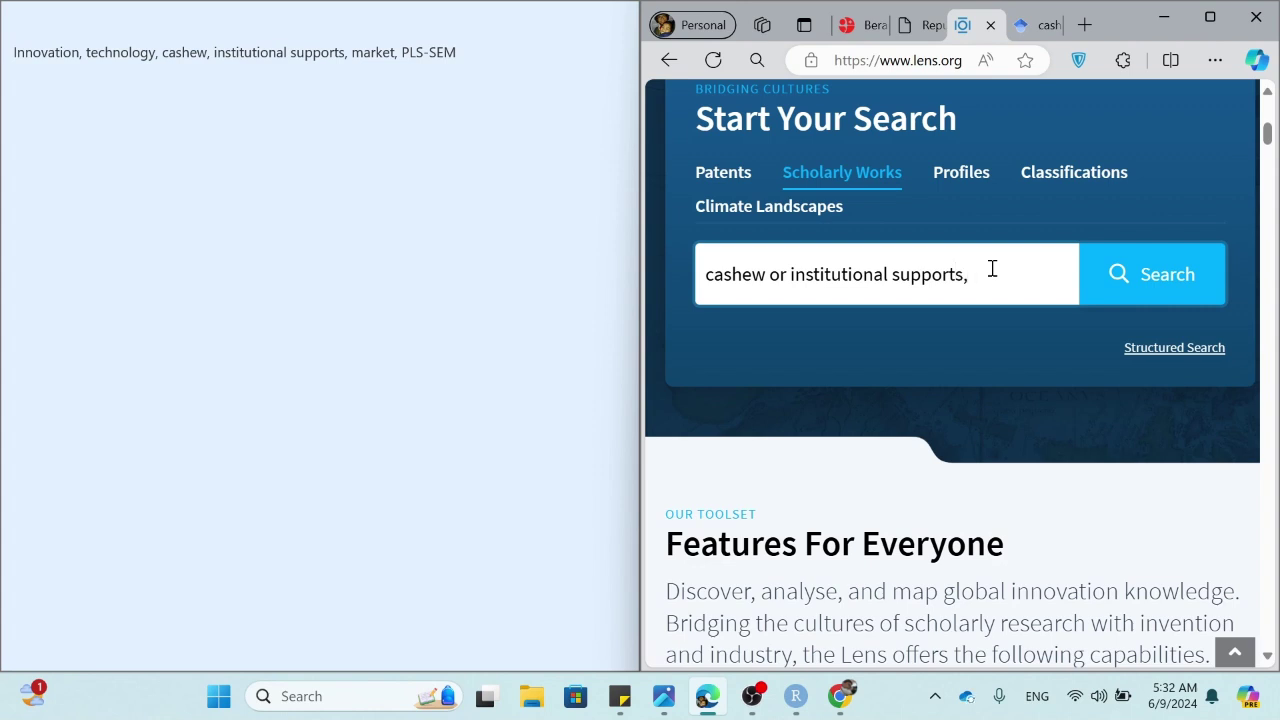
Complete the query as "cashew, or institutional supports, or market support", run the search and maximize the browser window
click(766, 277)
text(, )
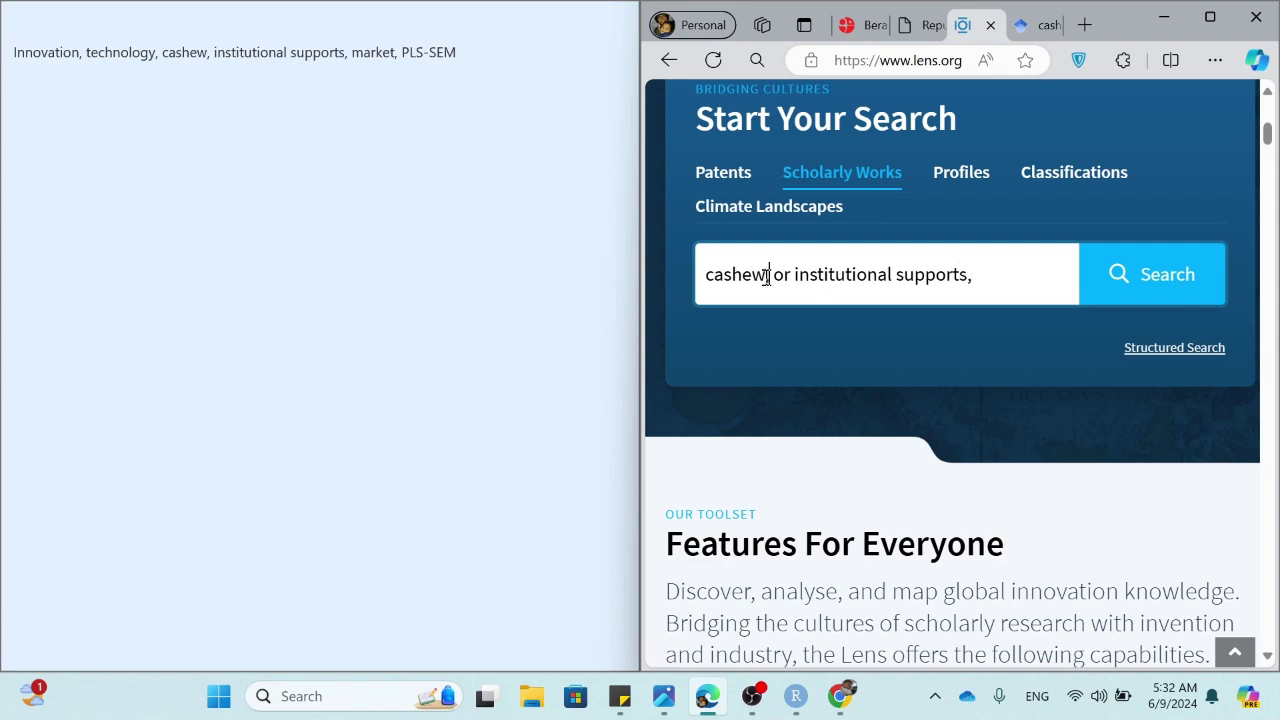
text(or market support)
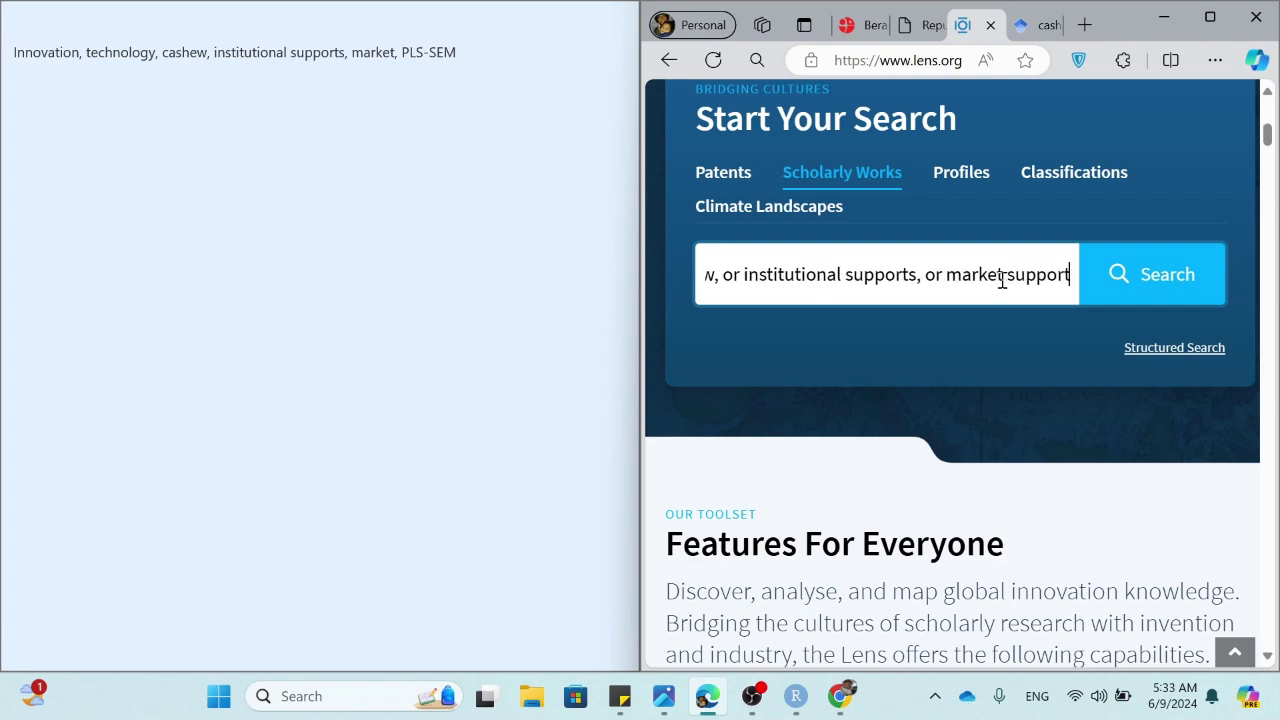
text(,)
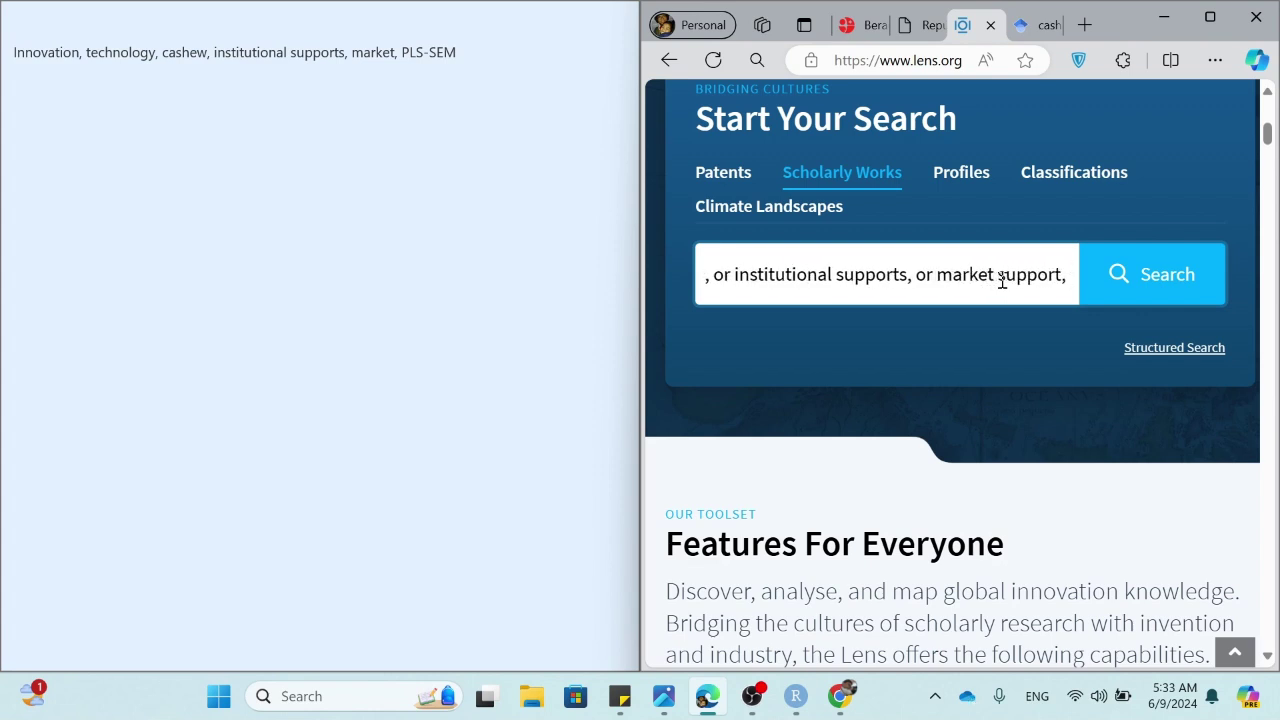
key(BackSpace)
key(BackSpace)
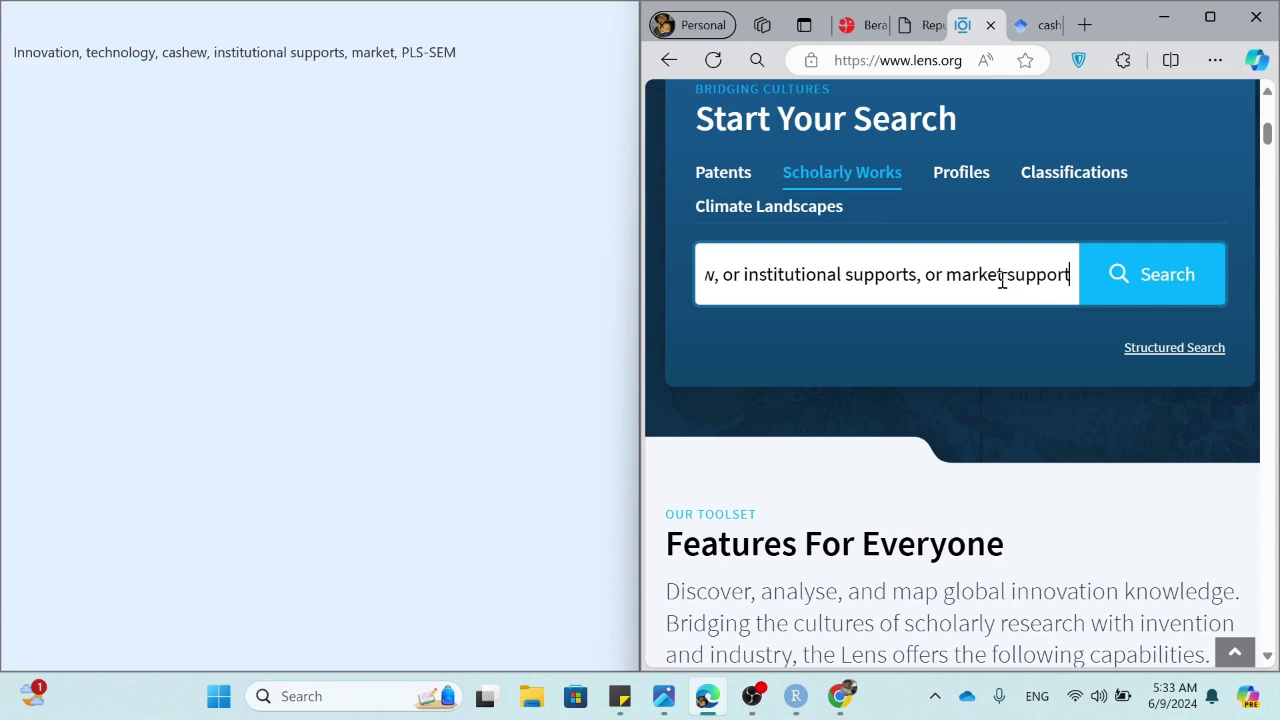
click(1155, 280)
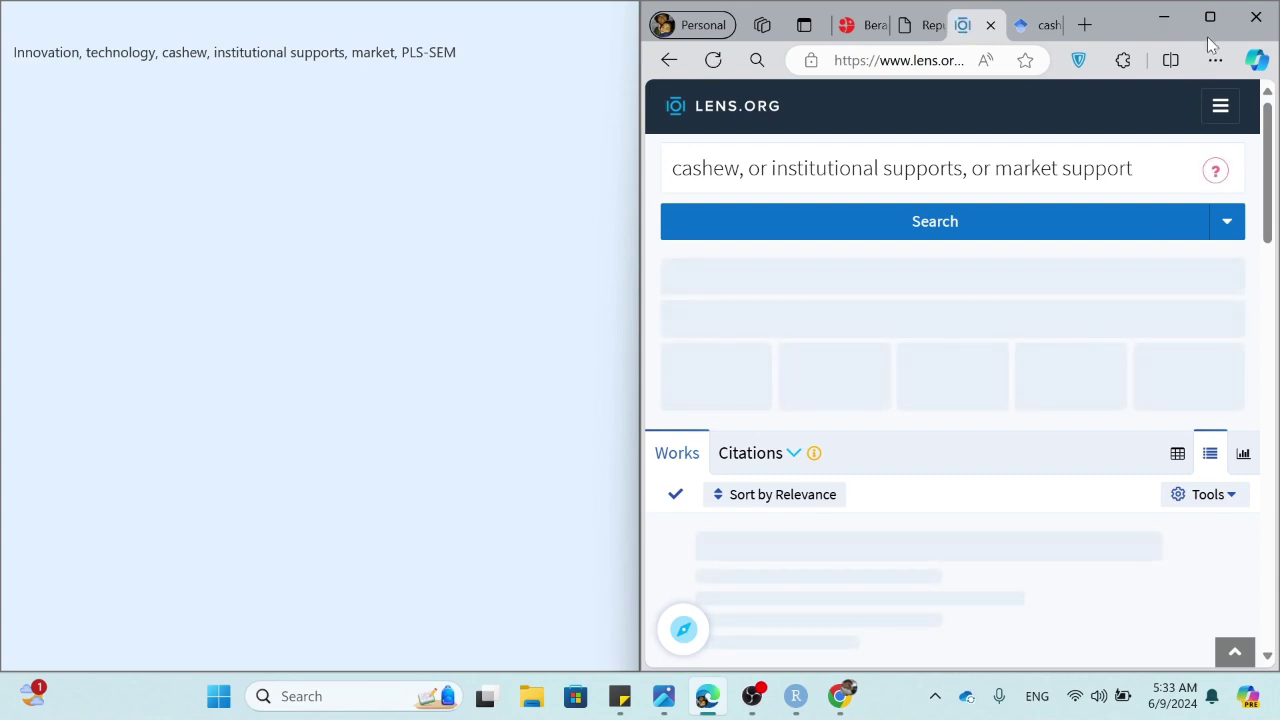
click(1210, 17)
mouse_move(1214, 20)
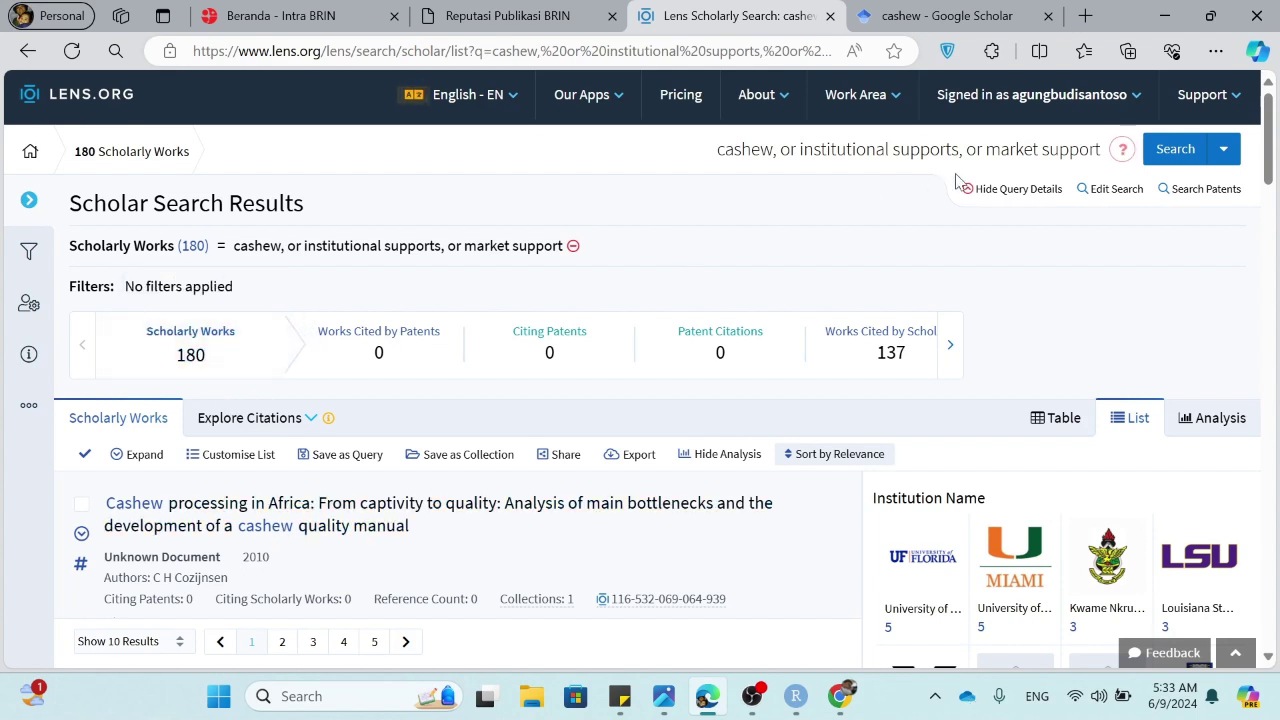
click(1117, 190)
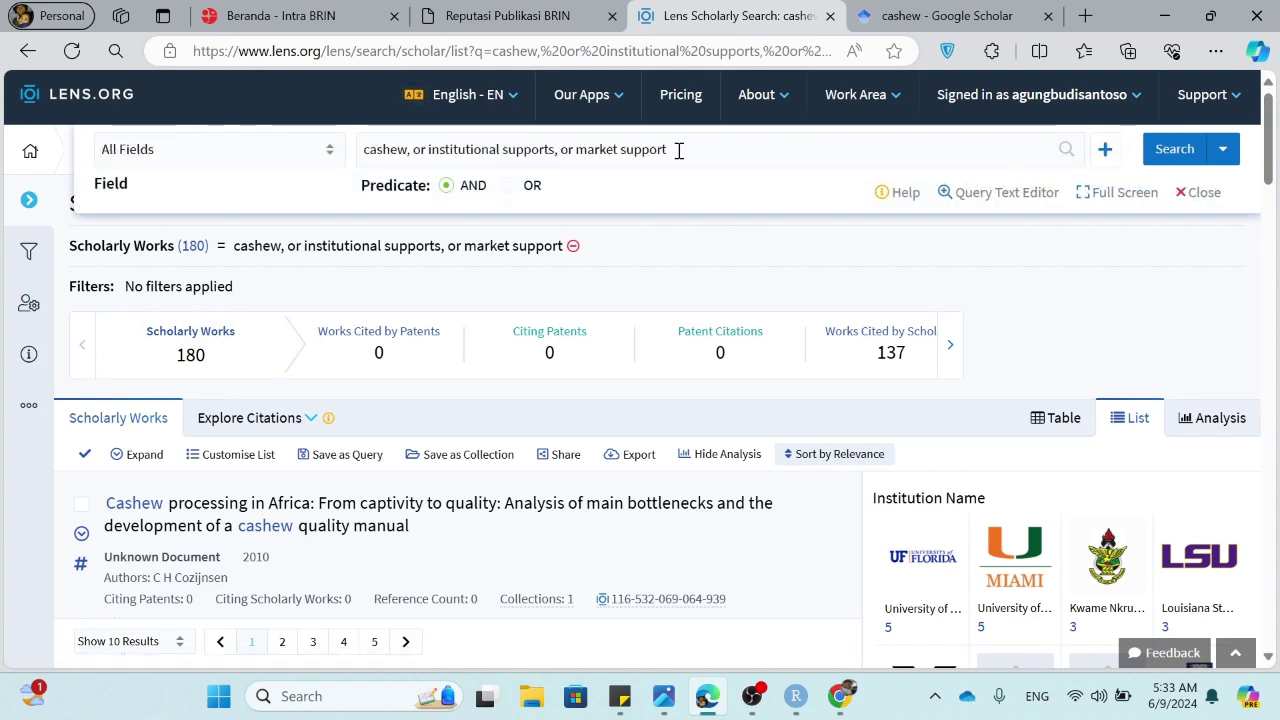
drag(678, 149, 407, 160)
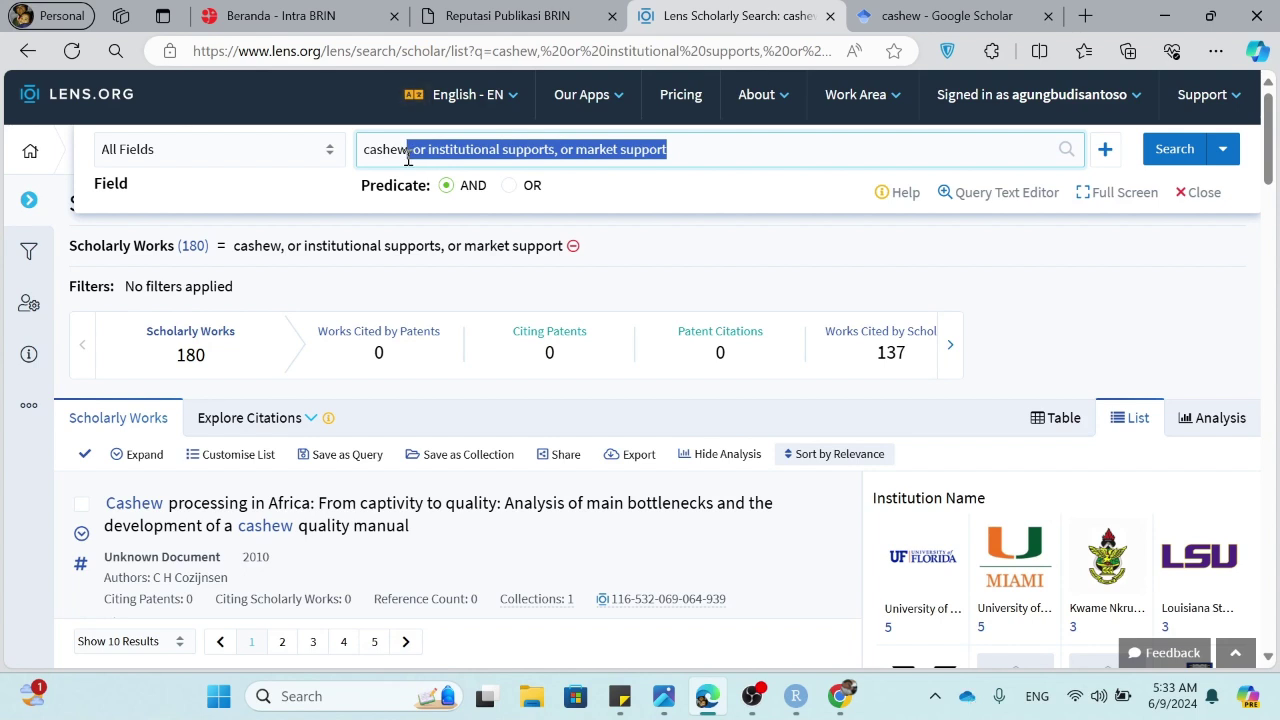
click(1203, 193)
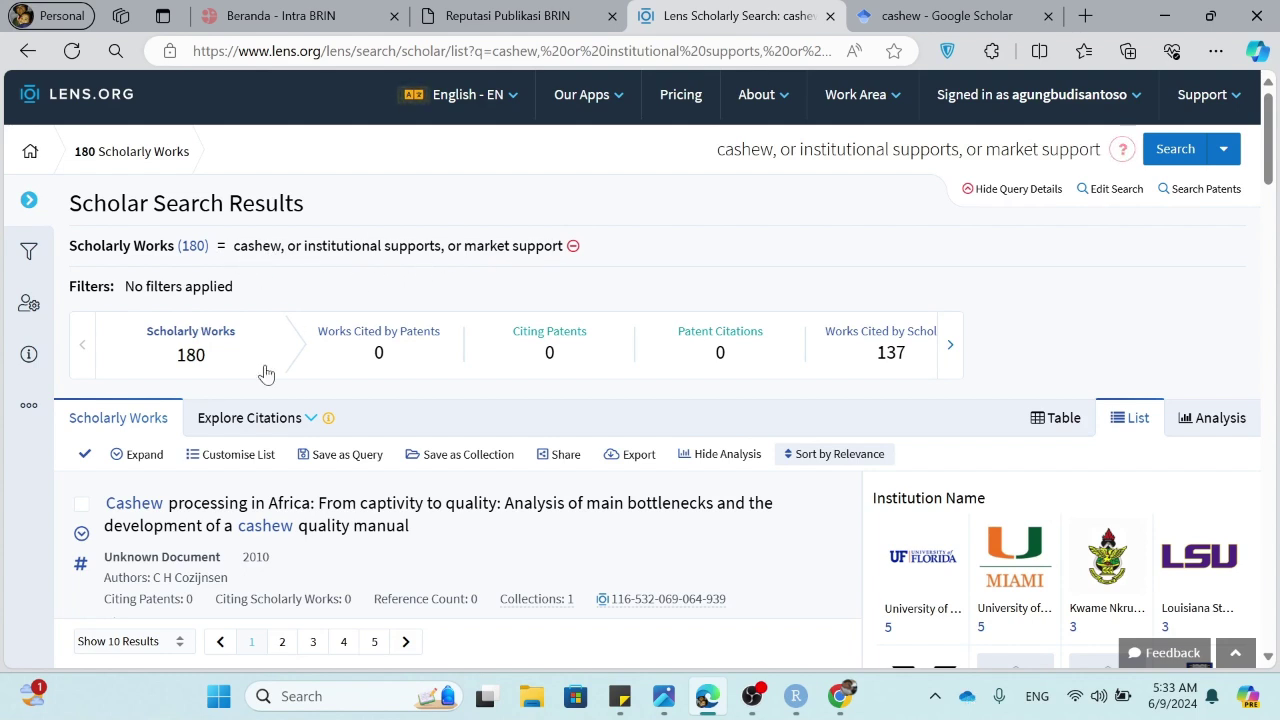
Edit the search query, copy and remove everything after "cashew", and set the predicate to OR
click(1104, 190)
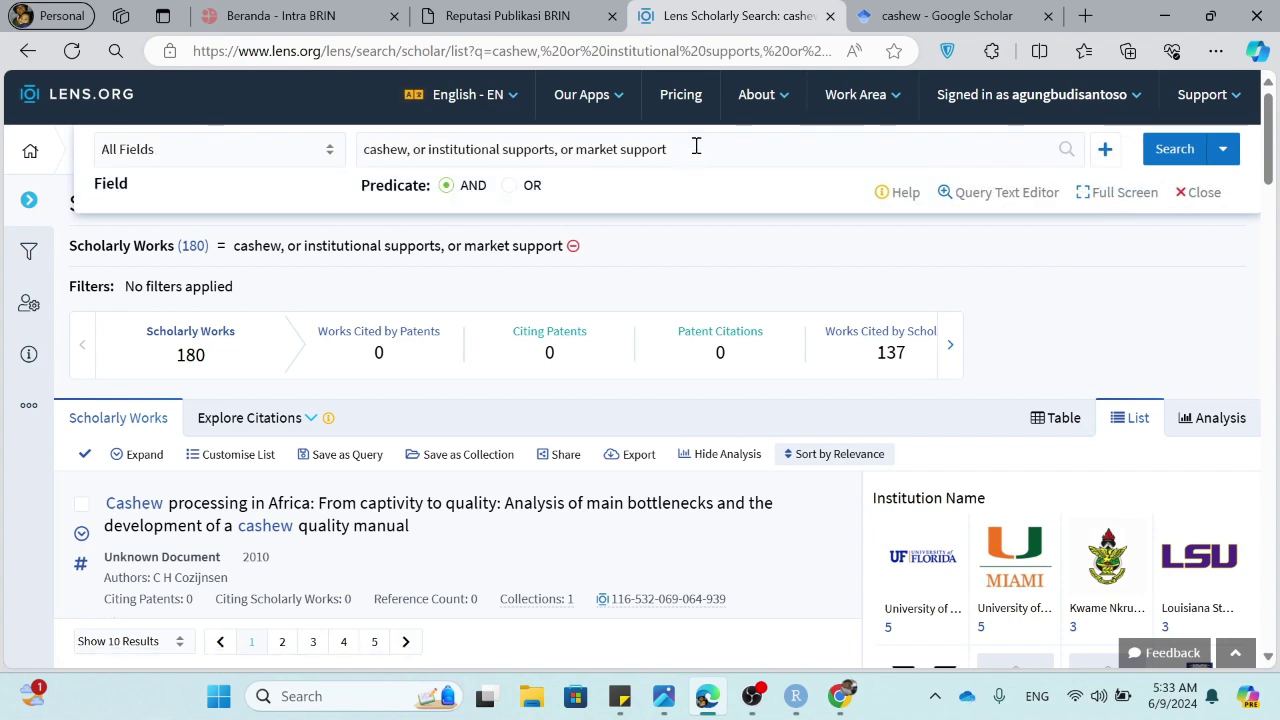
drag(696, 146, 406, 178)
key(ctrl+c)
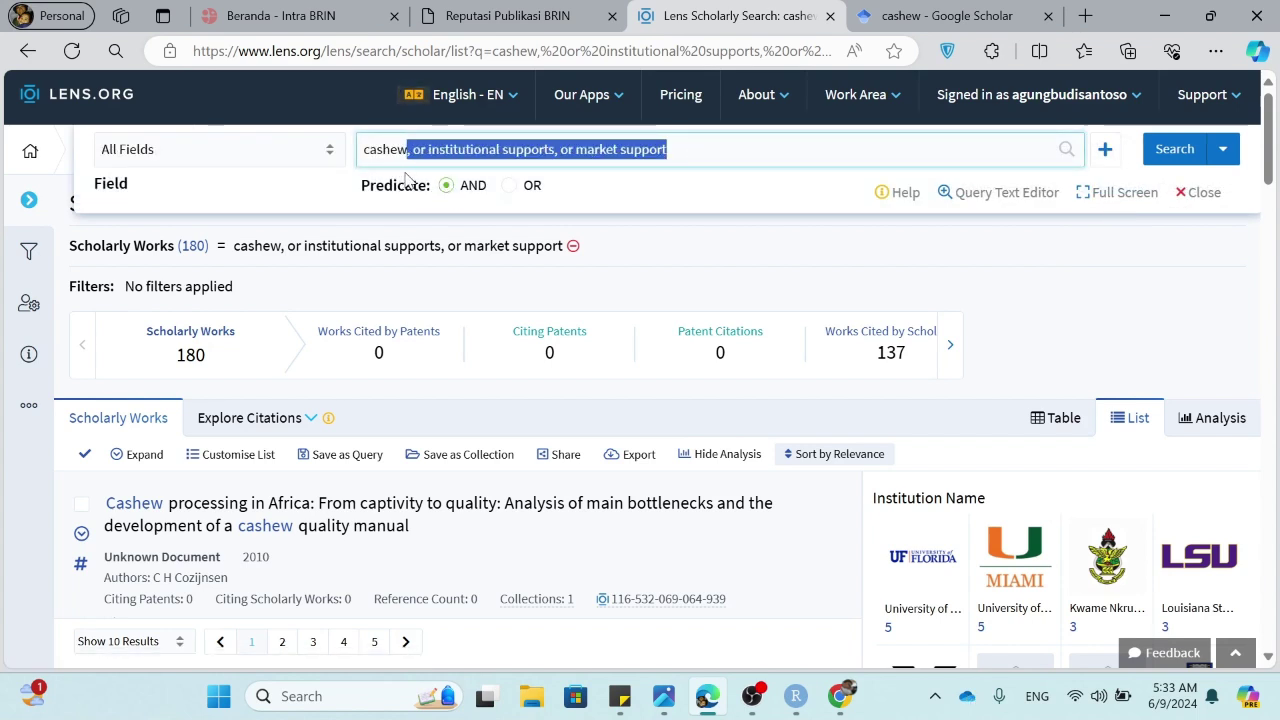
key(BackSpace)
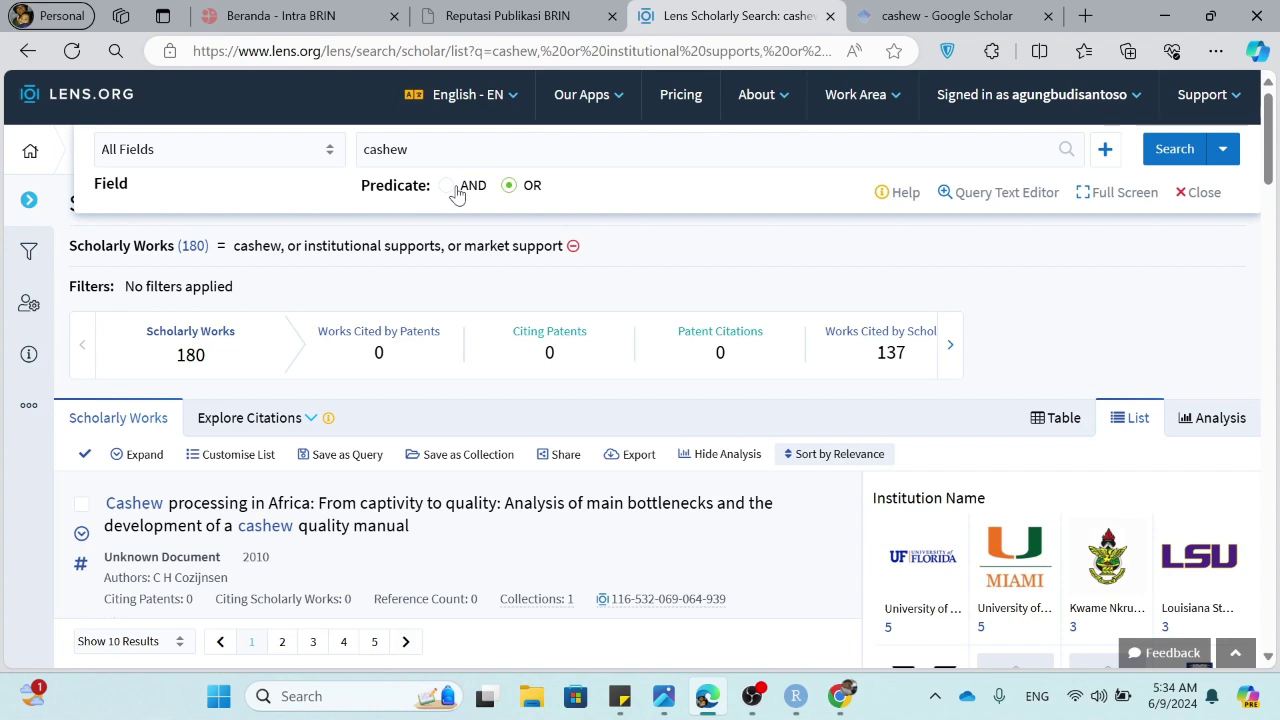
click(531, 186)
click(316, 157)
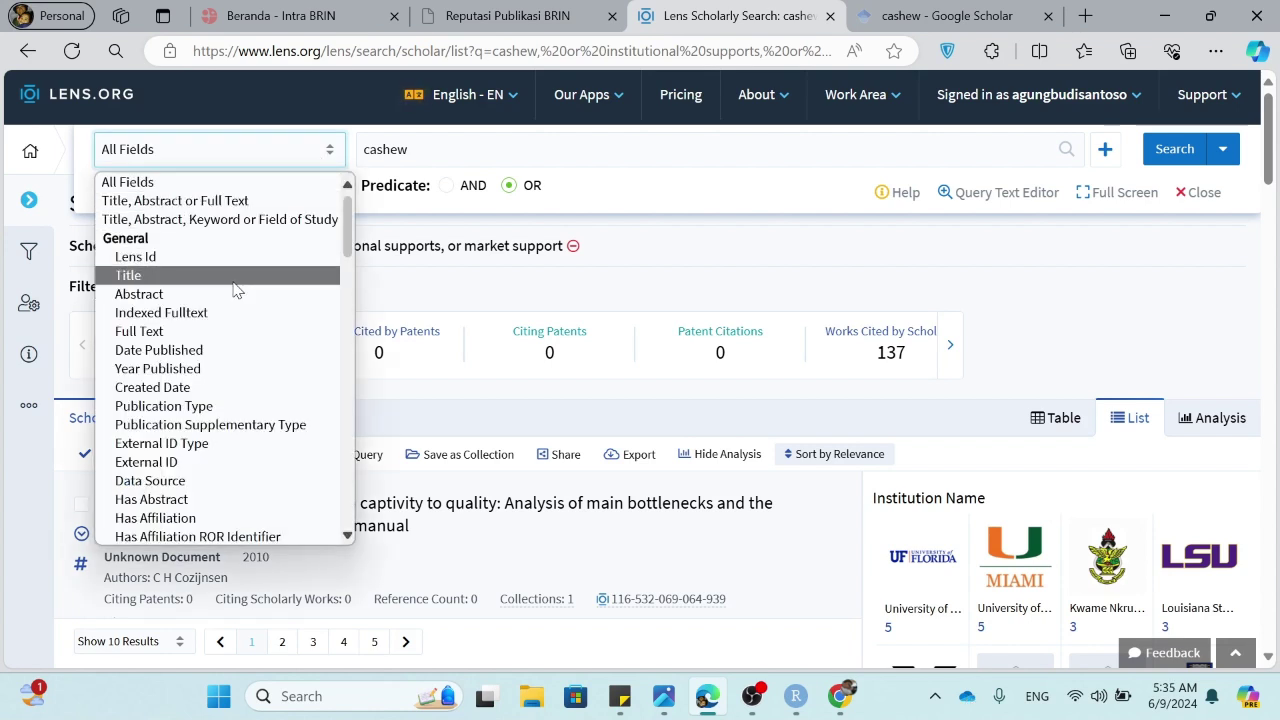
click(224, 161)
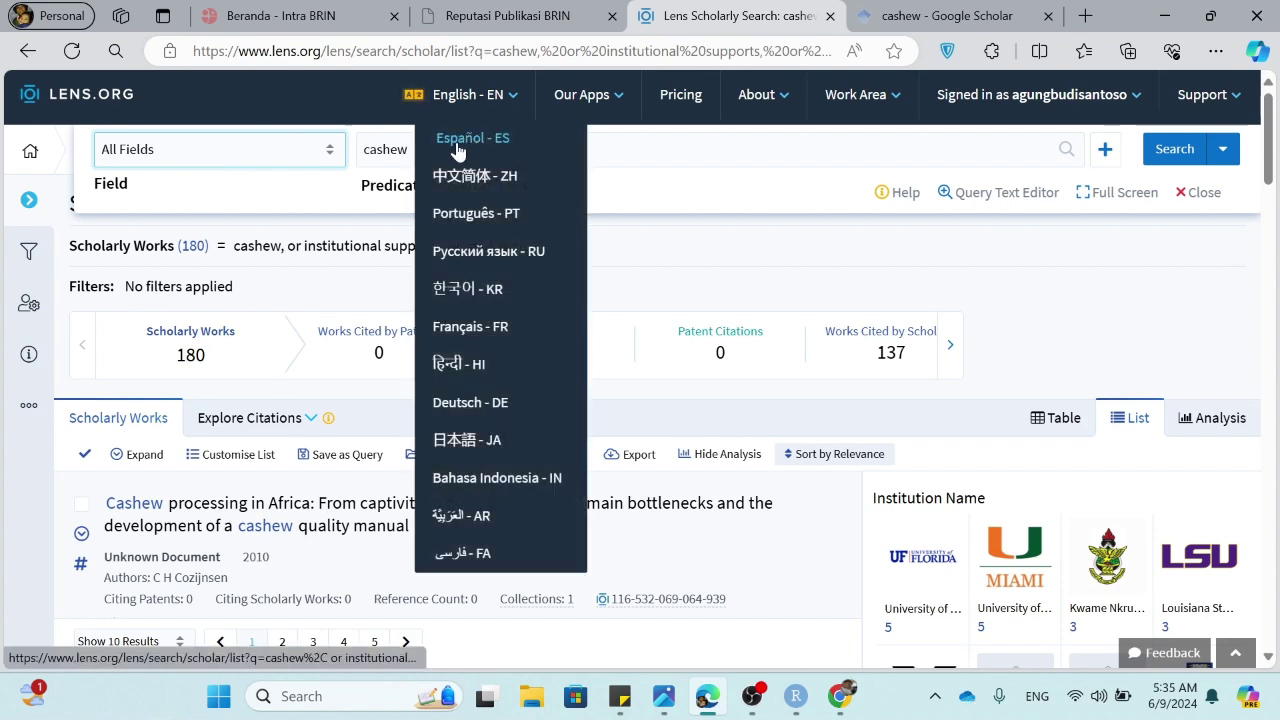
click(578, 158)
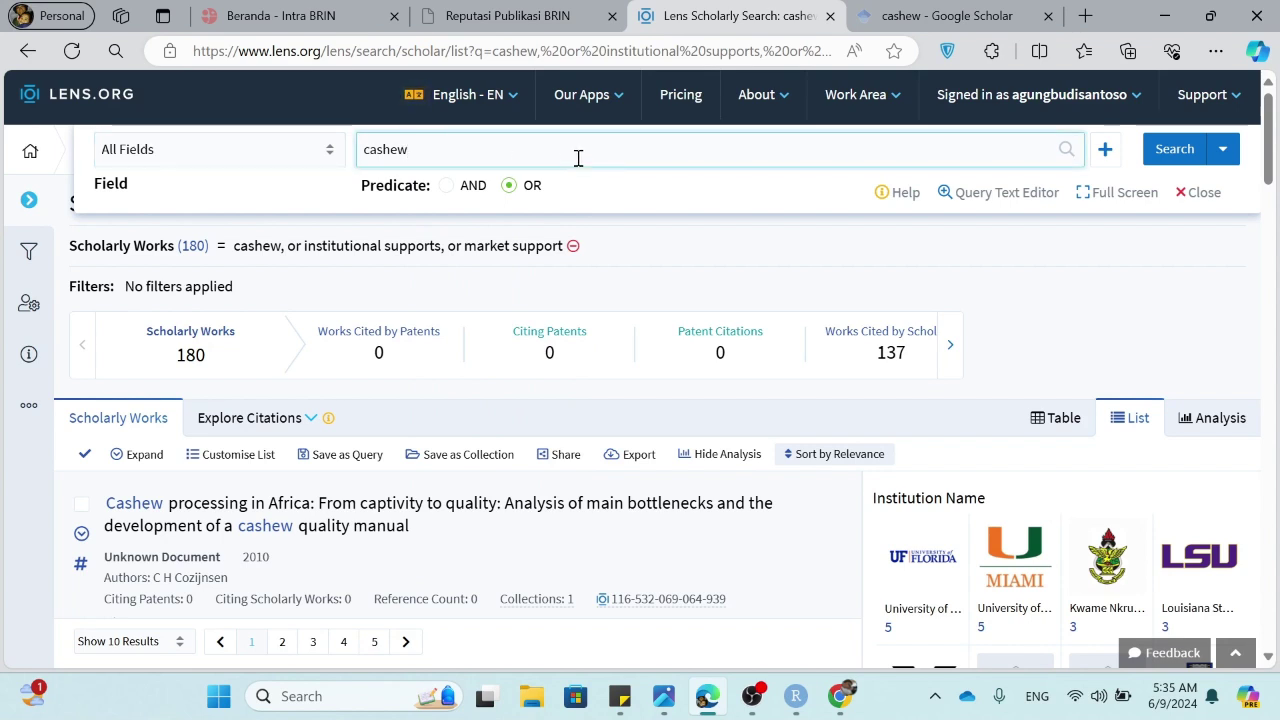
Add a second search field to the query containing only "institutional supports"
click(1105, 150)
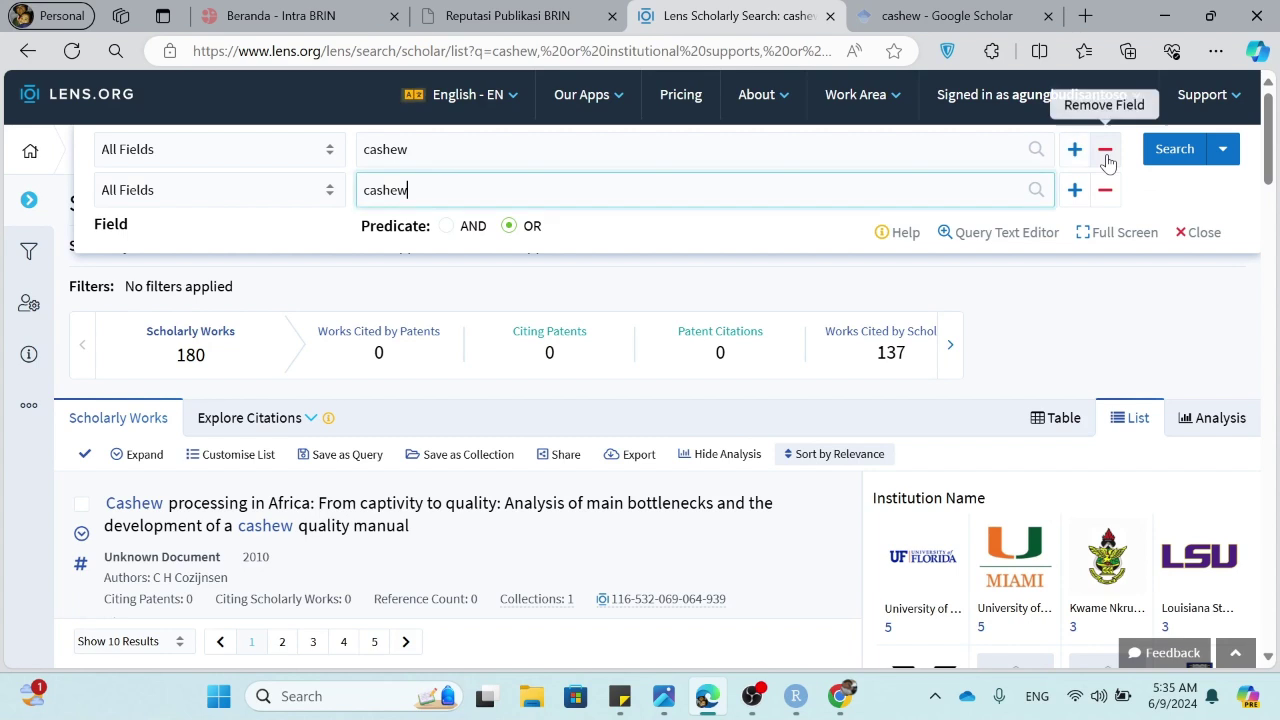
drag(466, 192, 331, 189)
key(ctrl+v)
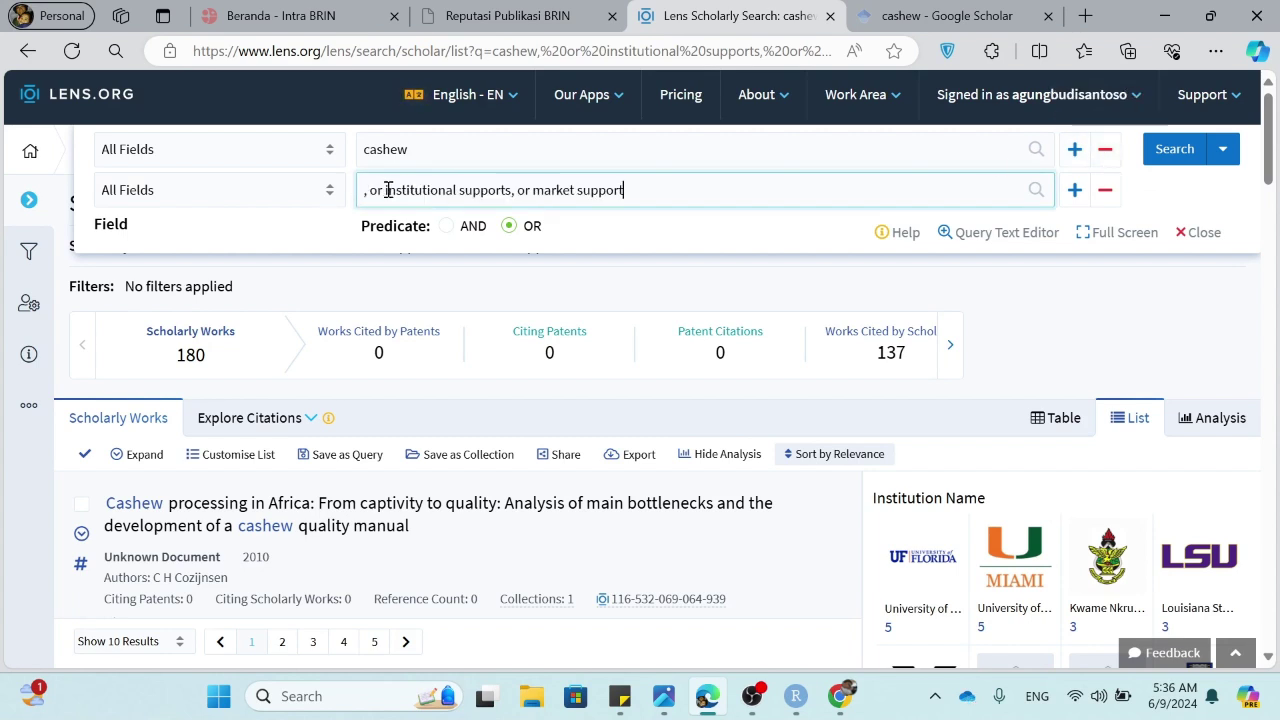
drag(388, 190, 310, 202)
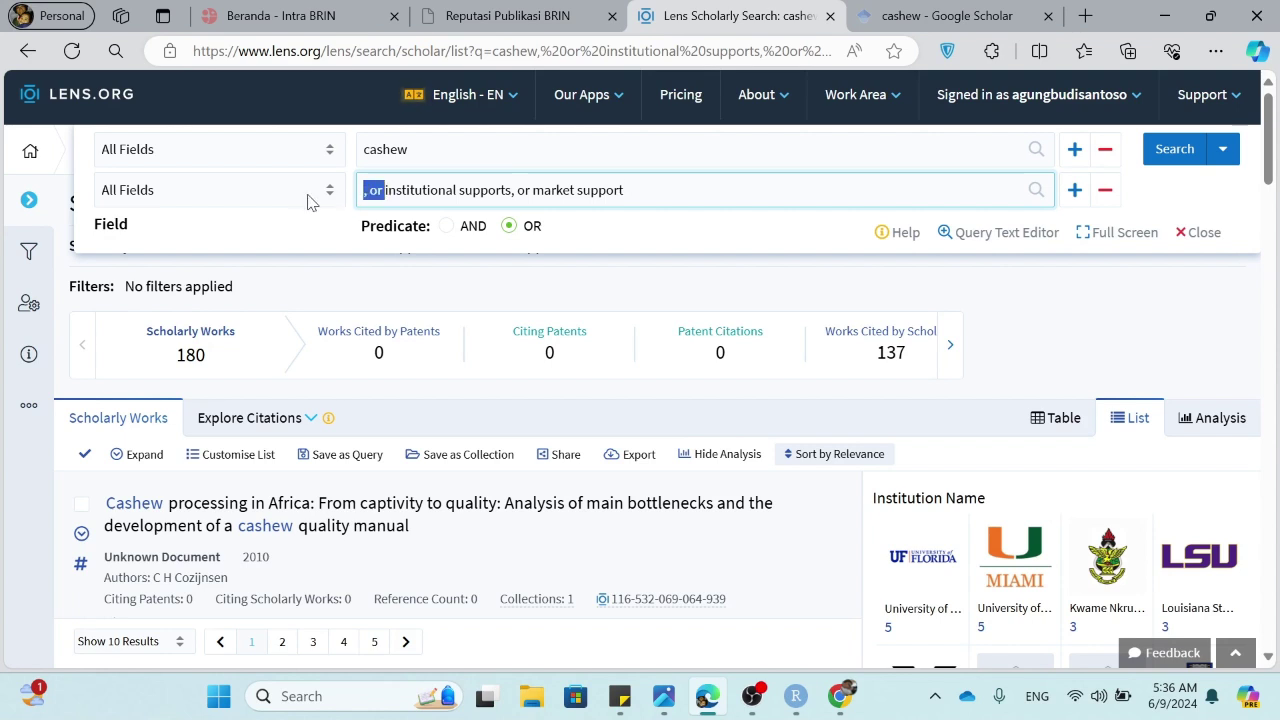
key(BackSpace)
drag(634, 191, 492, 195)
key(BackSpace)
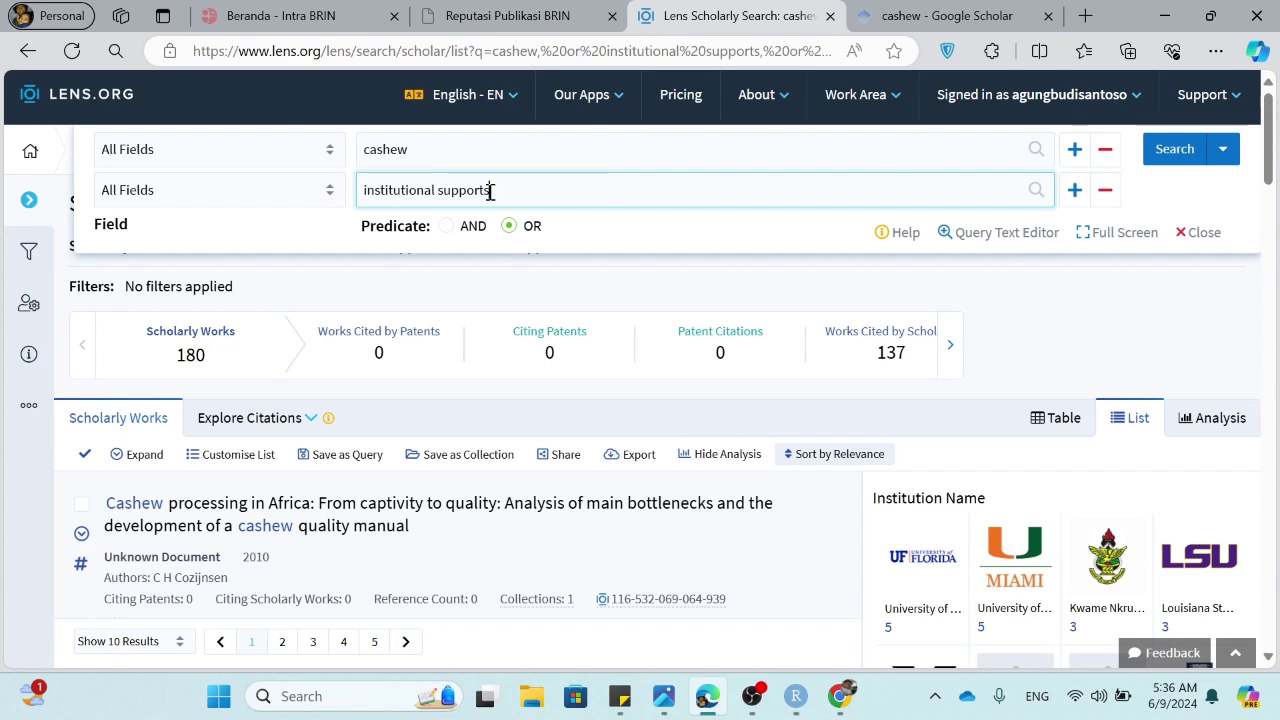
Add a third search field containing "market supports" and run the three-field OR search
click(1072, 191)
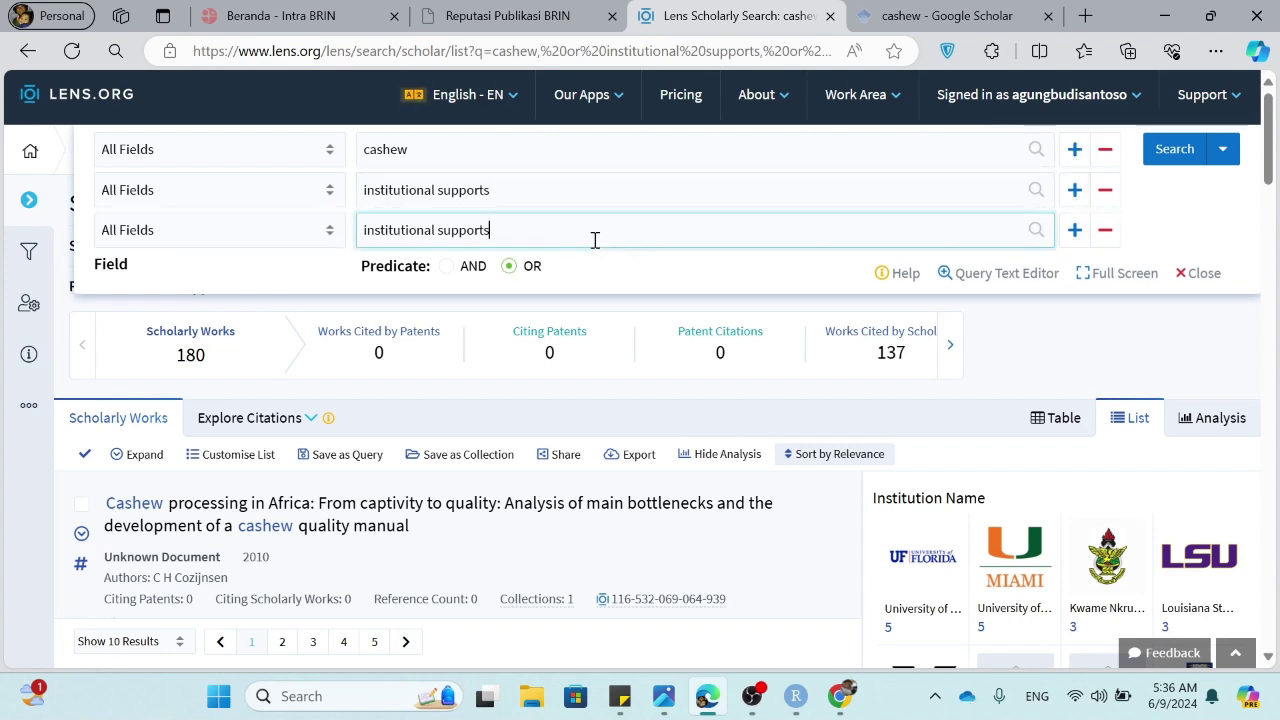
drag(563, 229, 258, 232)
text(, or market support)
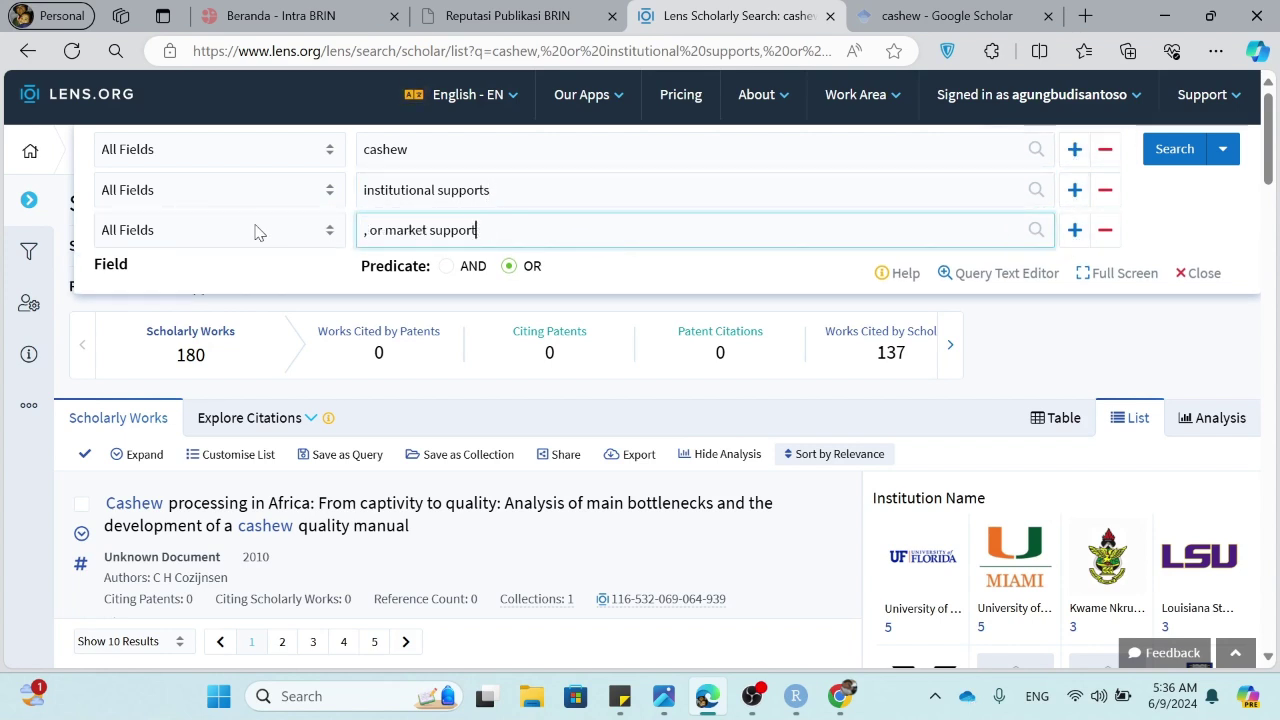
click(388, 231)
key(BackSpace)
key(BackSpace)
key(BackSpace)
key(BackSpace)
key(BackSpace)
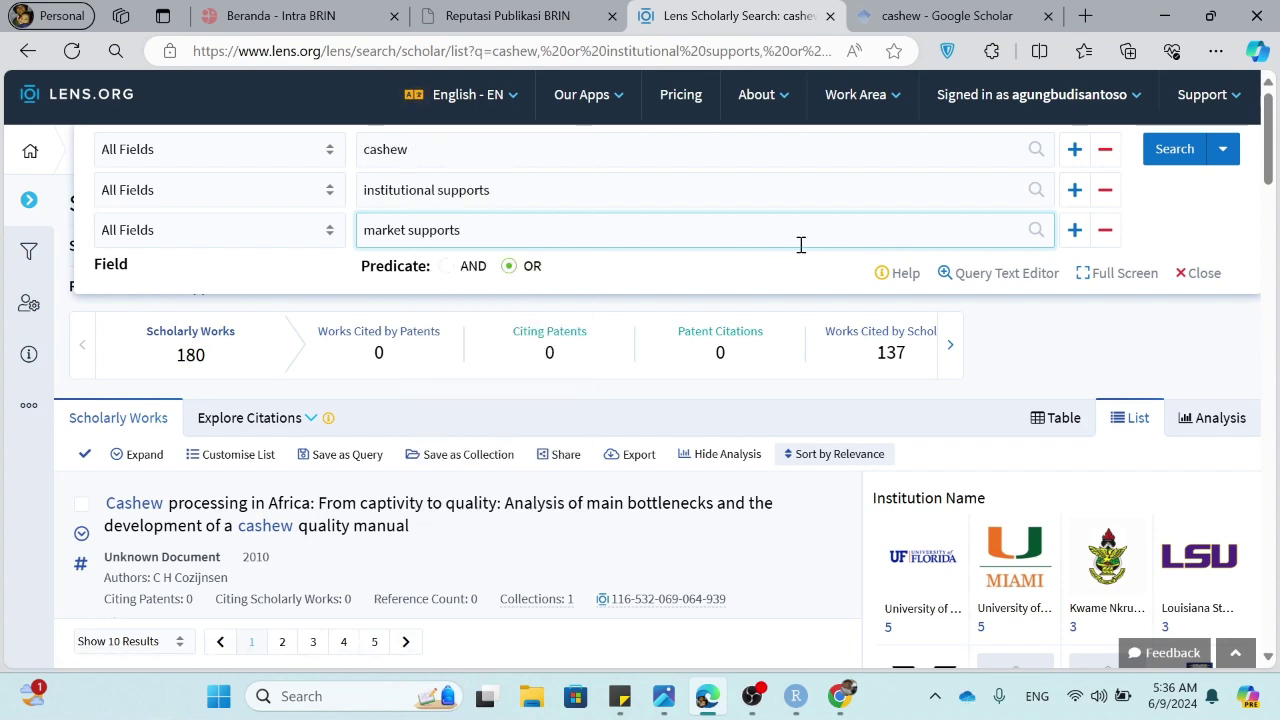
click(1184, 165)
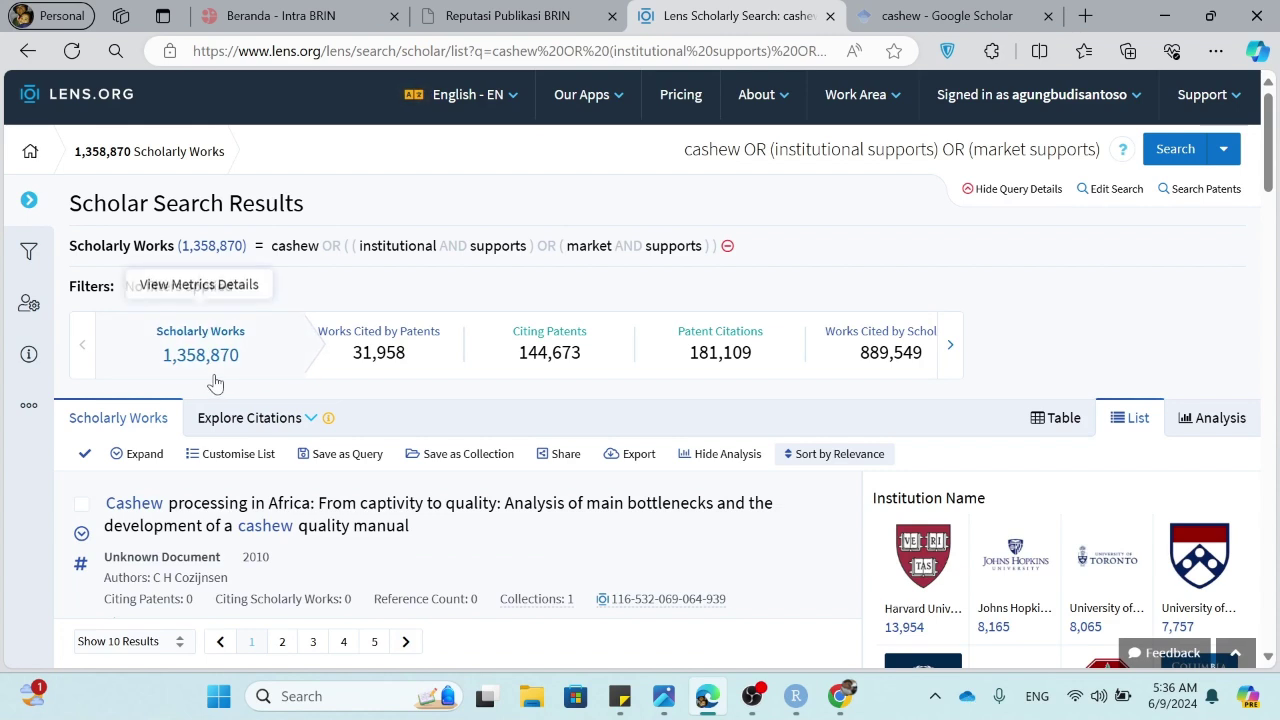
click(1199, 156)
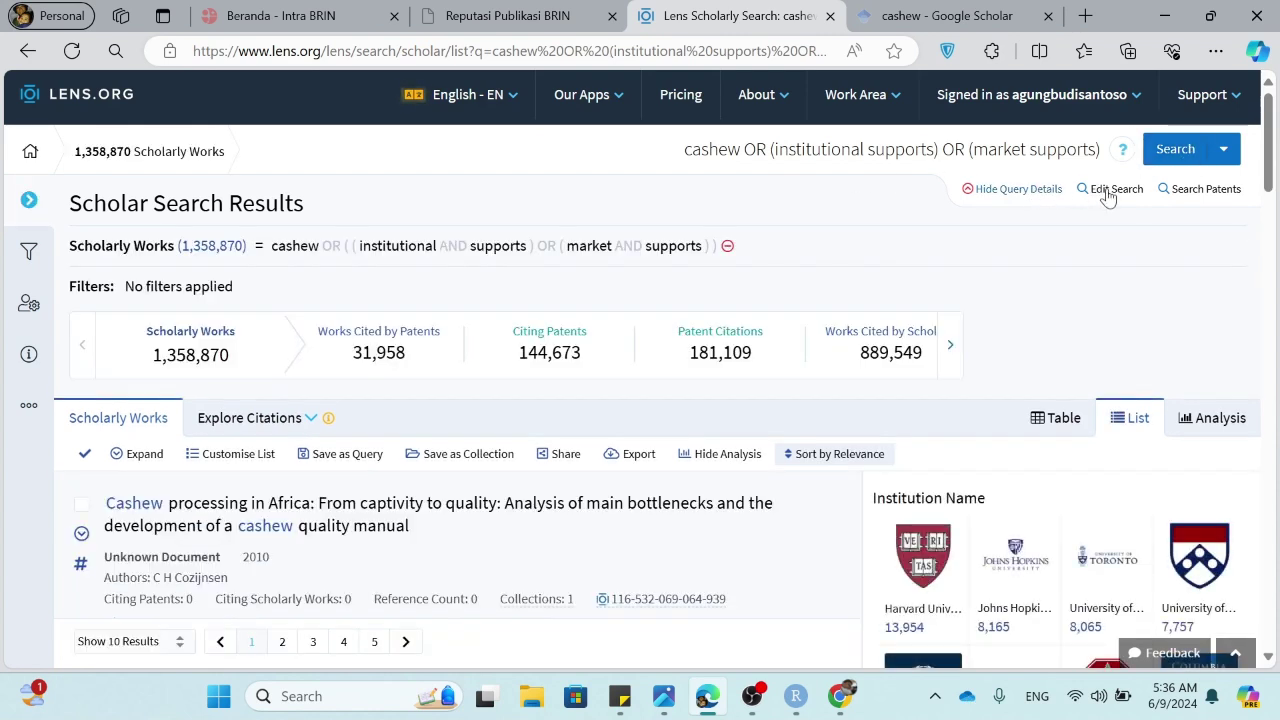
Edit the structured search to combine its three fields with the AND predicate and run it again
click(1114, 190)
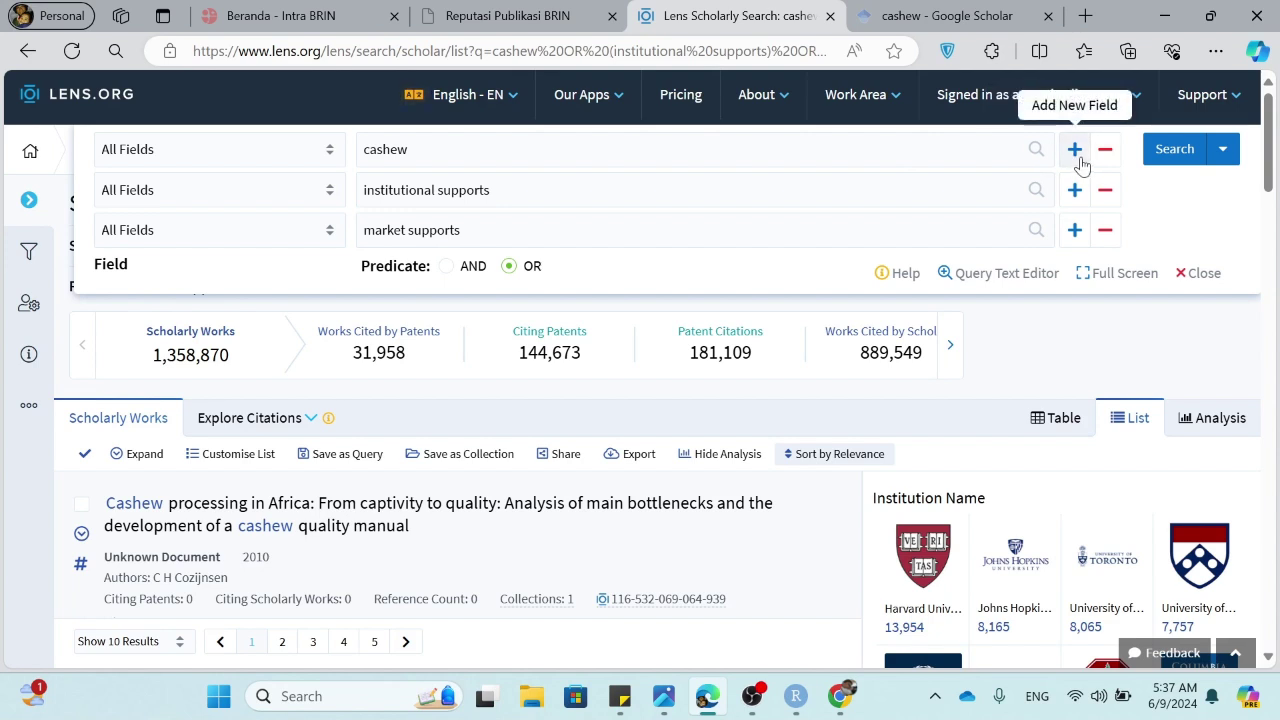
click(955, 150)
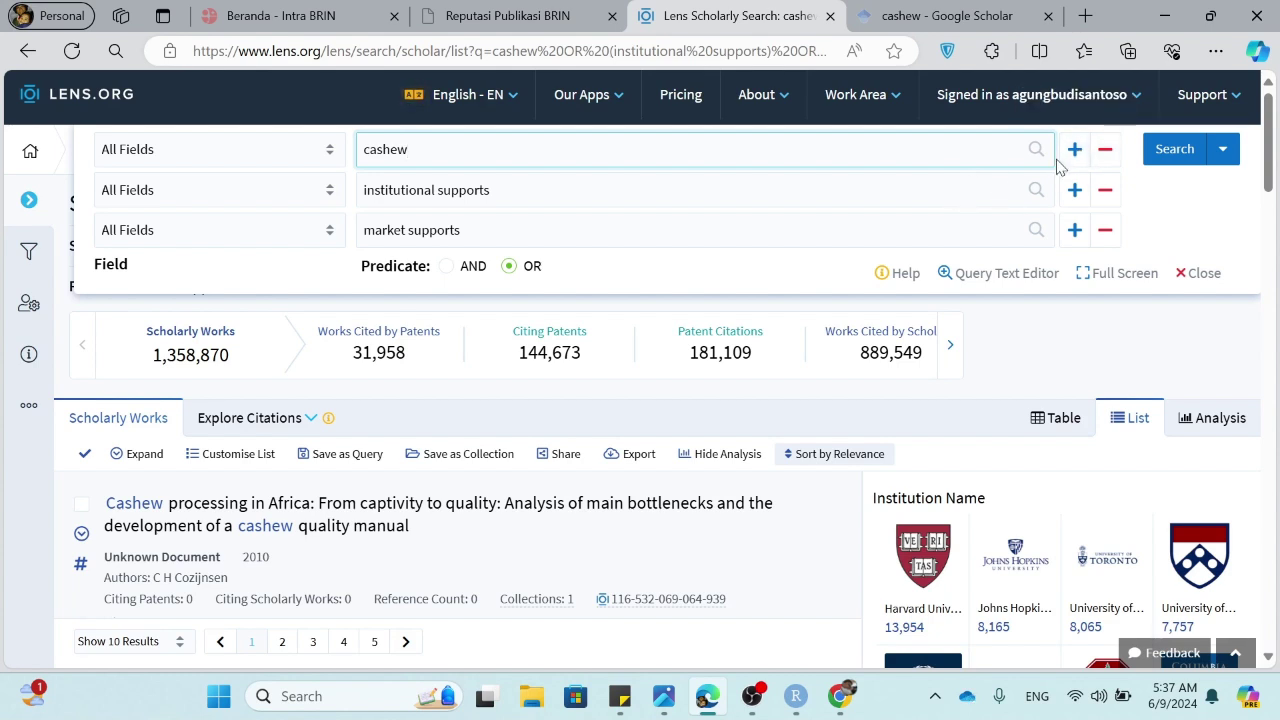
click(446, 266)
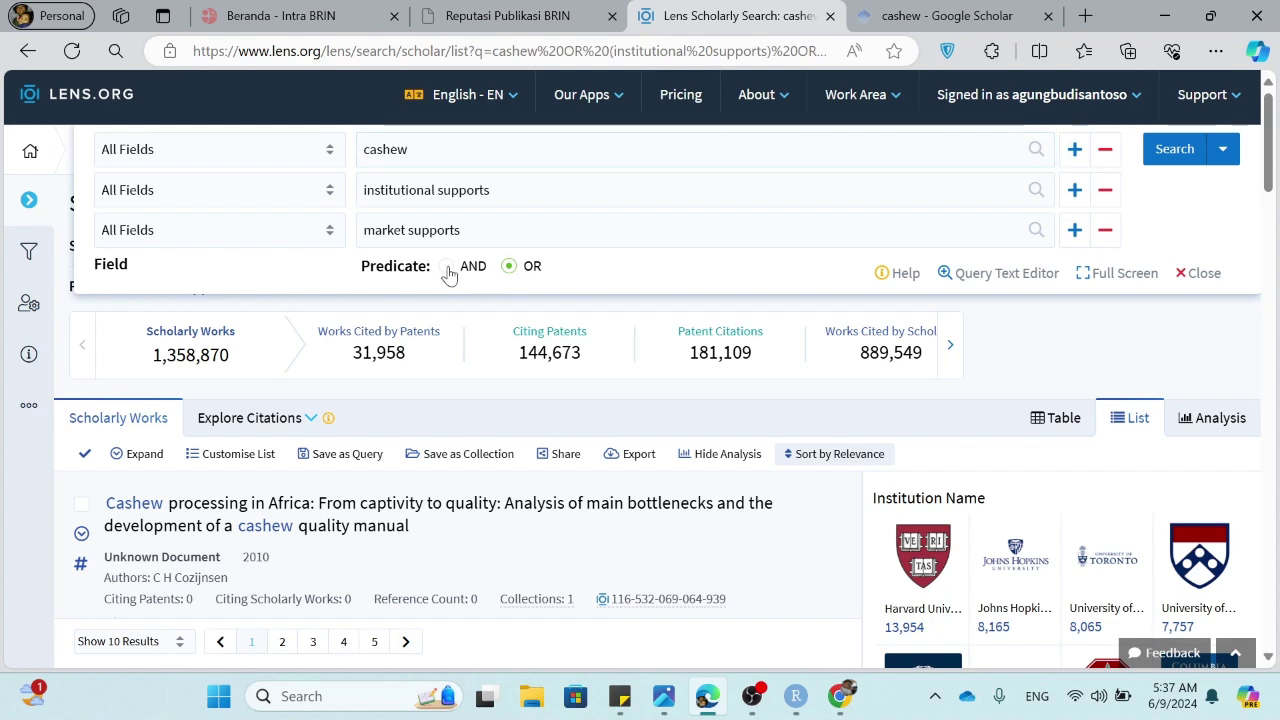
click(667, 192)
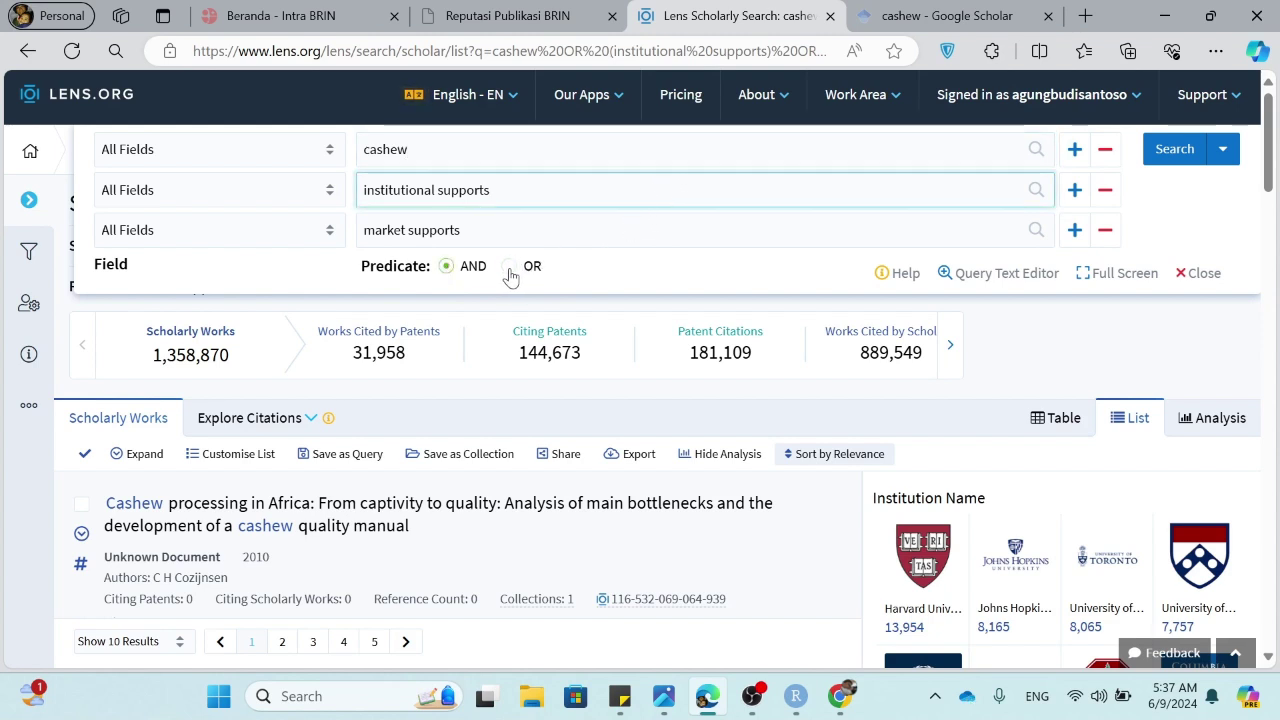
click(1158, 150)
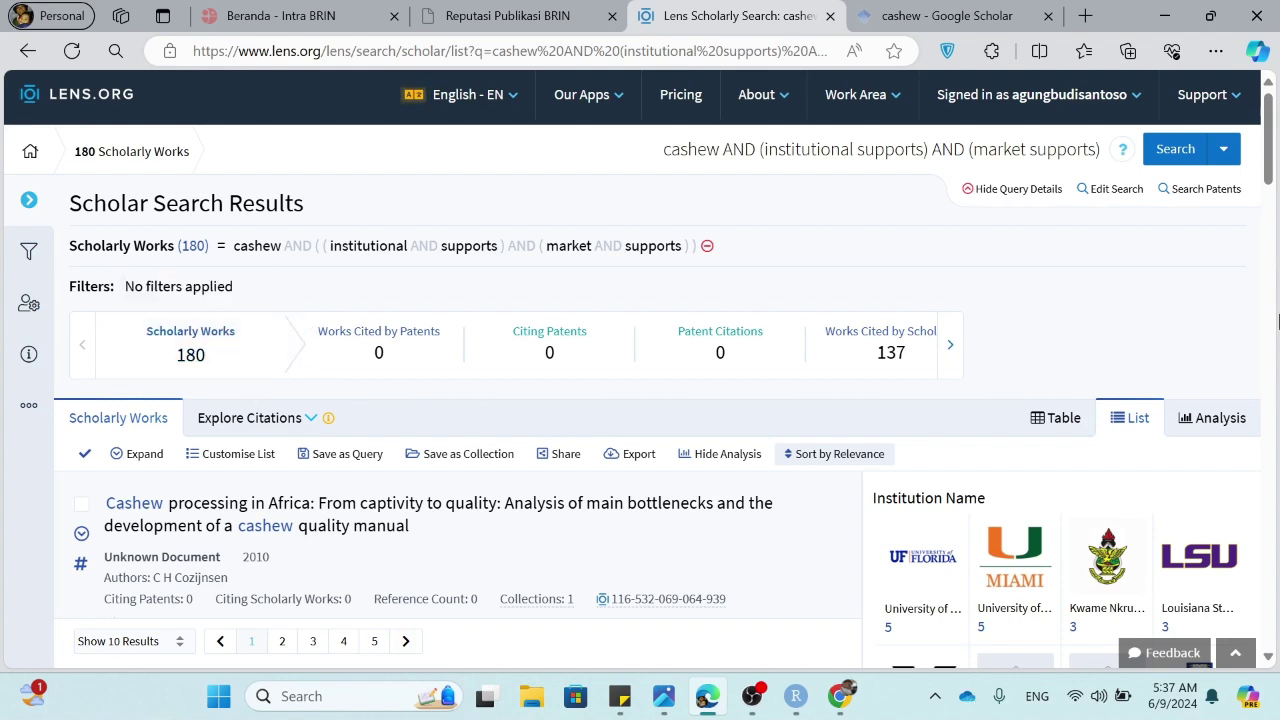
Filter the scholarly works by document type to Journal Article only and refine the results
drag(1270, 186, 1273, 125)
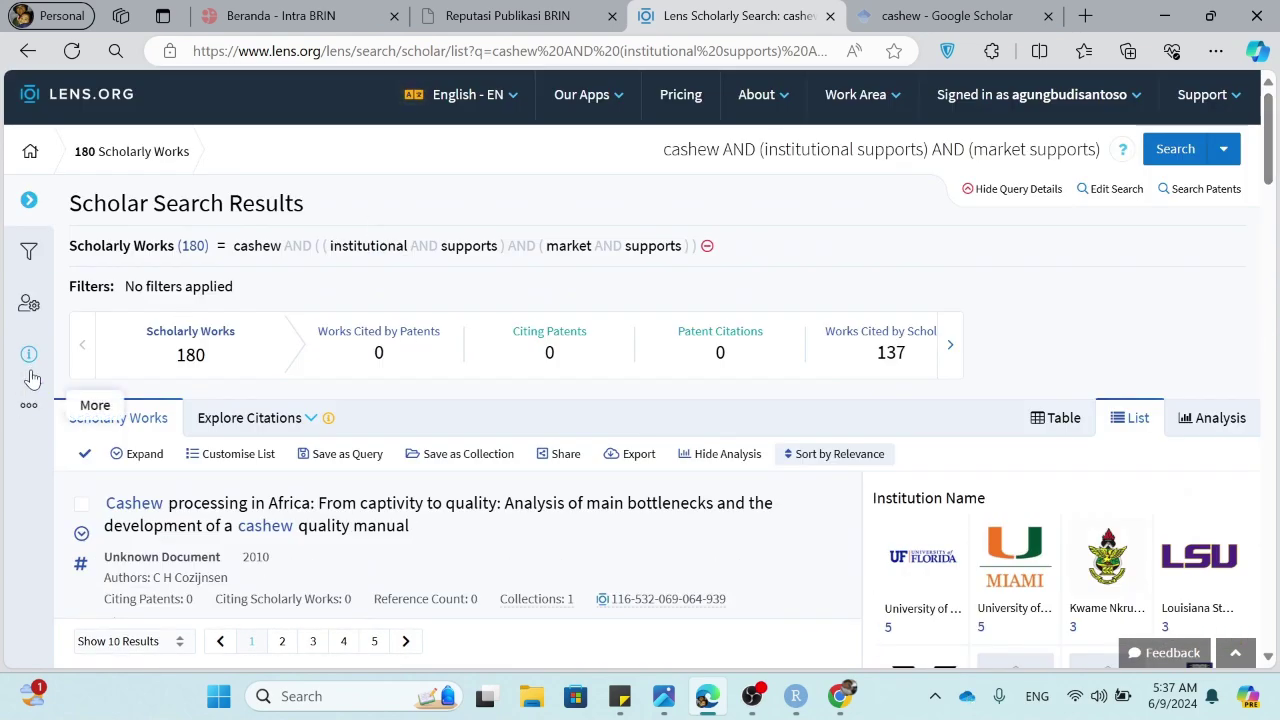
click(28, 203)
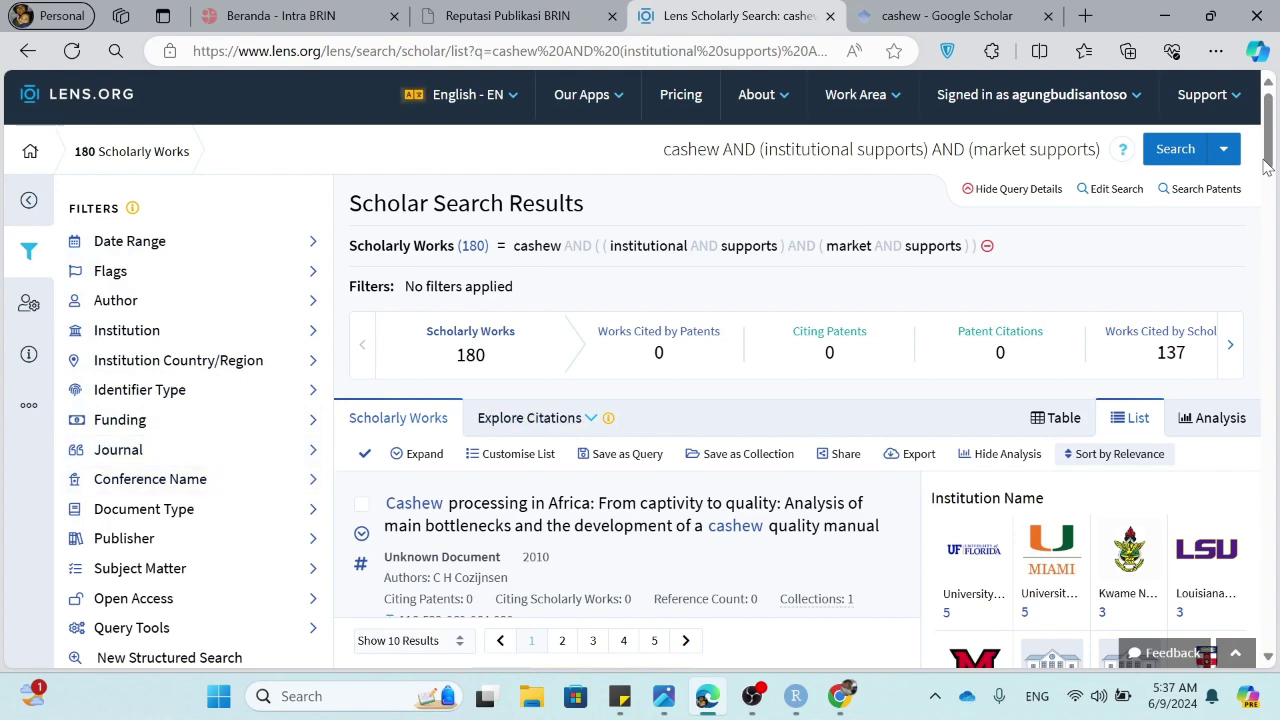
drag(1268, 157, 1271, 184)
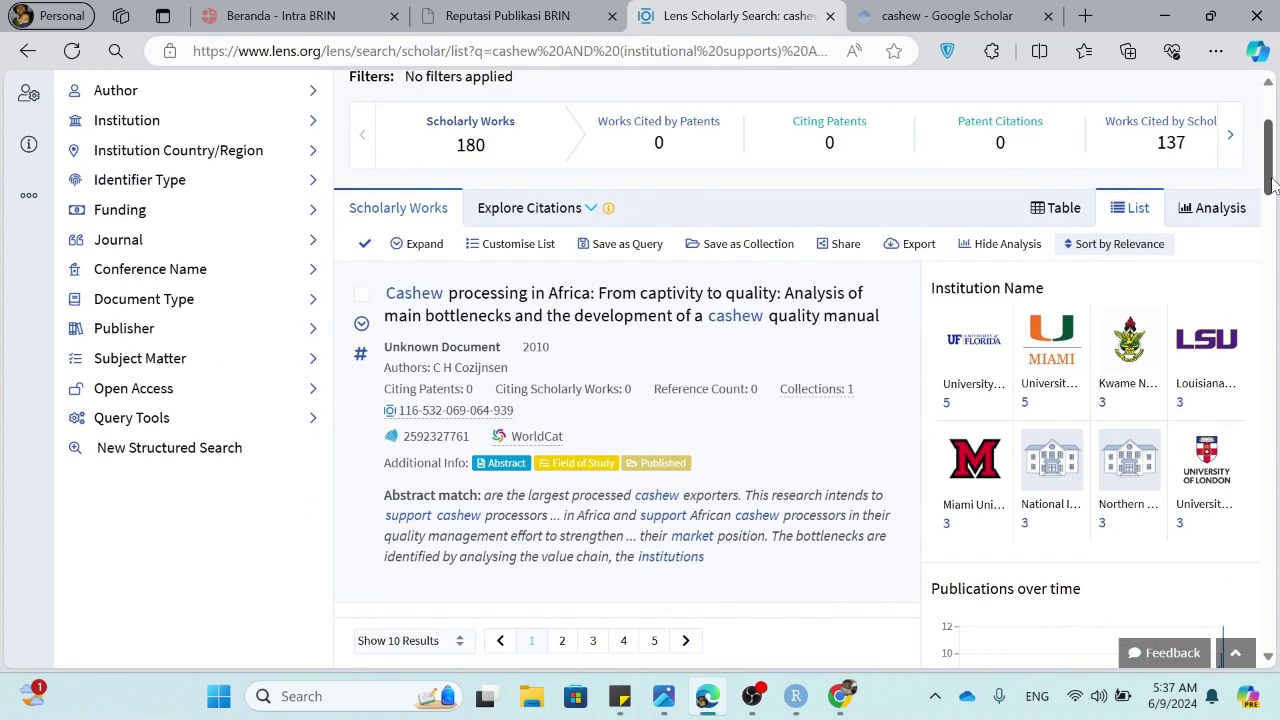
click(137, 314)
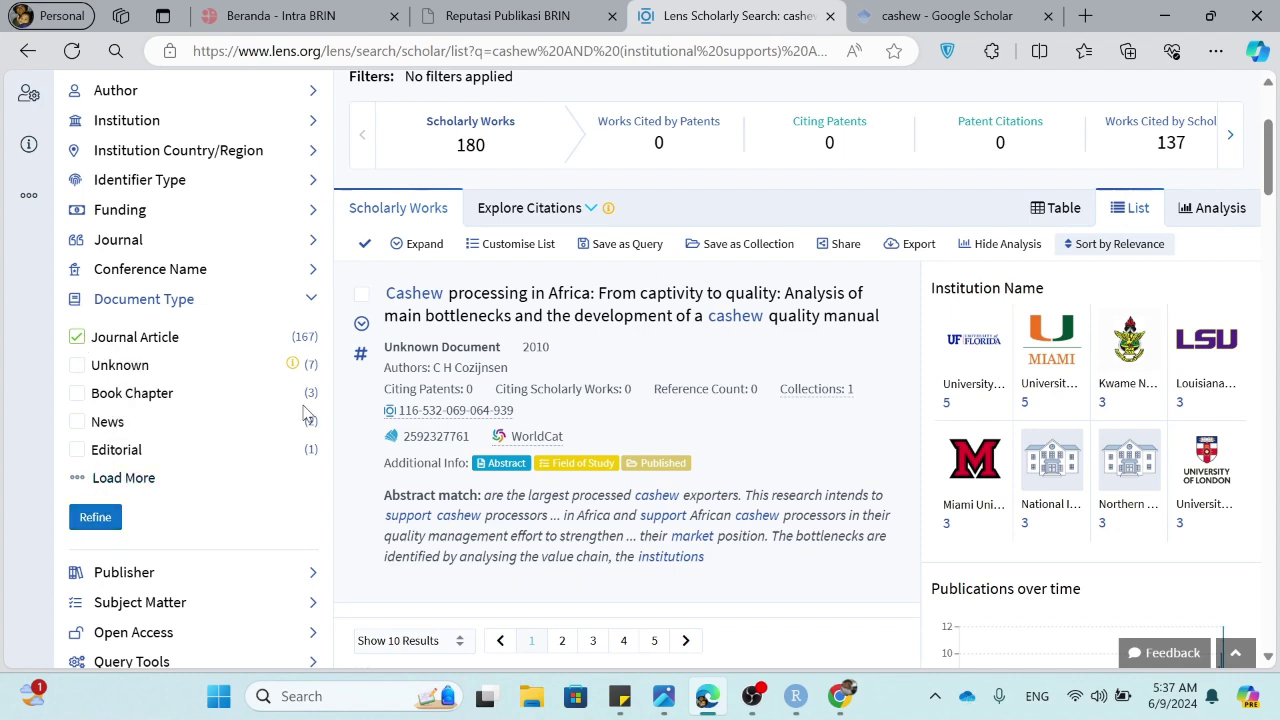
click(163, 243)
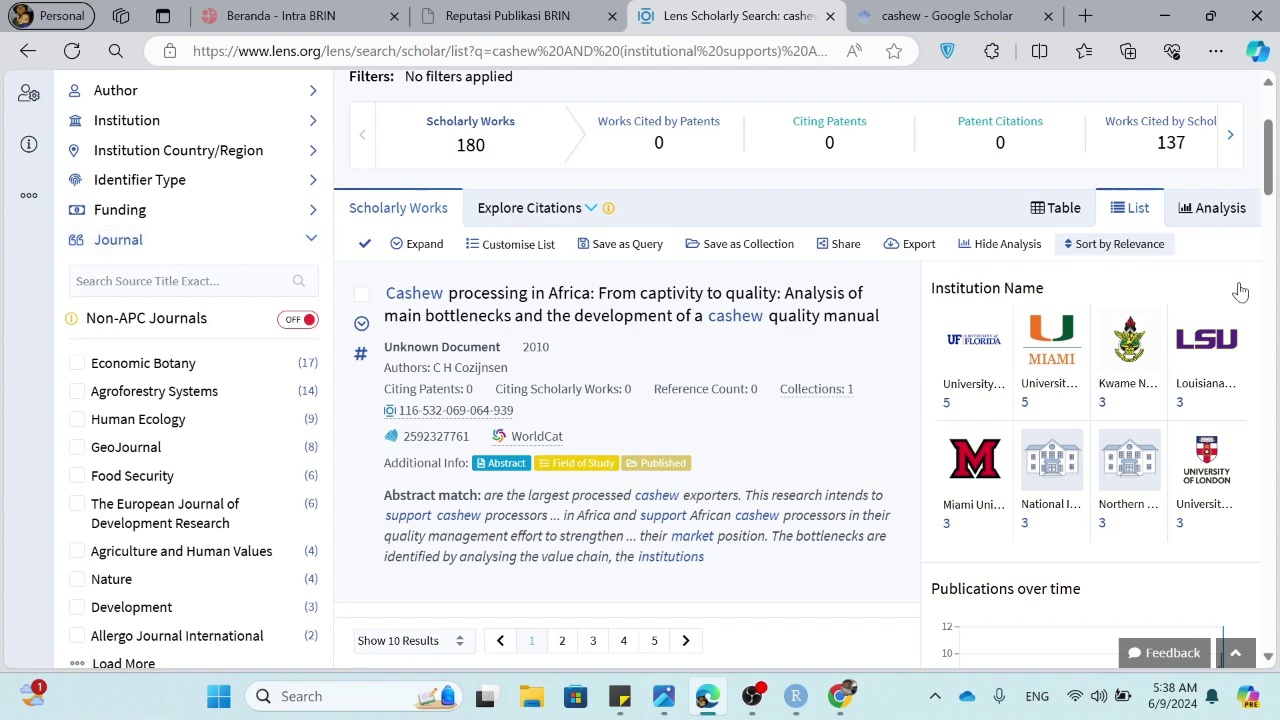
scroll(1274, 193, down, 2)
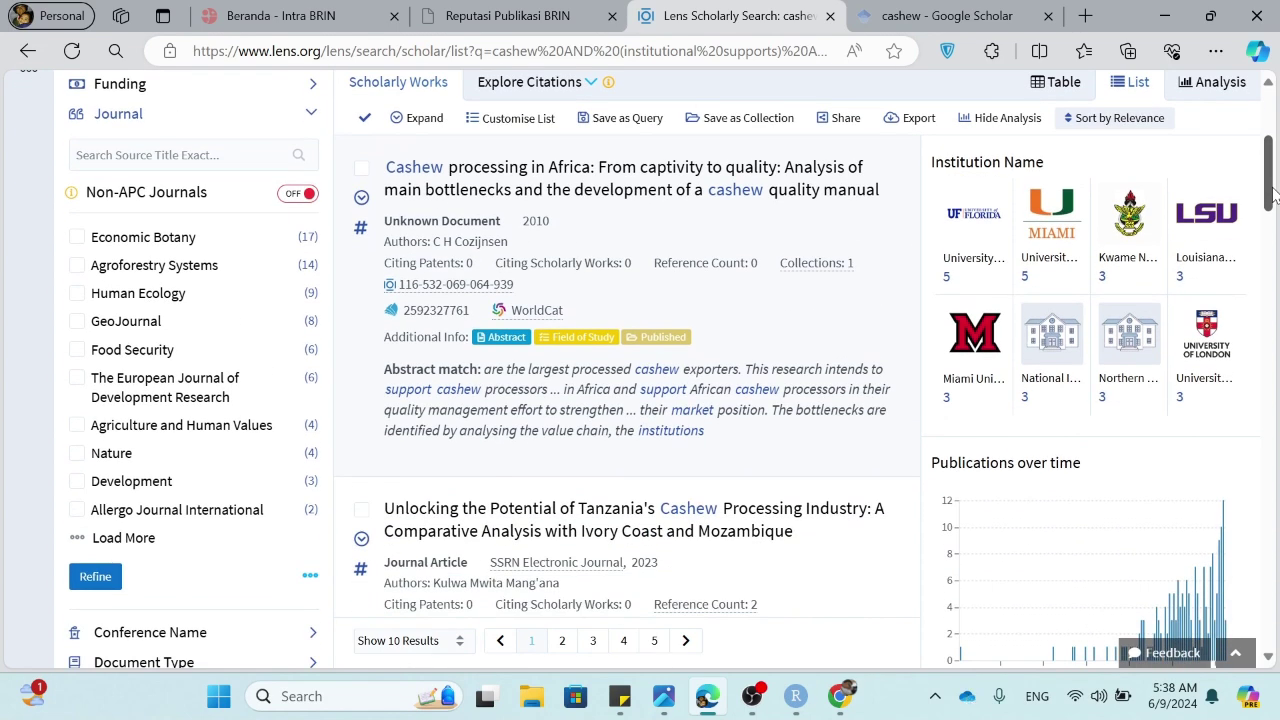
drag(1274, 193, 1276, 232)
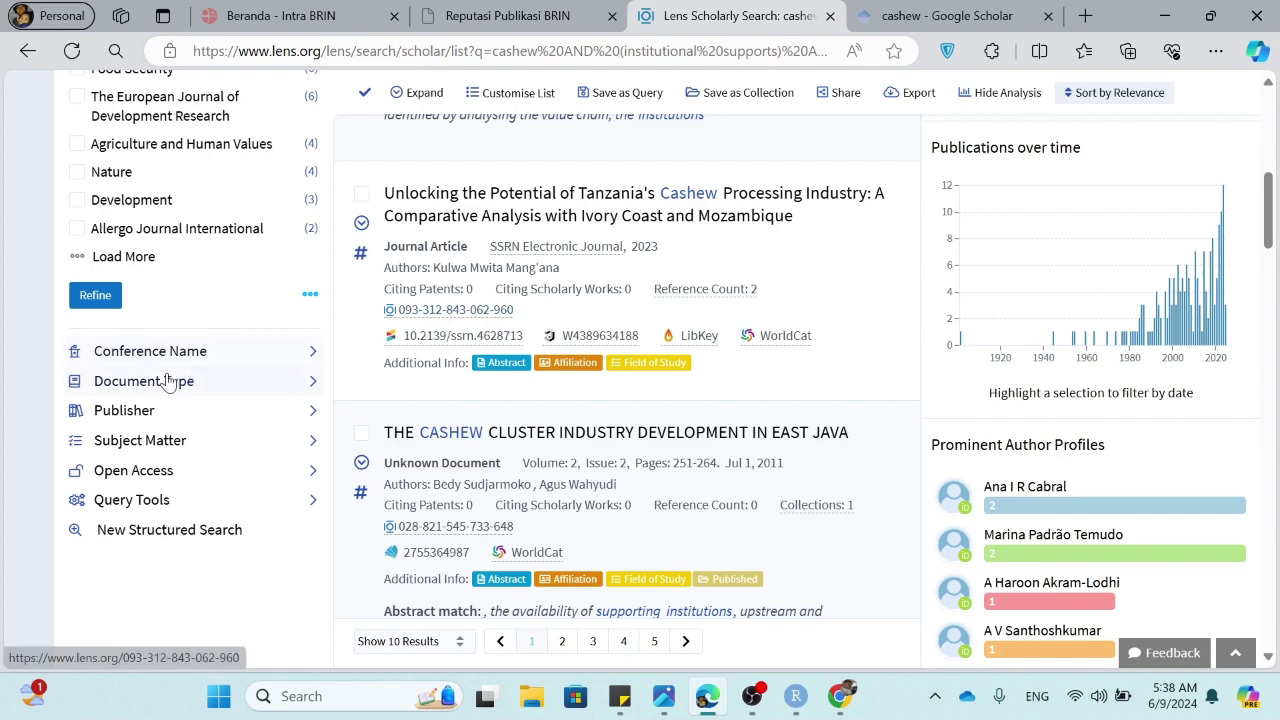
scroll(162, 382, down, 3)
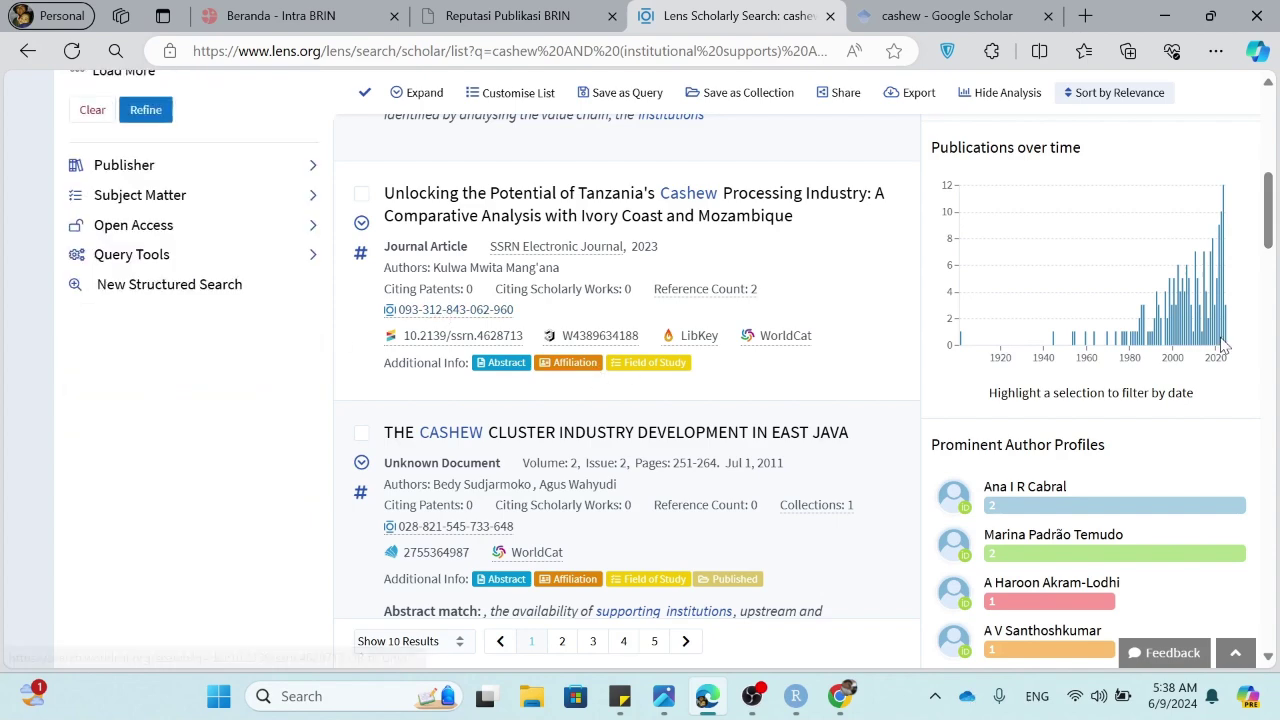
drag(1272, 233, 1275, 205)
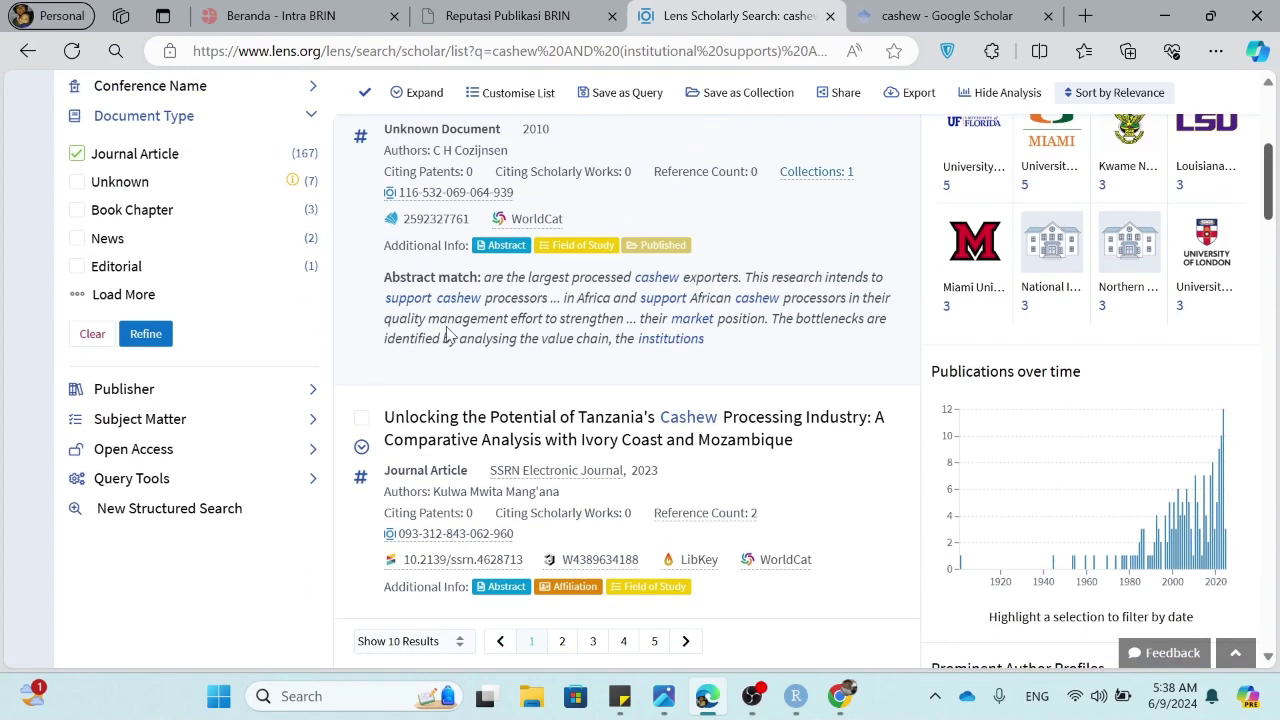
click(145, 336)
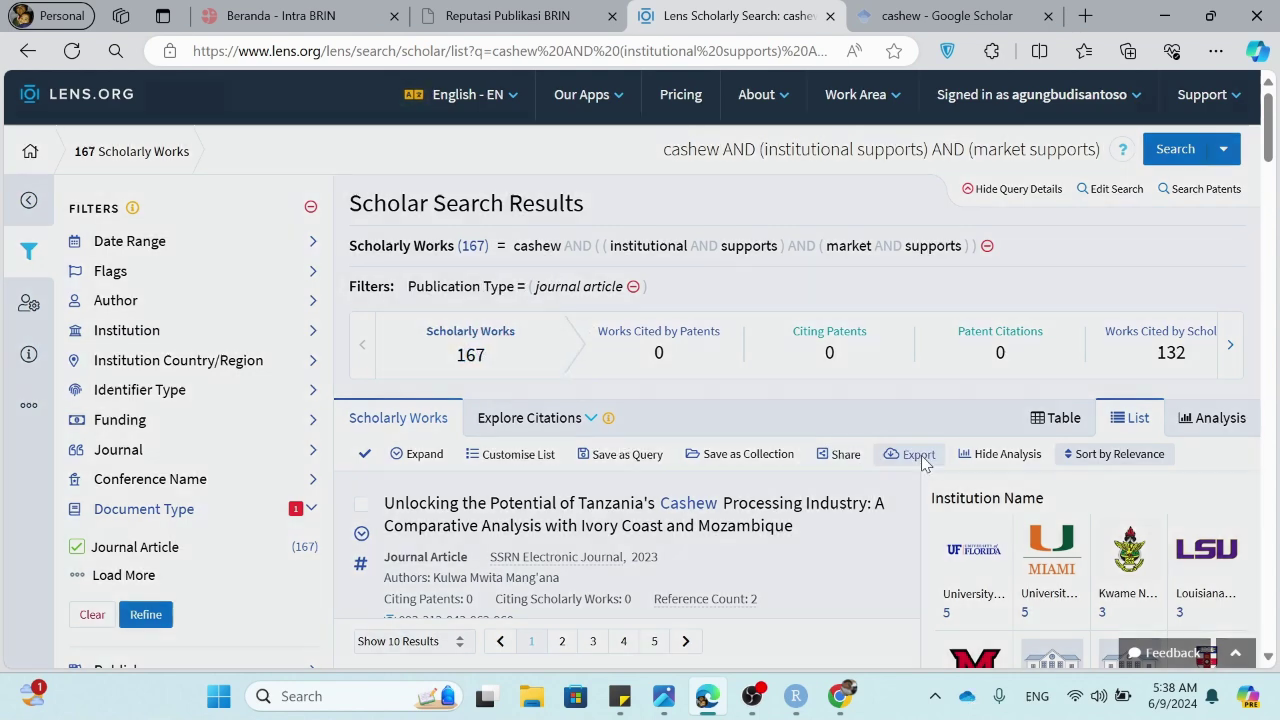
Export the filtered scholarly works as a CSV file, keeping all export fields and the 1,000-document limit
click(917, 455)
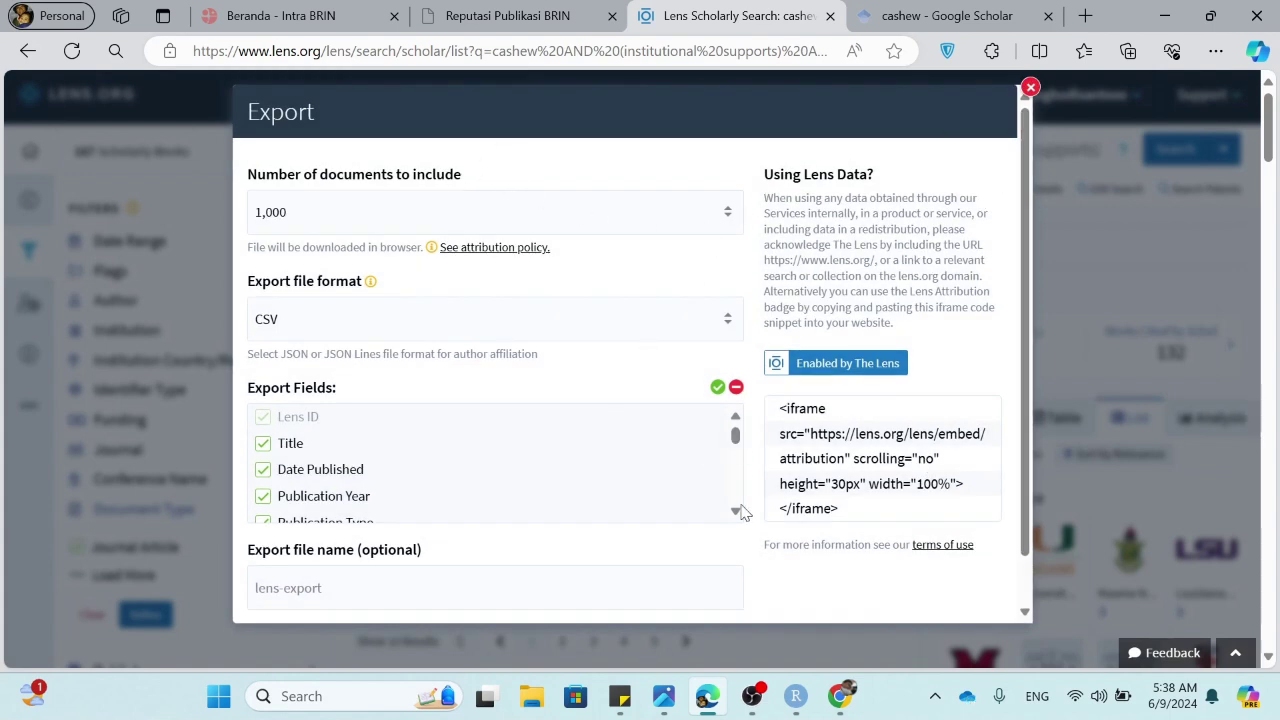
drag(738, 517, 738, 517)
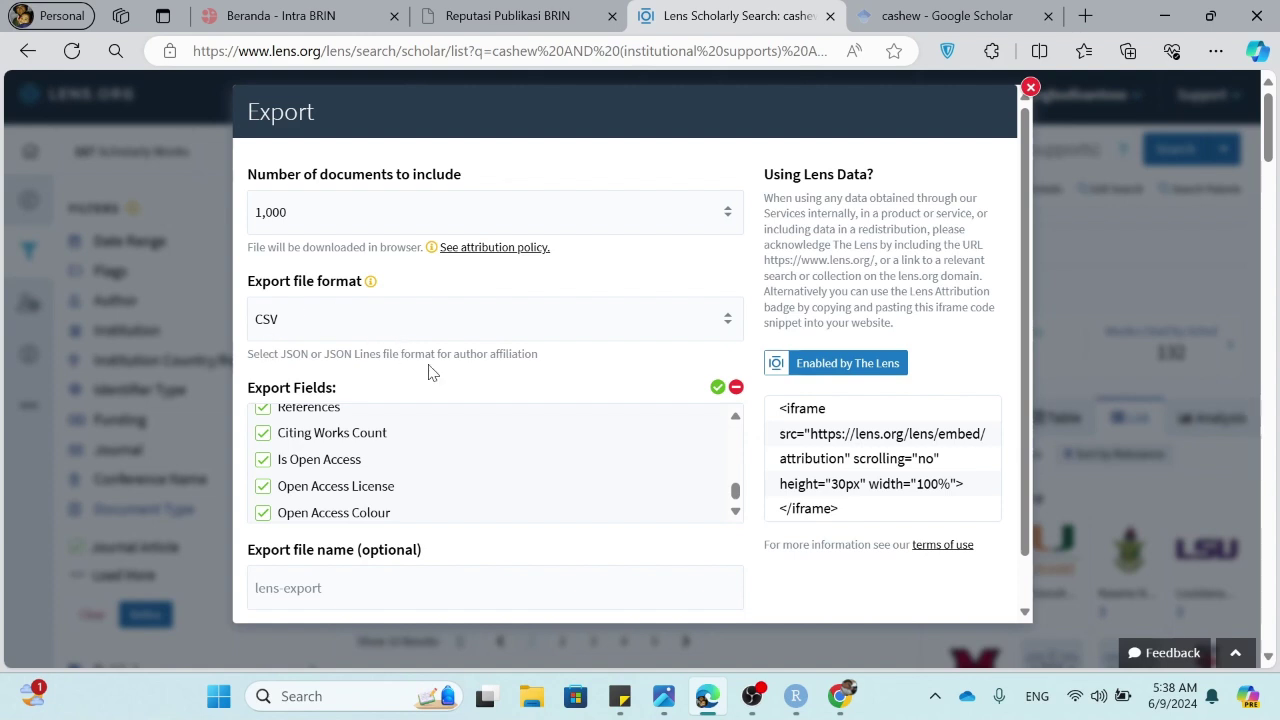
scroll(1020, 350, down, 1)
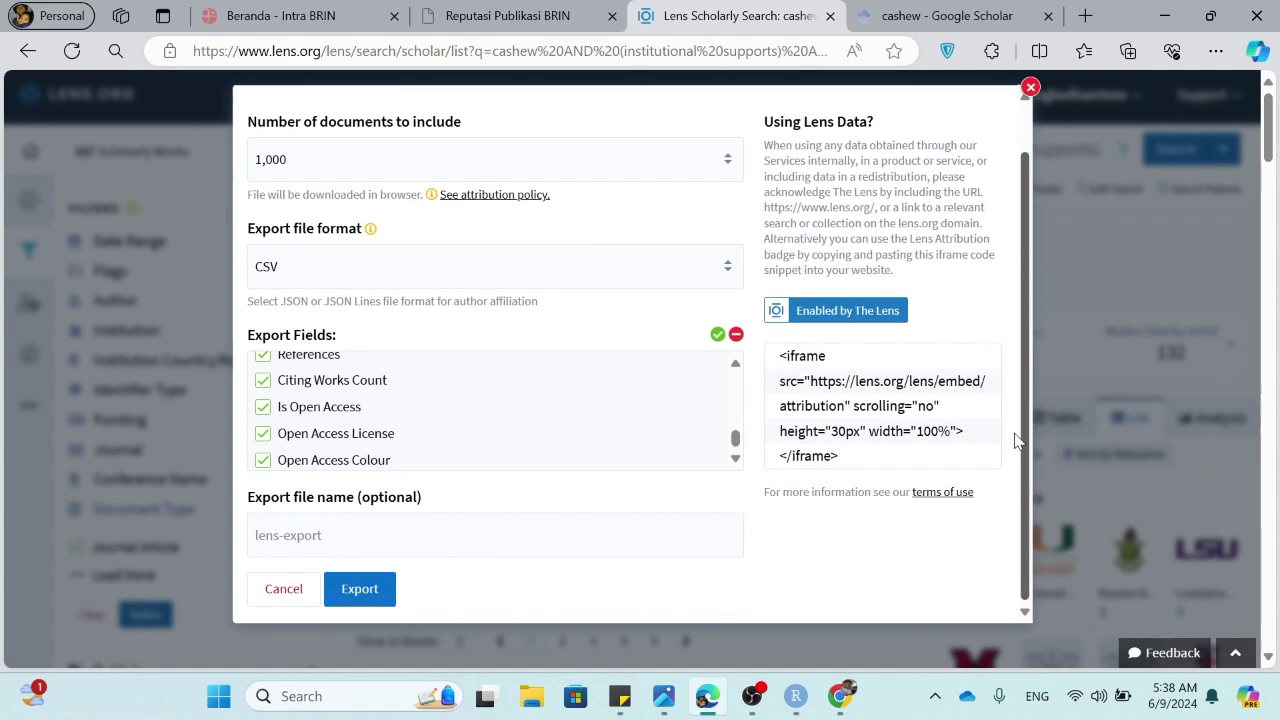
click(351, 603)
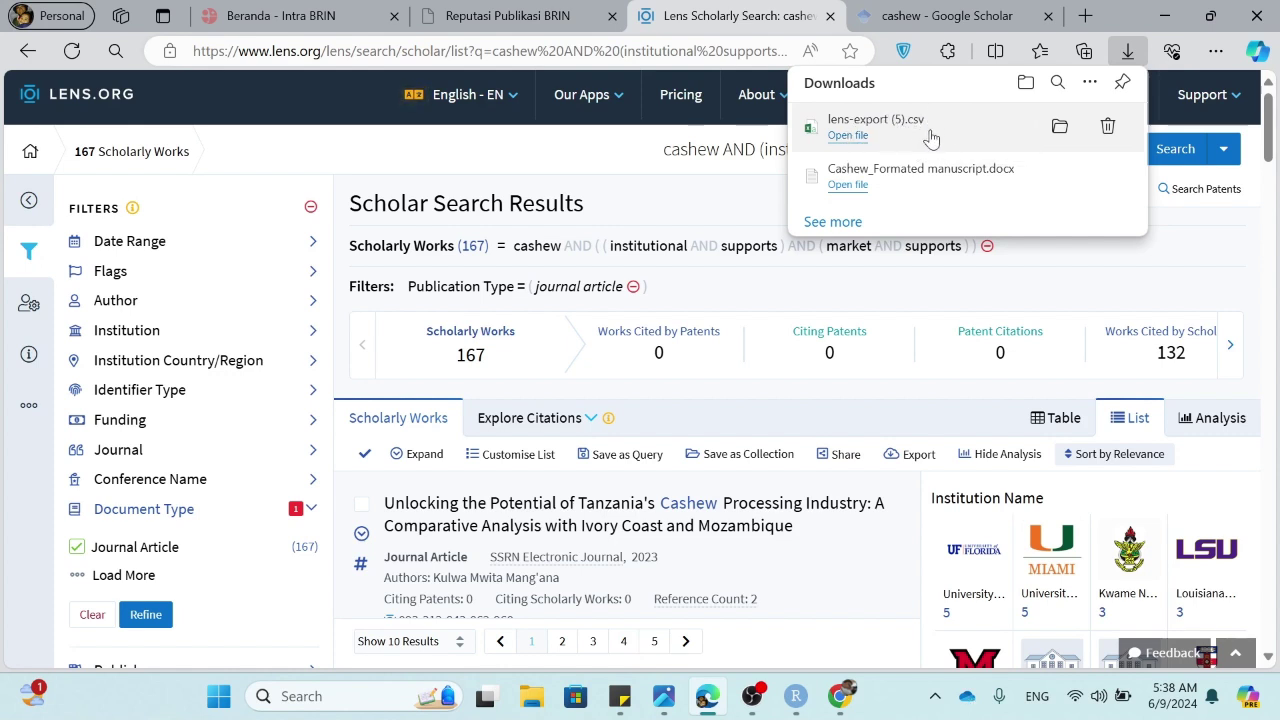
Switch to biblioshiny in Chrome and set up a raw file import with Lens.org as the database
click(840, 696)
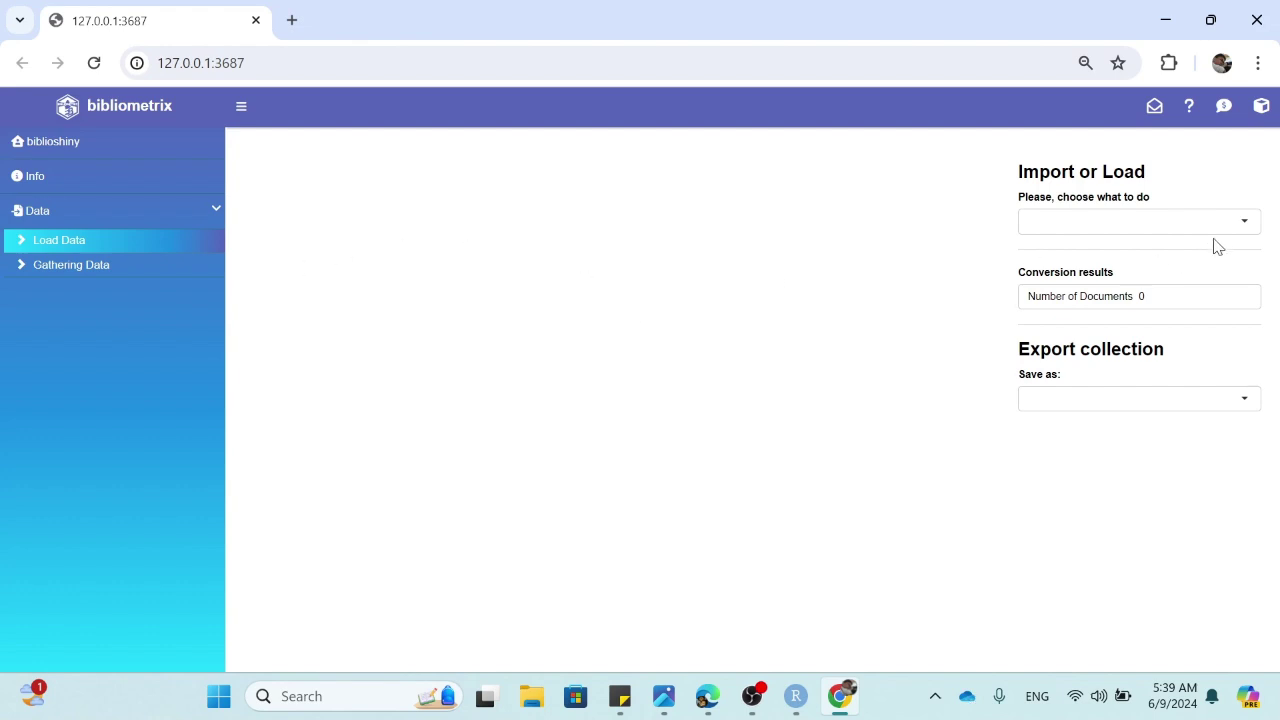
click(1246, 219)
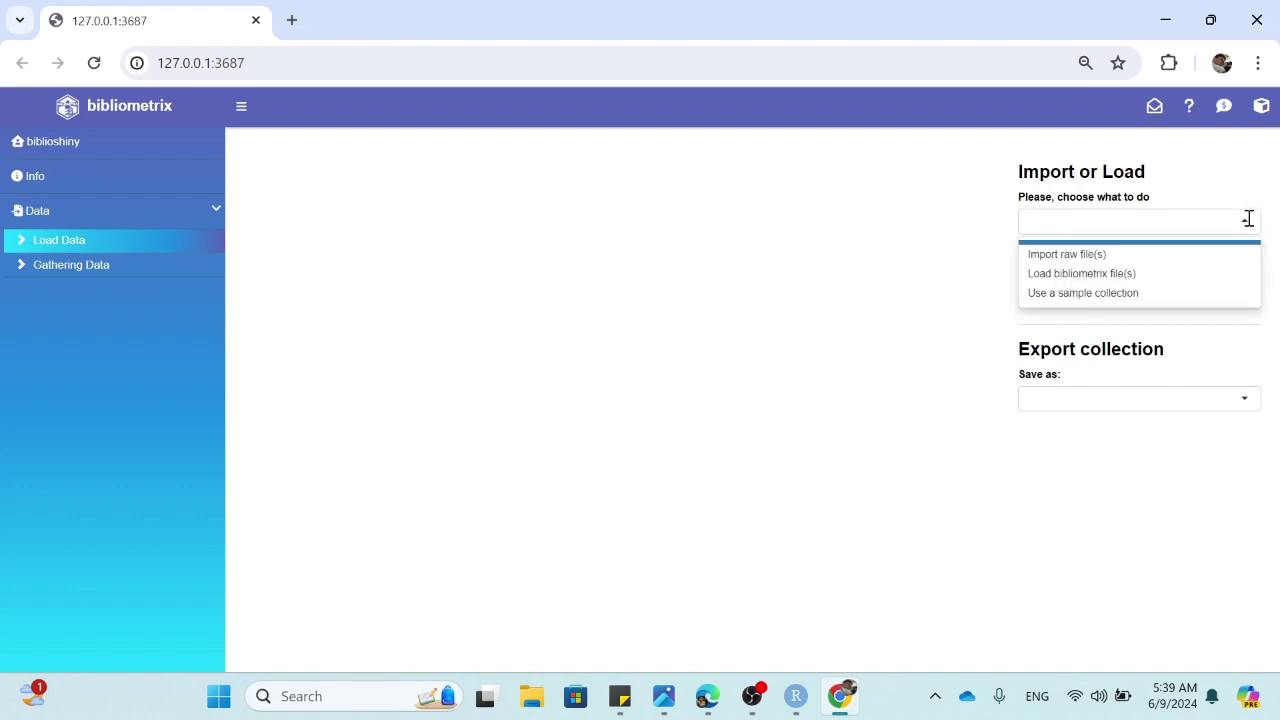
click(1067, 257)
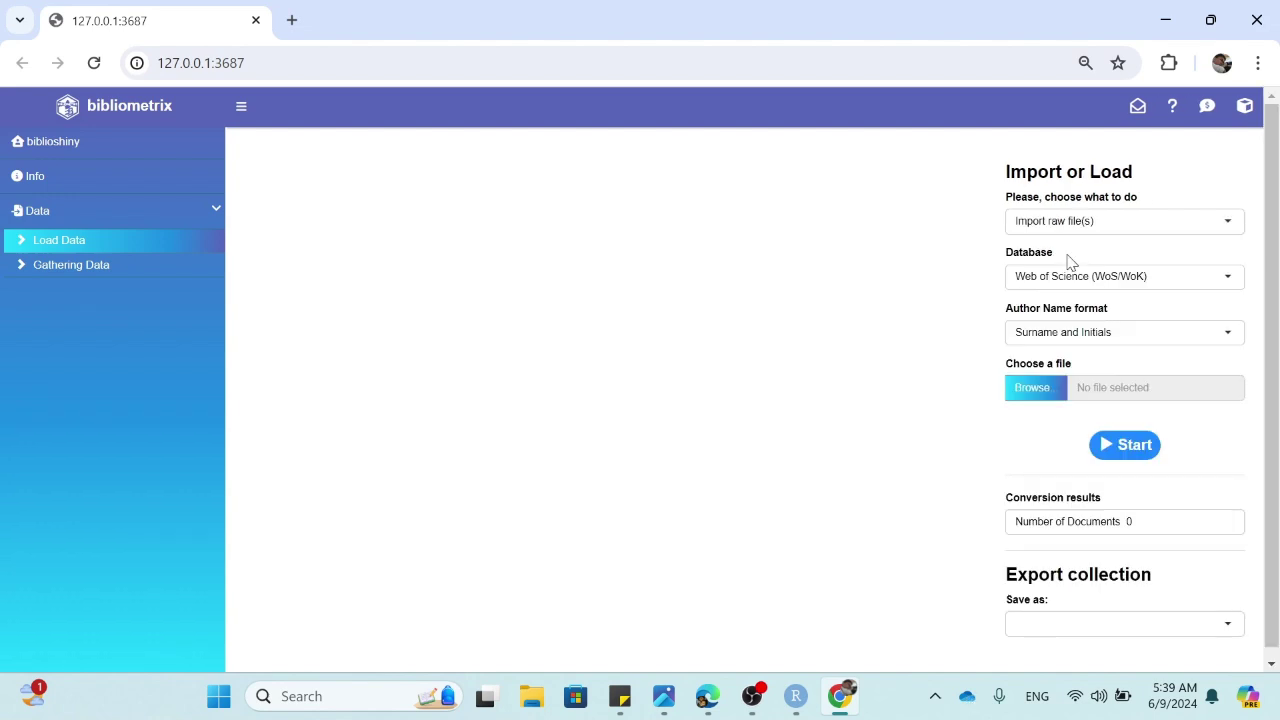
click(1040, 277)
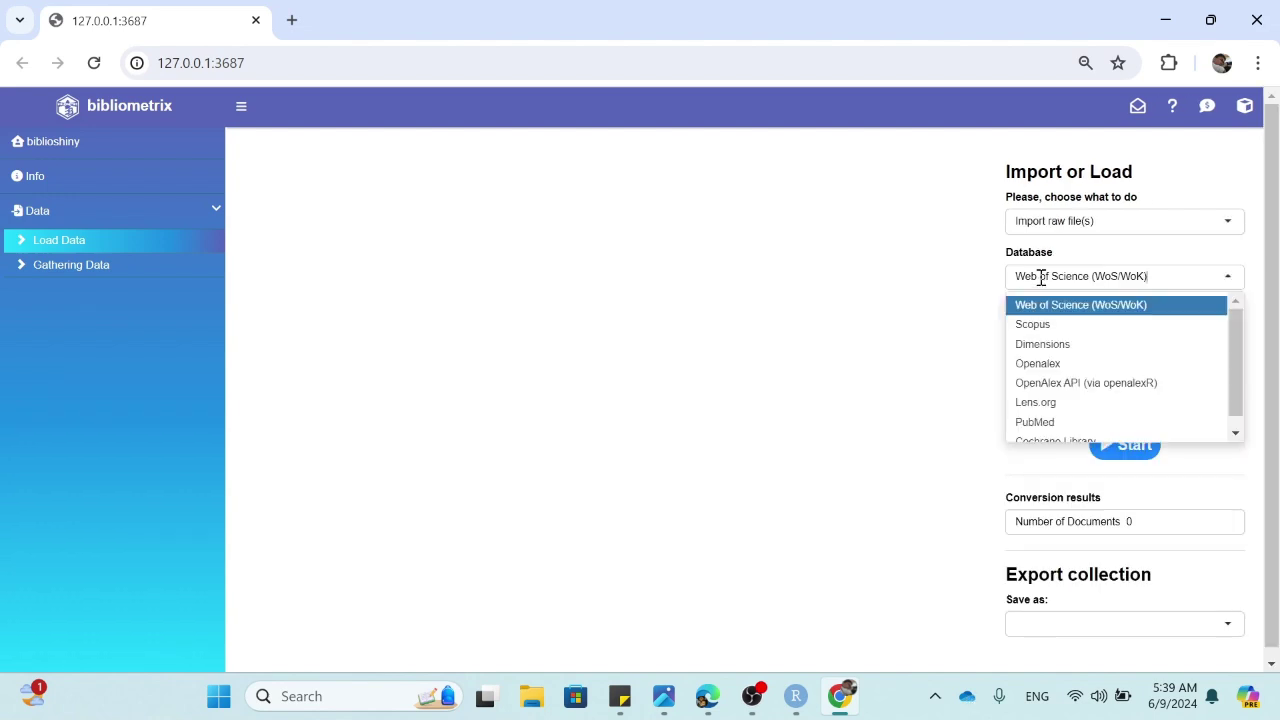
click(1041, 404)
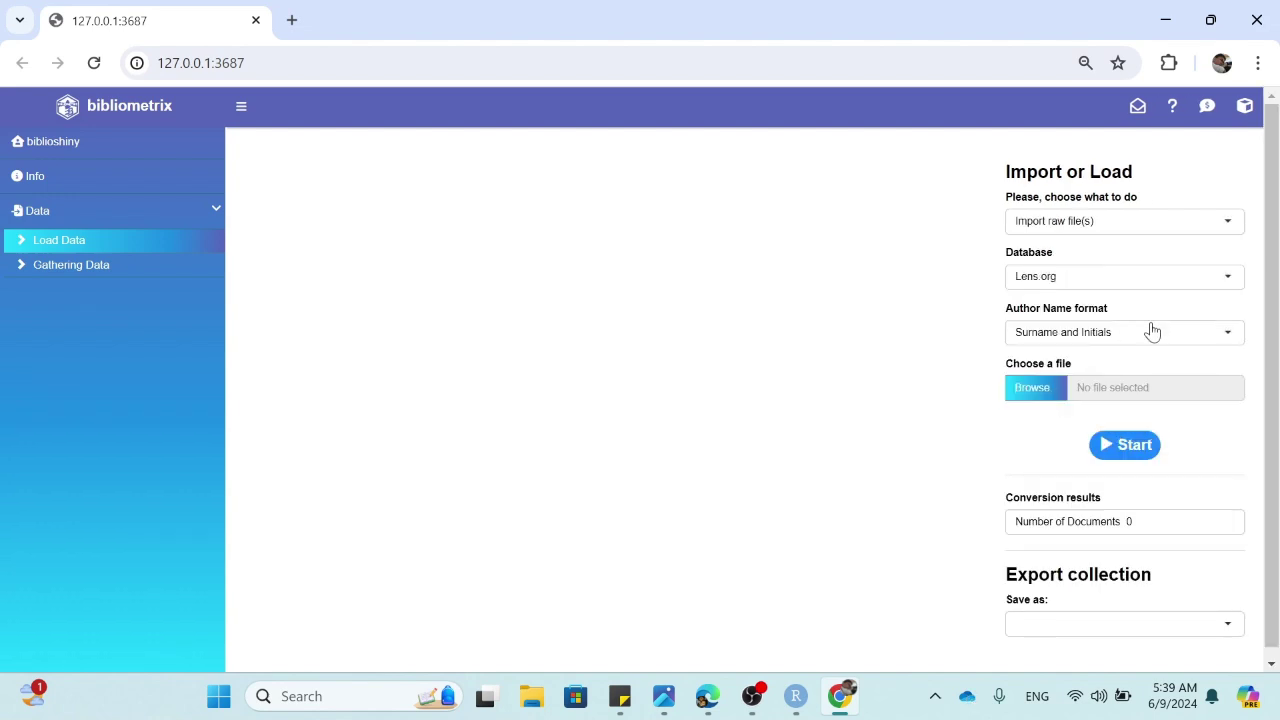
Import lens-export (5).csv from the Downloads folder and dismiss the metadata completeness report
click(1047, 390)
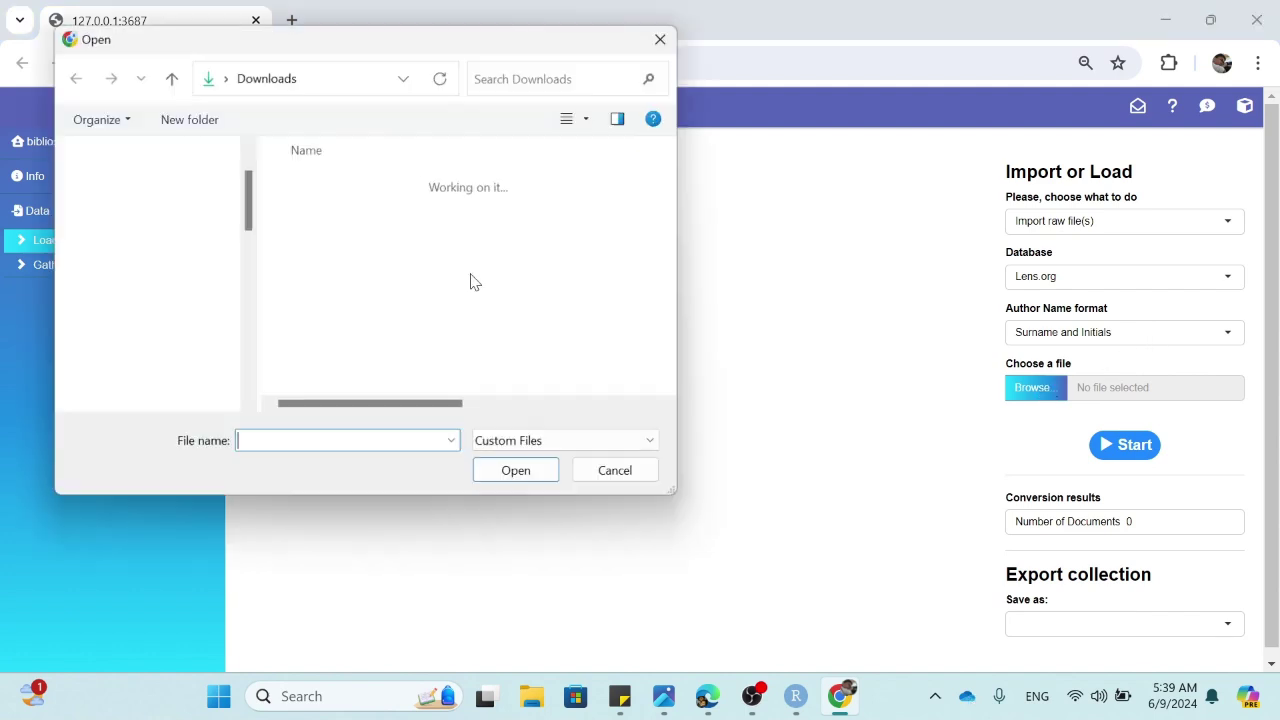
drag(250, 200, 255, 250)
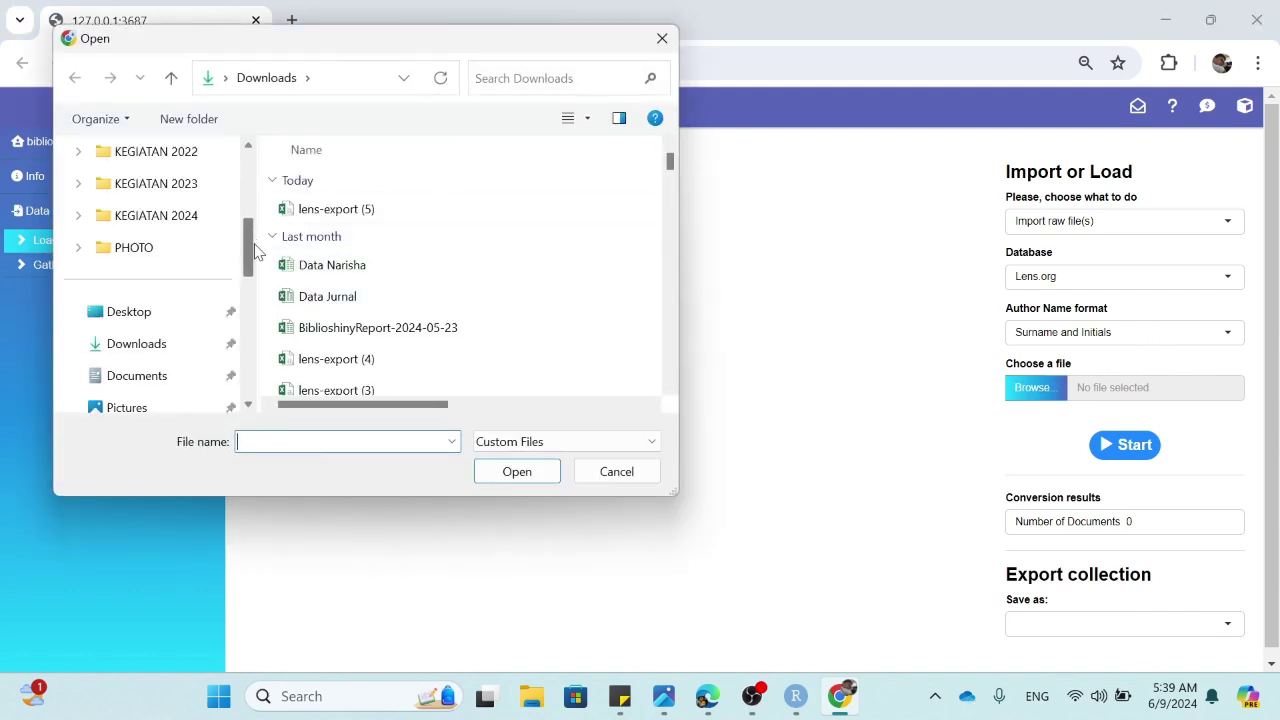
click(150, 343)
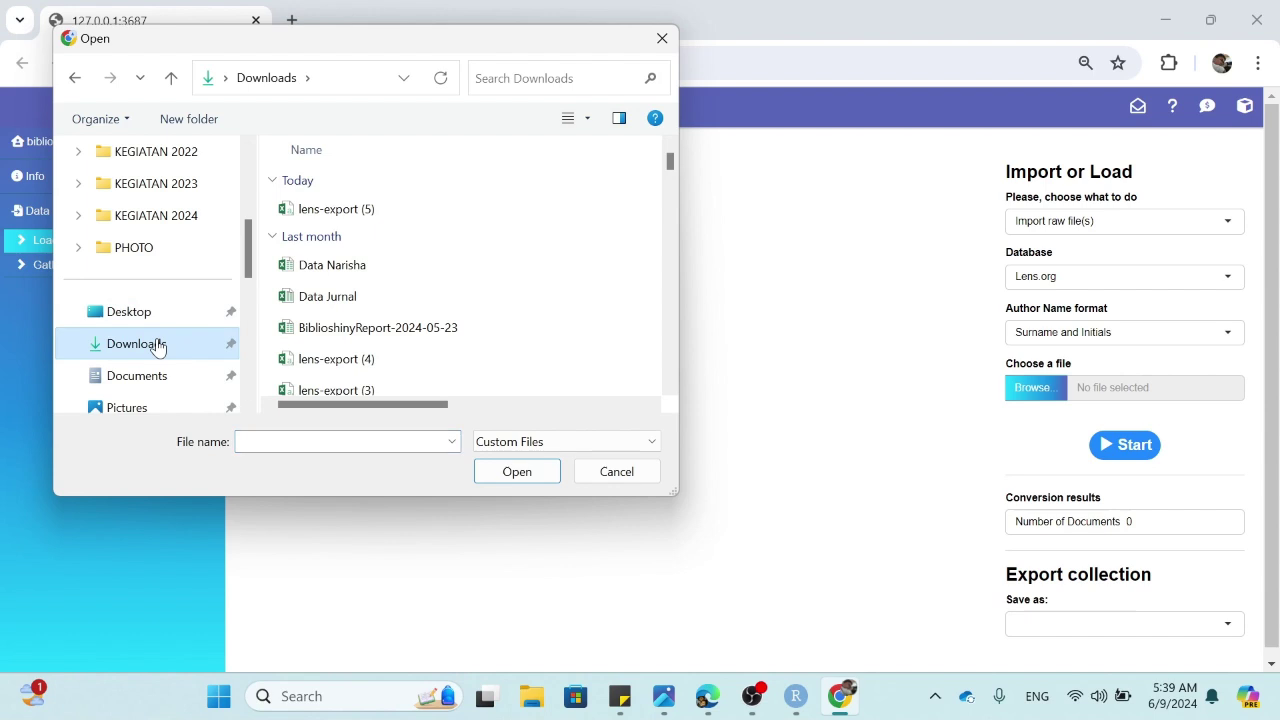
double_click(372, 210)
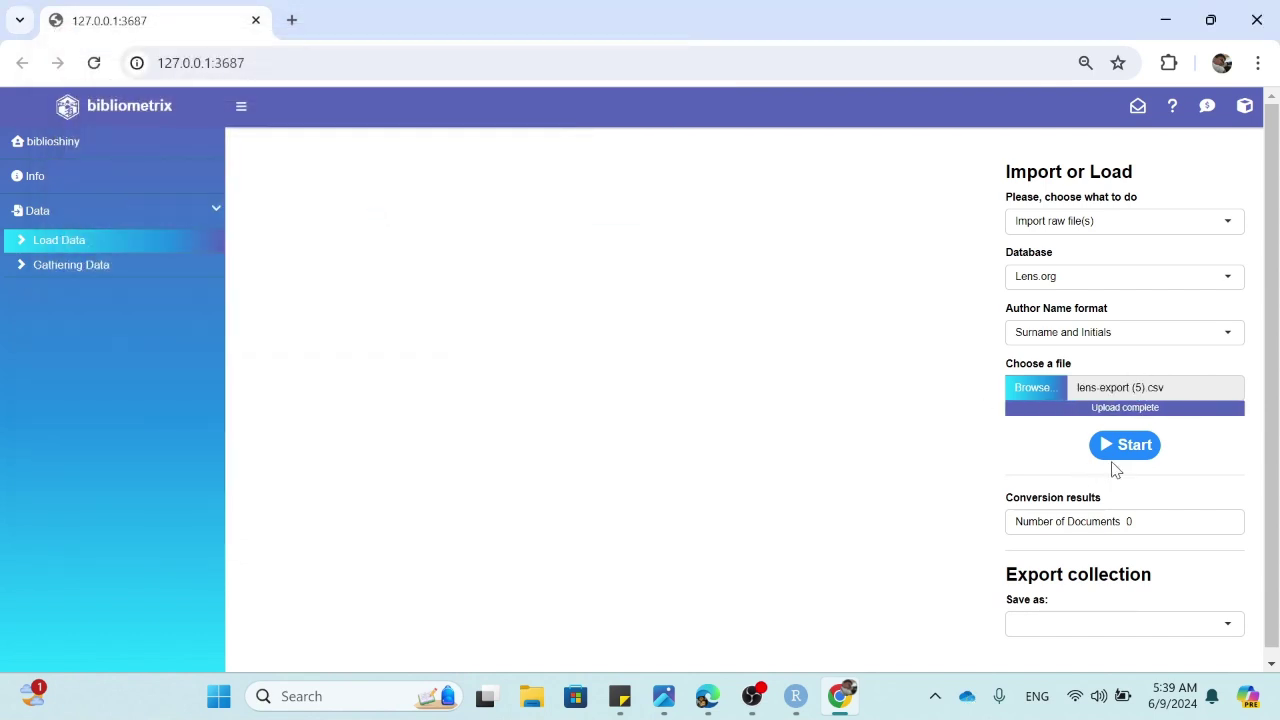
click(1125, 453)
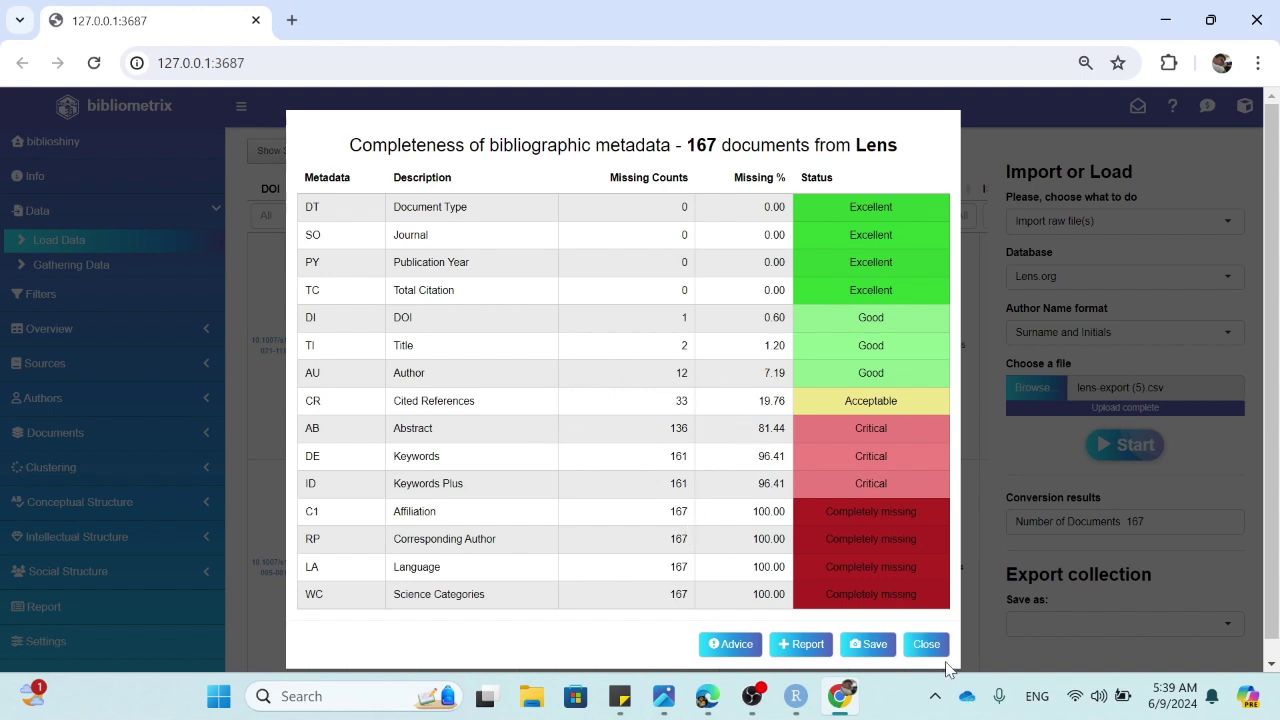
click(926, 644)
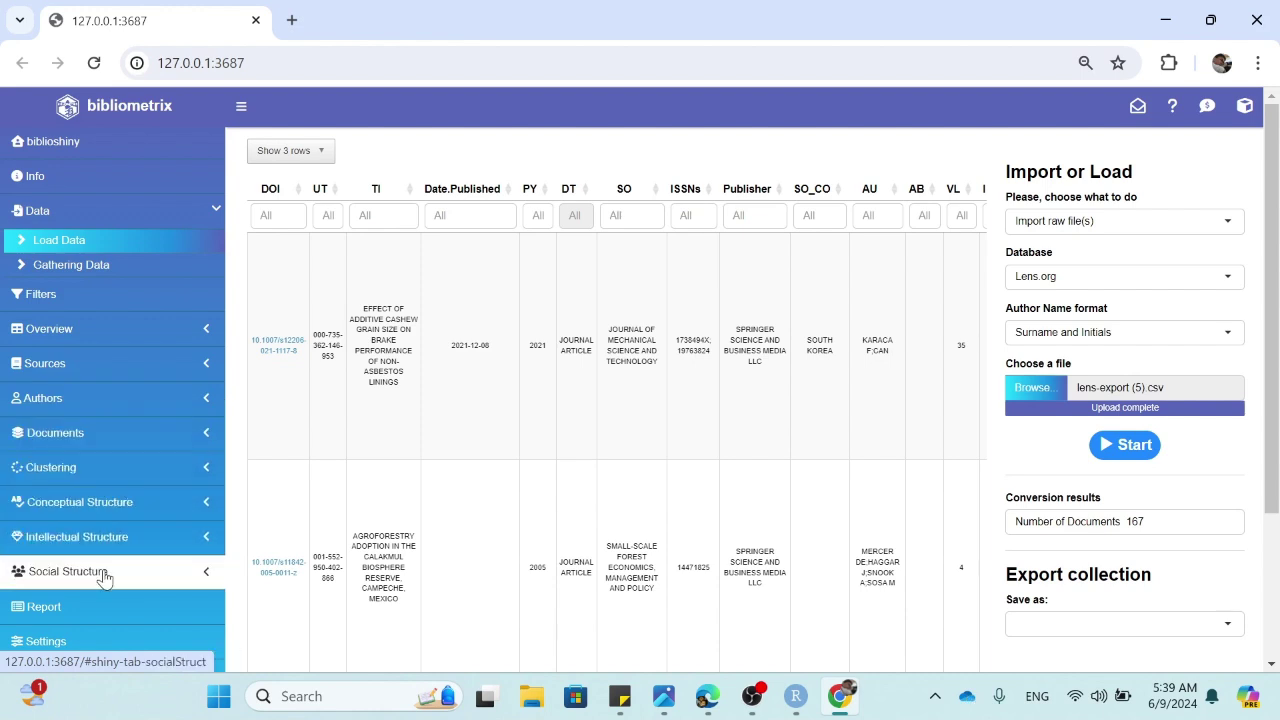
click(104, 336)
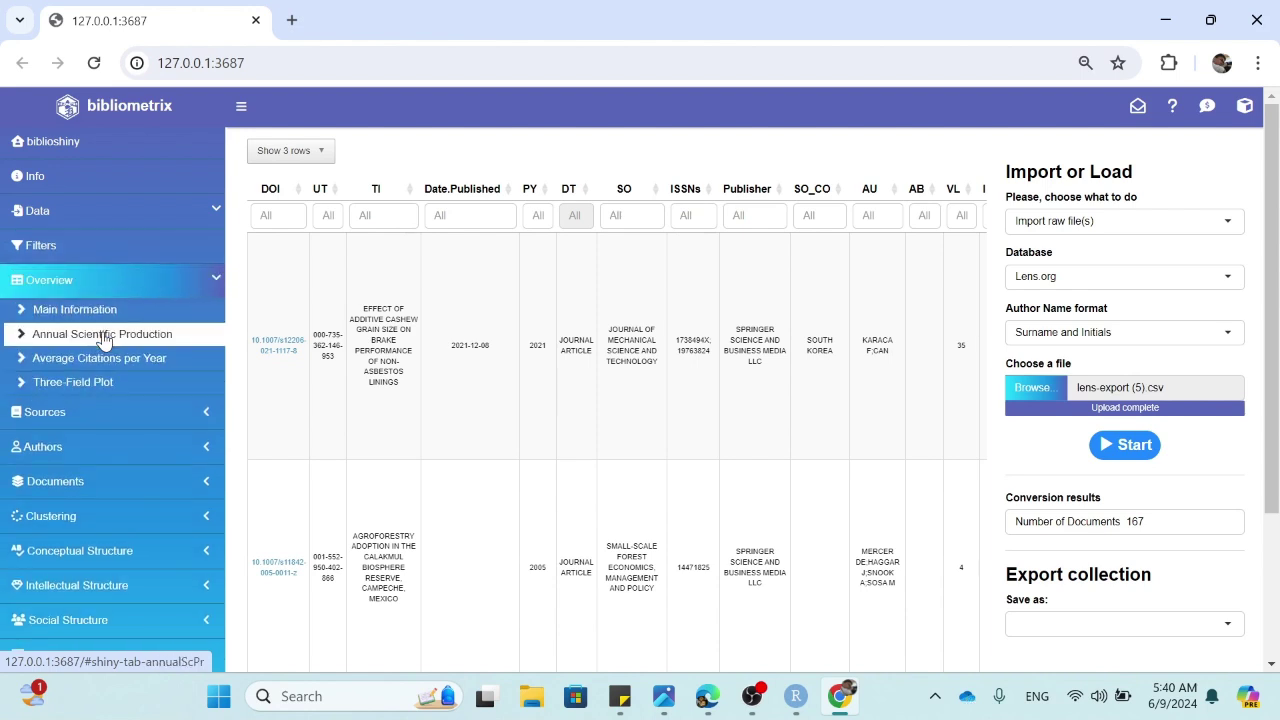
click(92, 419)
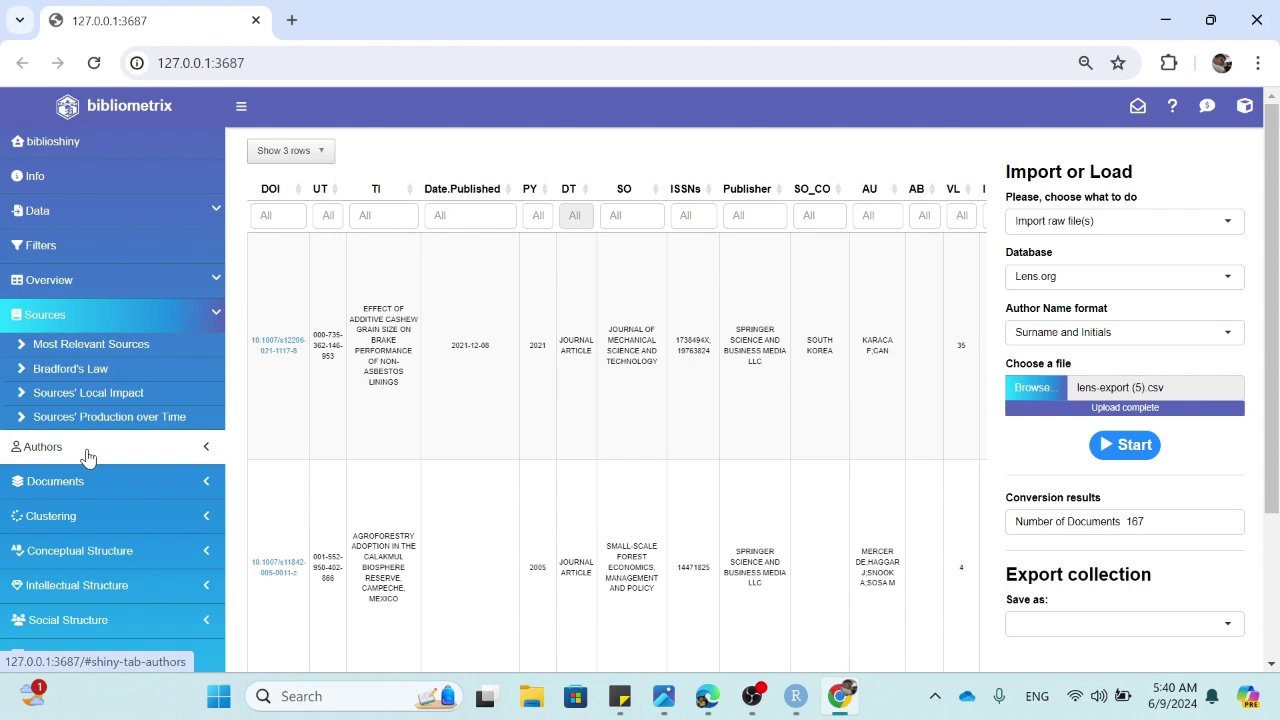
click(86, 449)
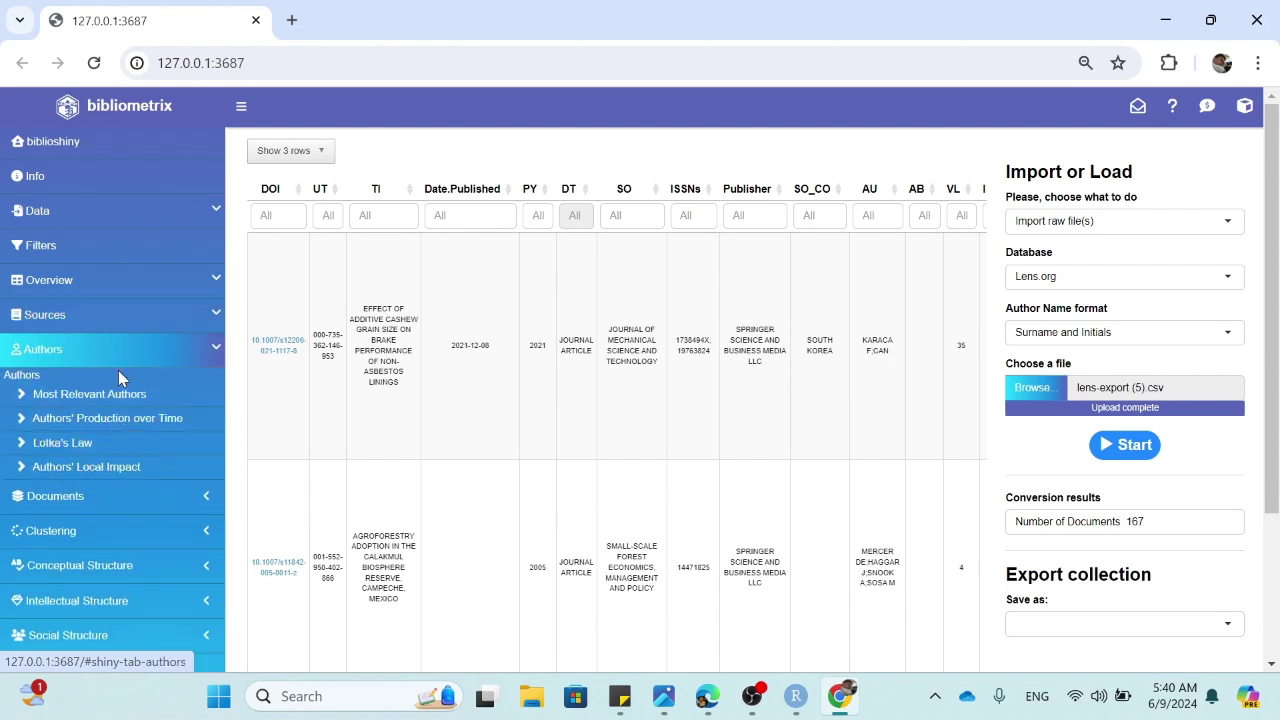
click(98, 497)
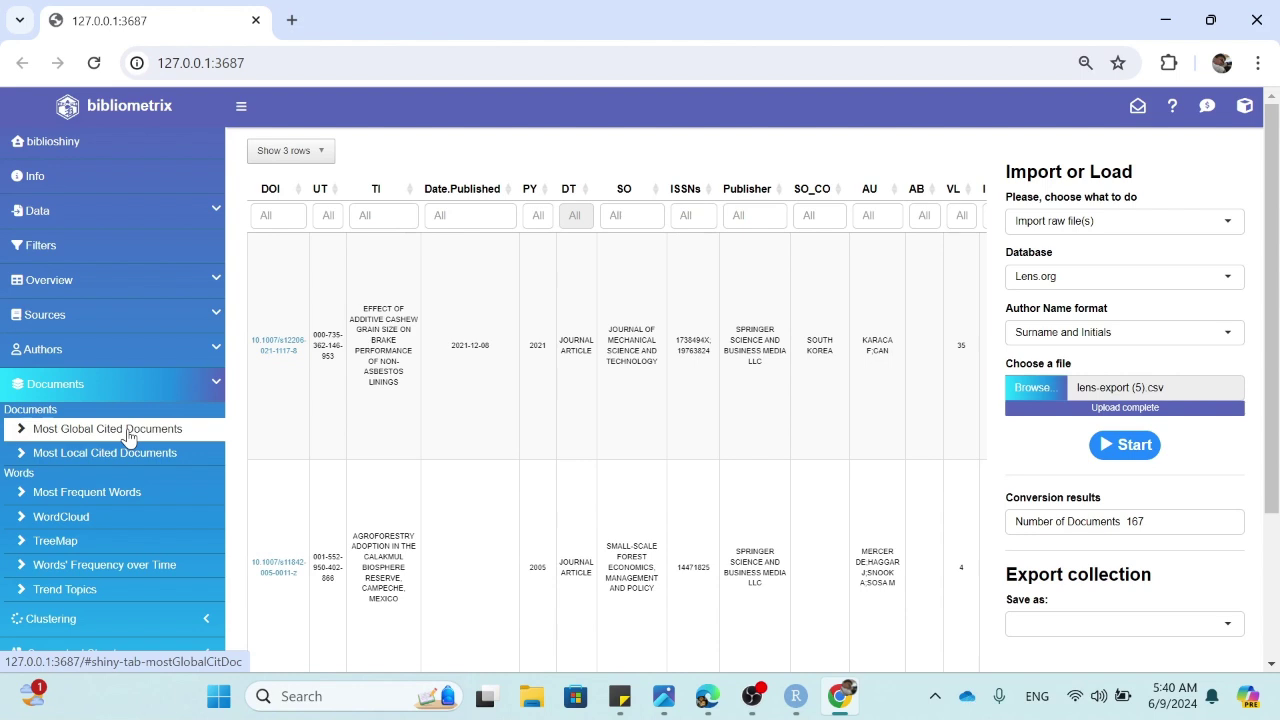
View the Overview analyses: Main Information, Annual Scientific Production, Average Citations per Year and Three-Field Plot
click(114, 286)
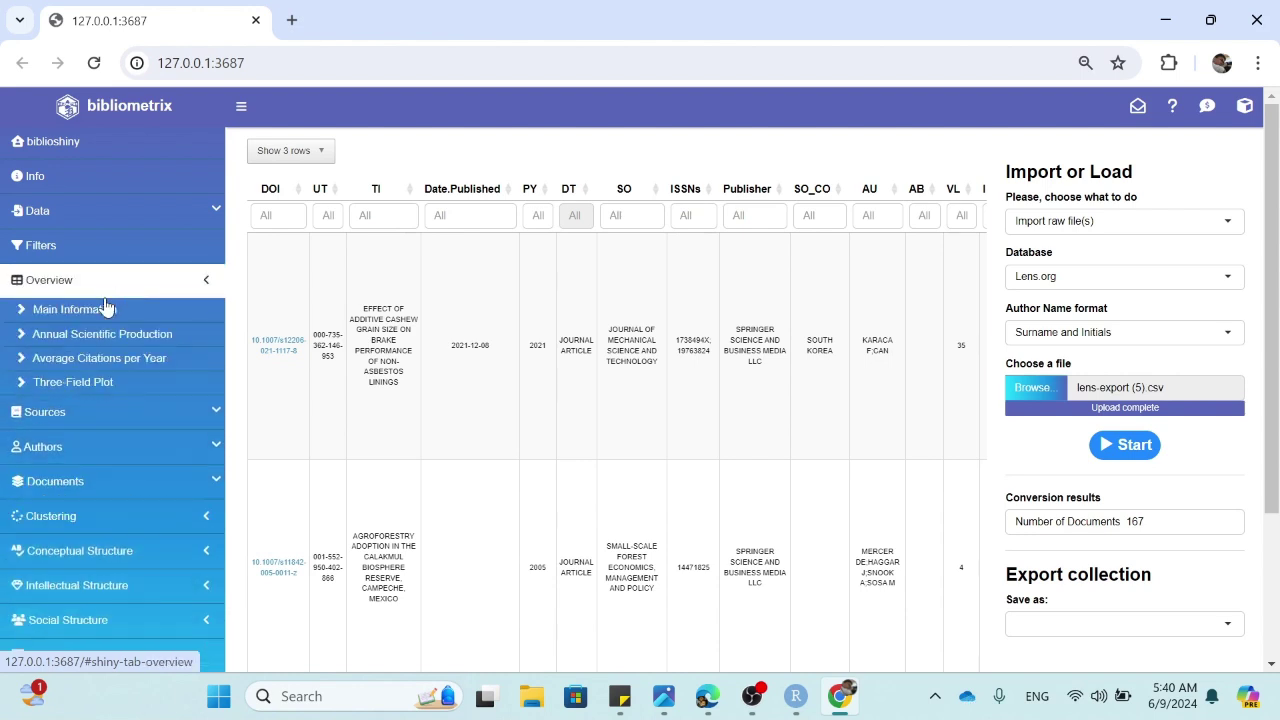
click(105, 309)
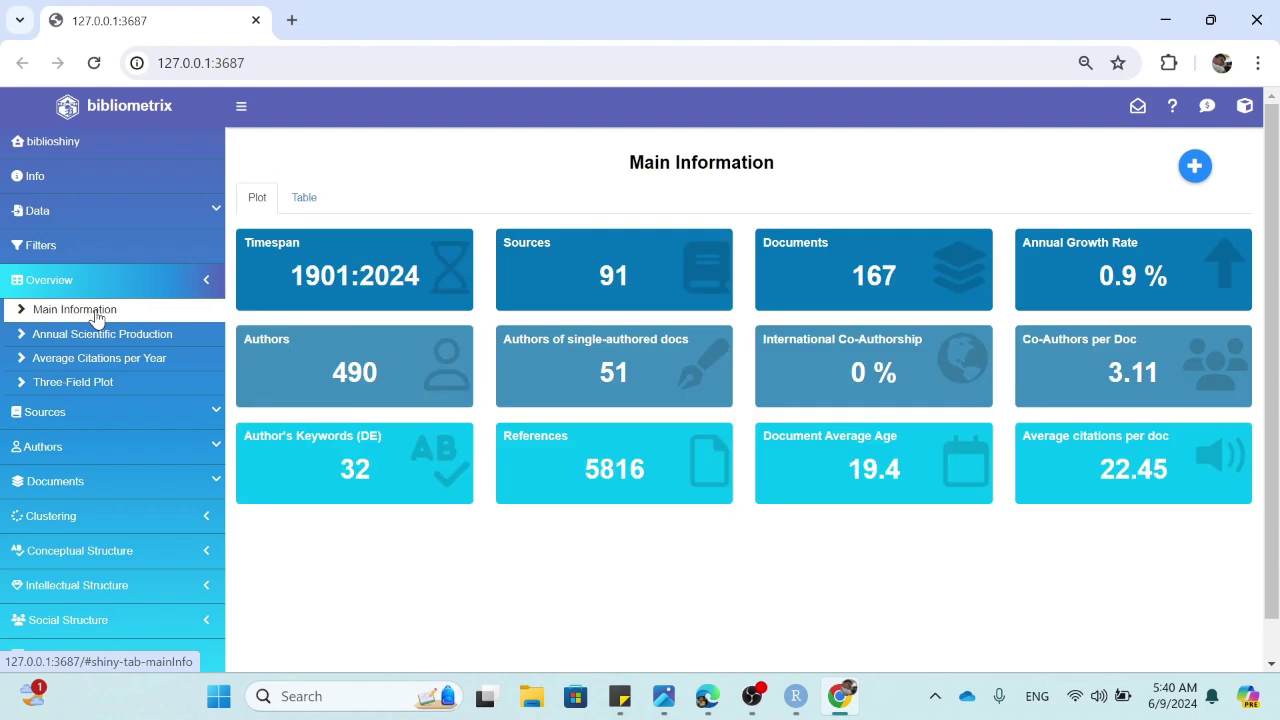
click(150, 338)
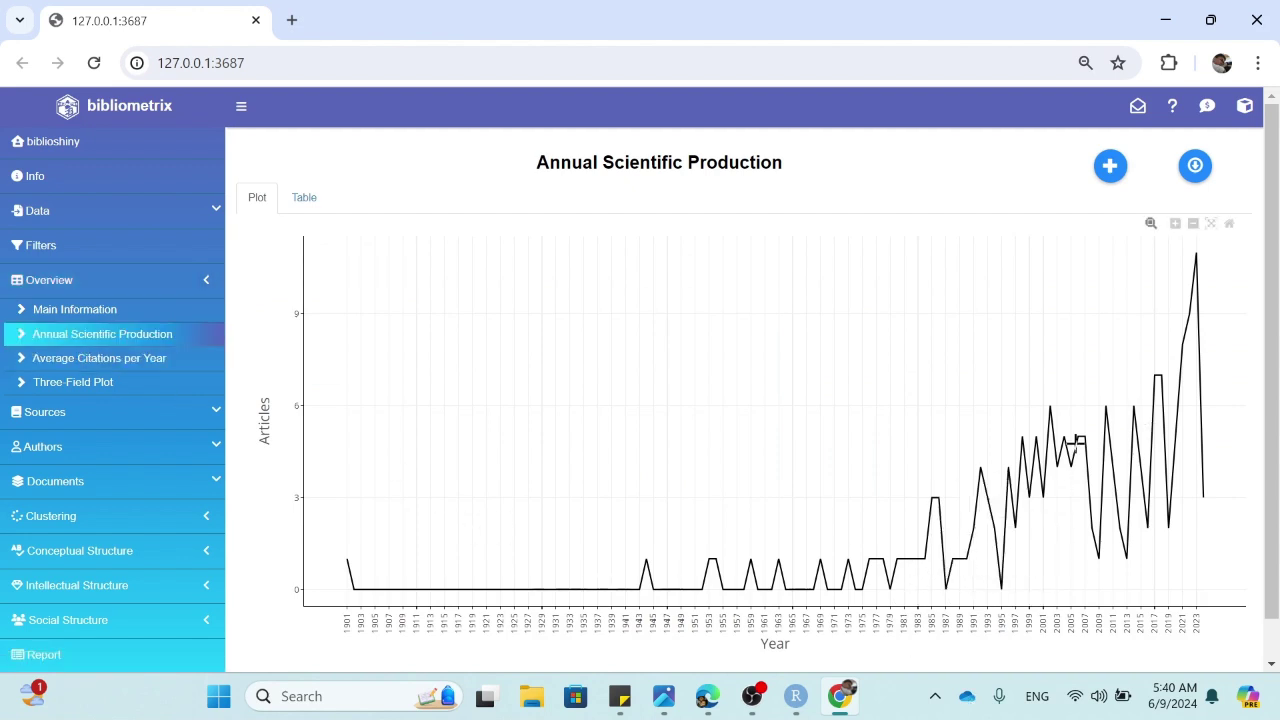
click(124, 371)
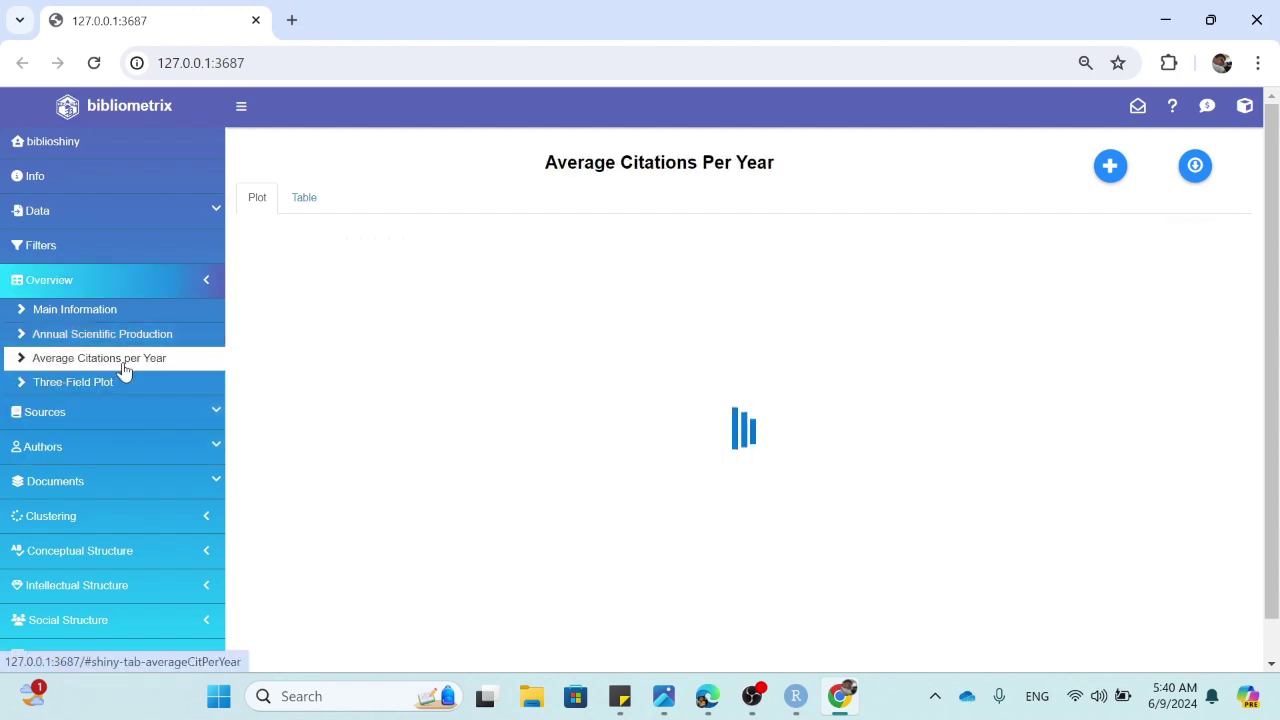
click(124, 385)
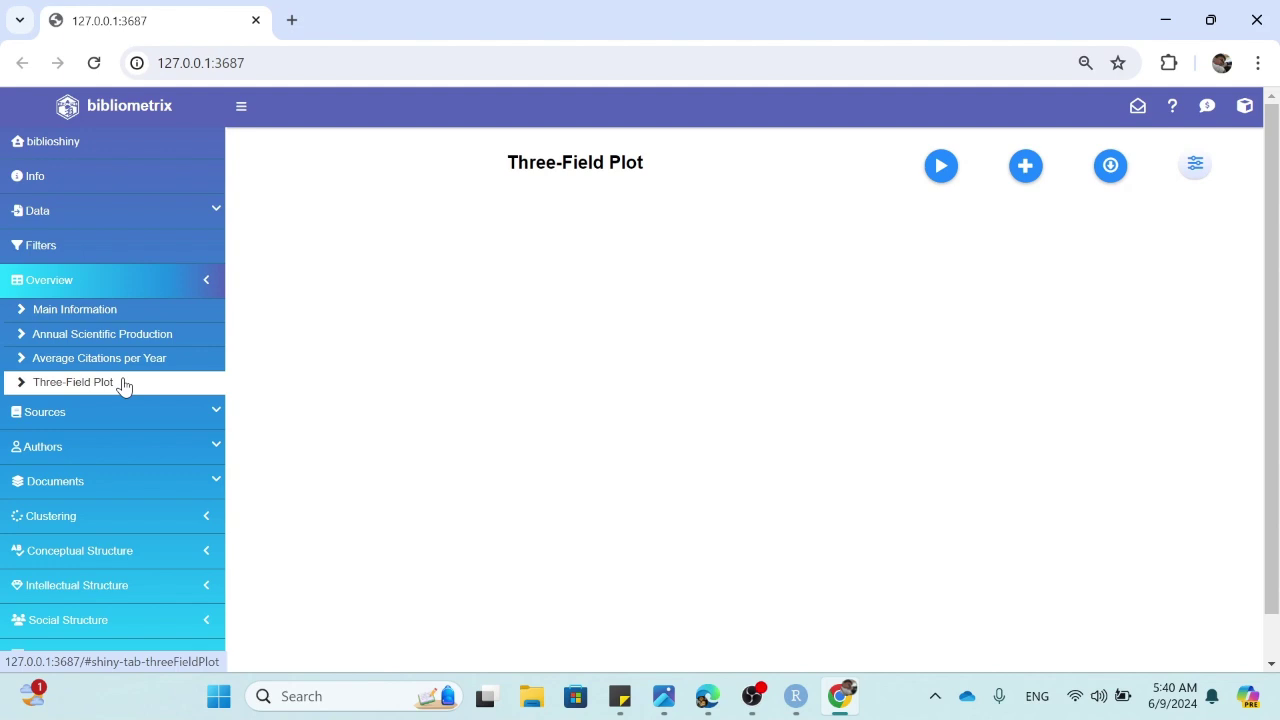
Generate the Most Relevant Sources plot for the imported collection and examine its top source
click(123, 410)
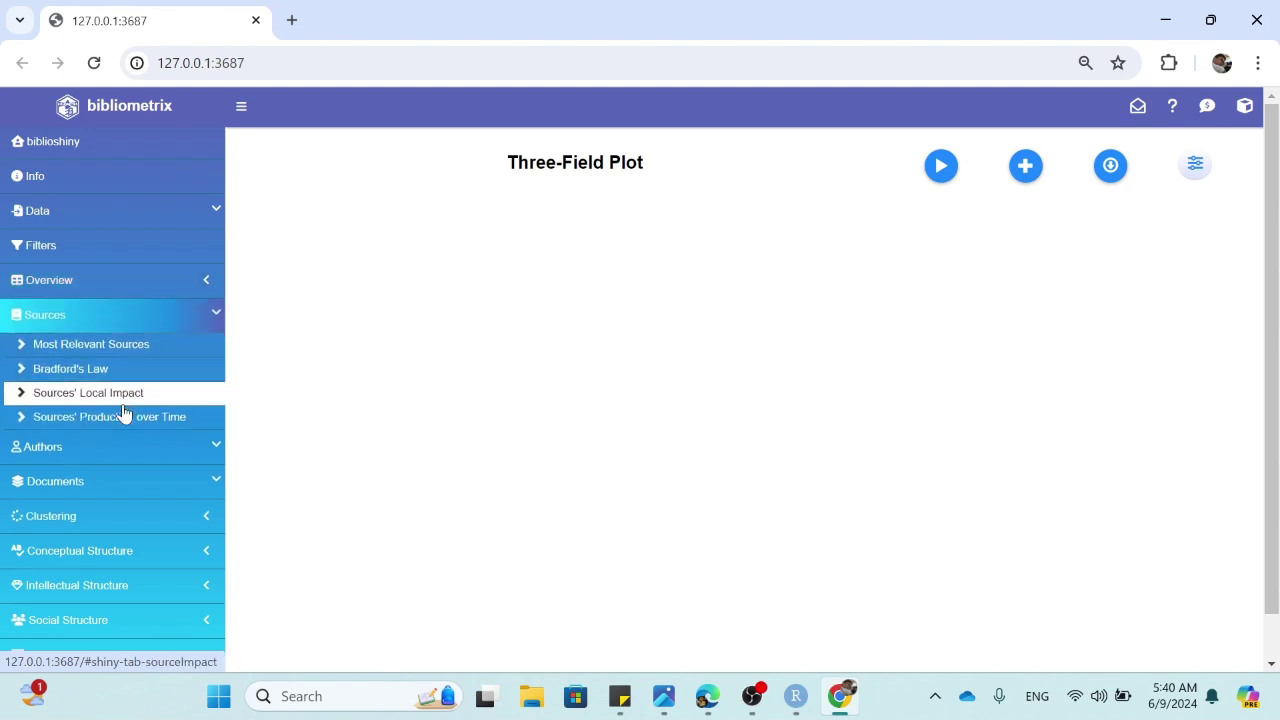
click(103, 352)
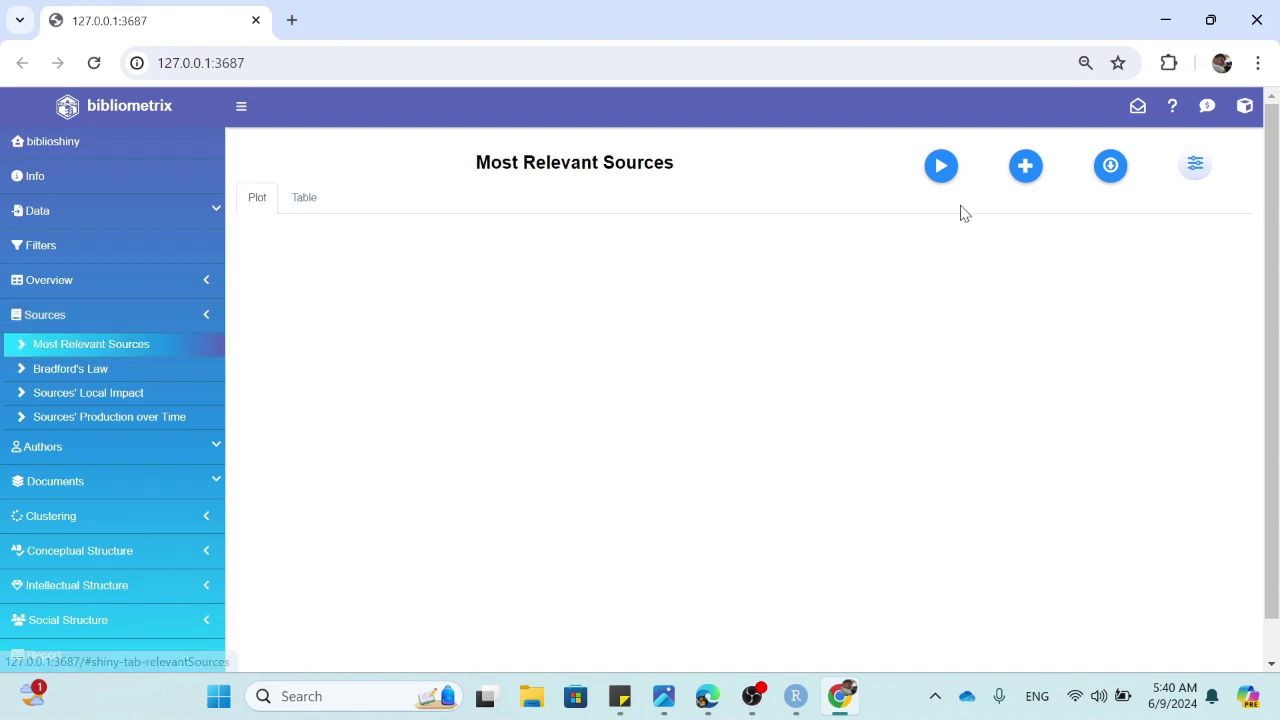
click(940, 168)
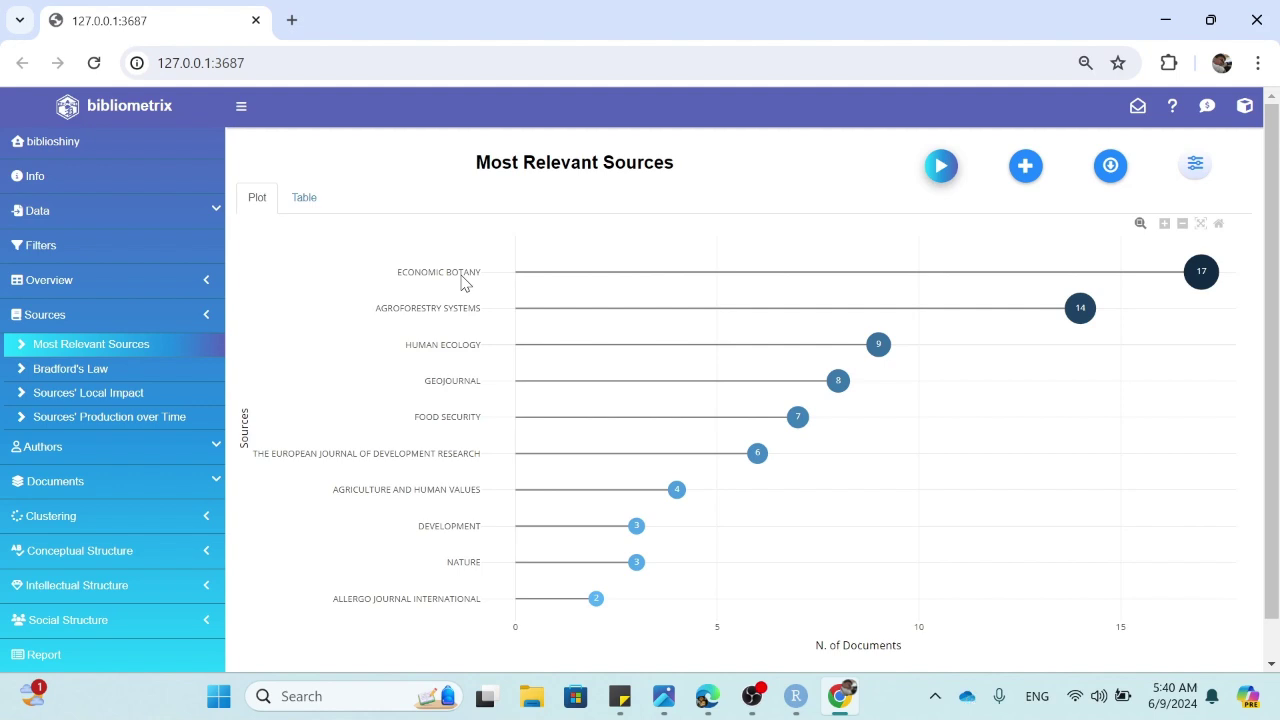
mouse_move(1201, 272)
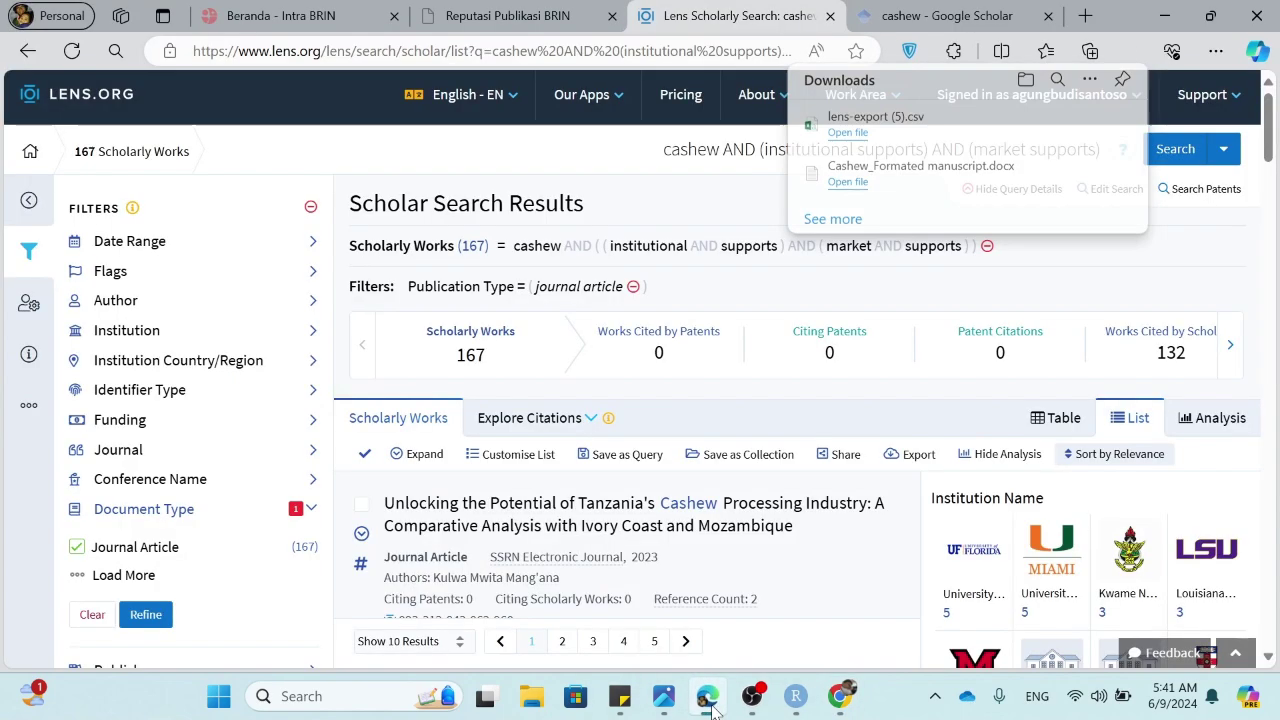
Switch to the BRIN publication reputation page in Edge and place it side by side with the bibliometrix window
click(707, 696)
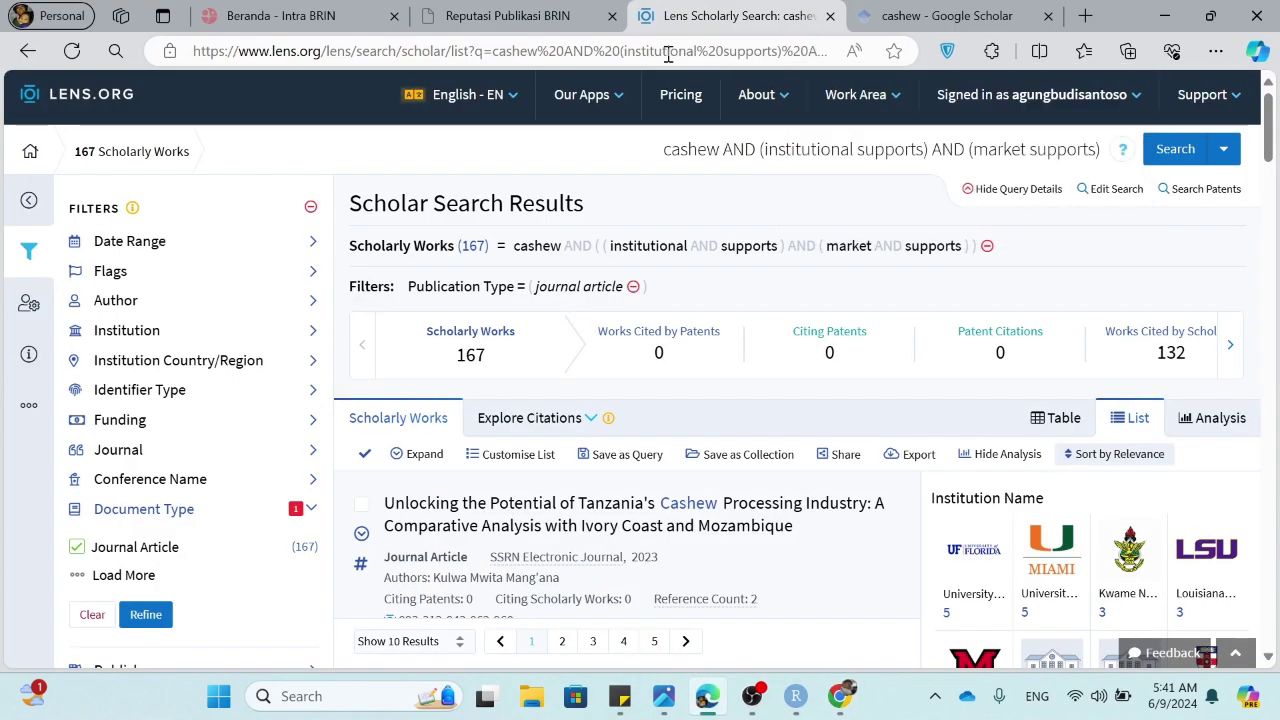
click(535, 17)
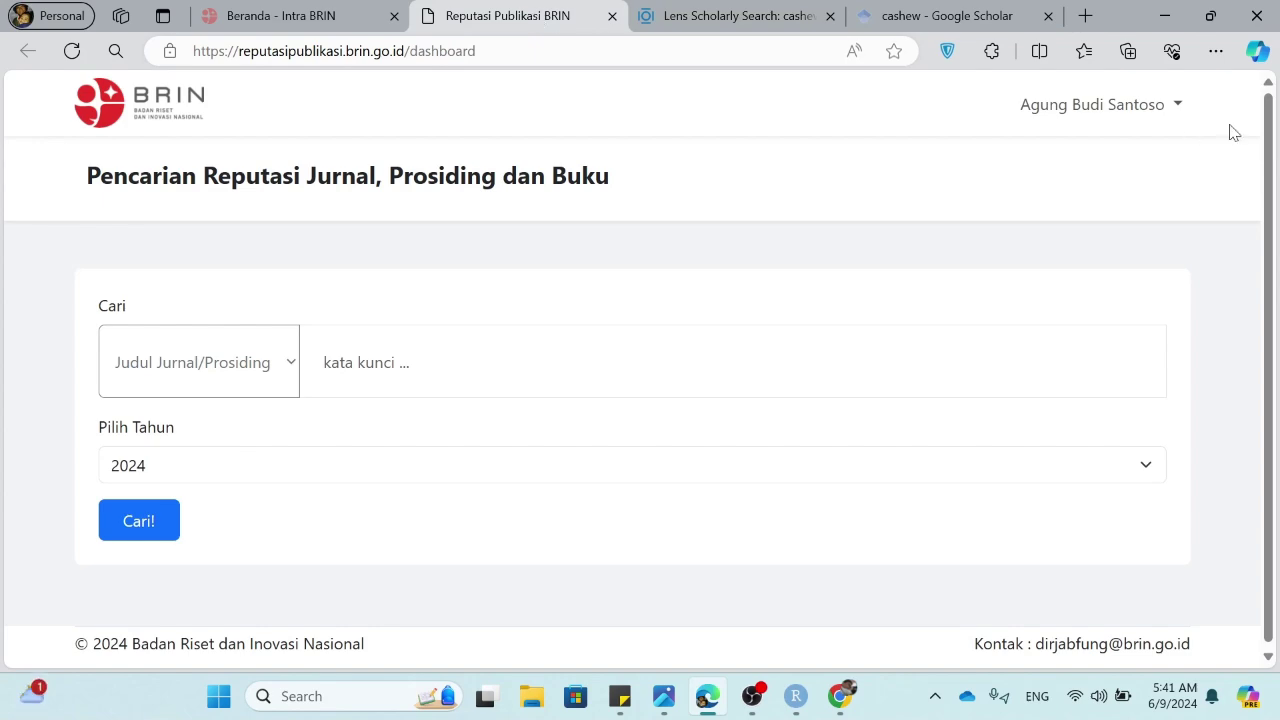
key(super+Right)
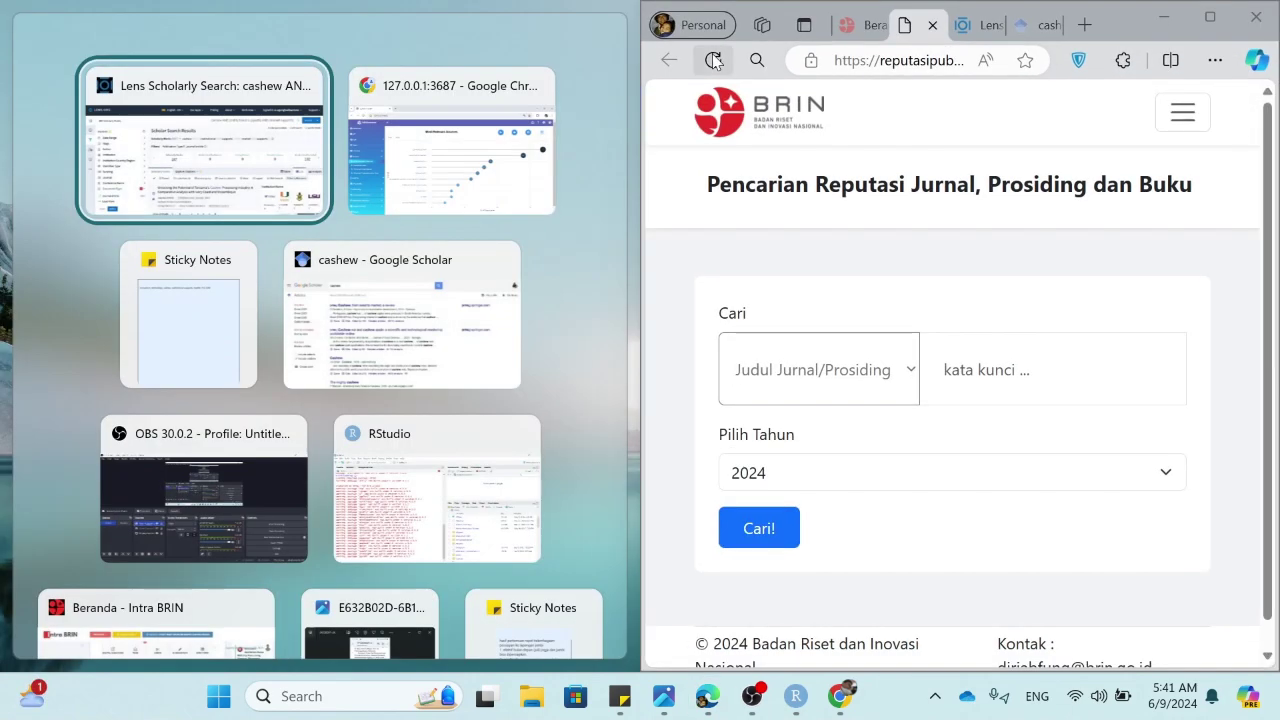
click(435, 193)
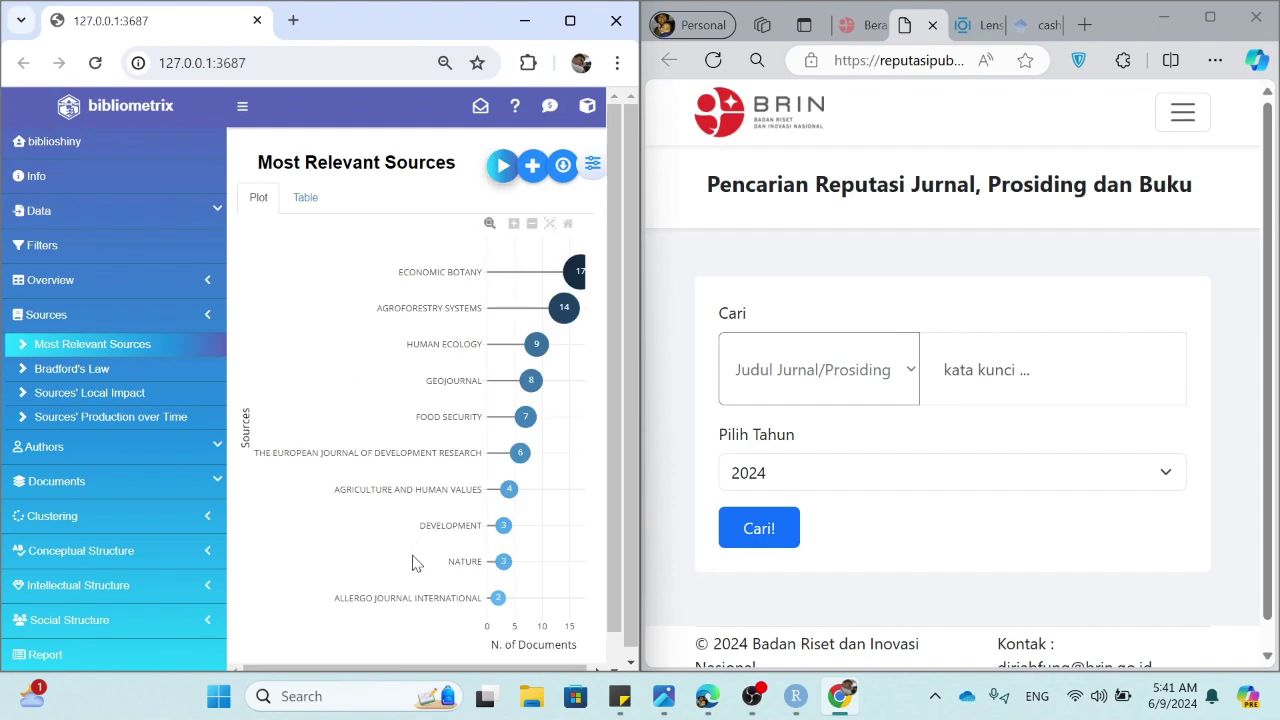
Search the BRIN reputation database for the journal Economic Botany for 2024 and examine its reputation entry
click(1001, 371)
text(eco)
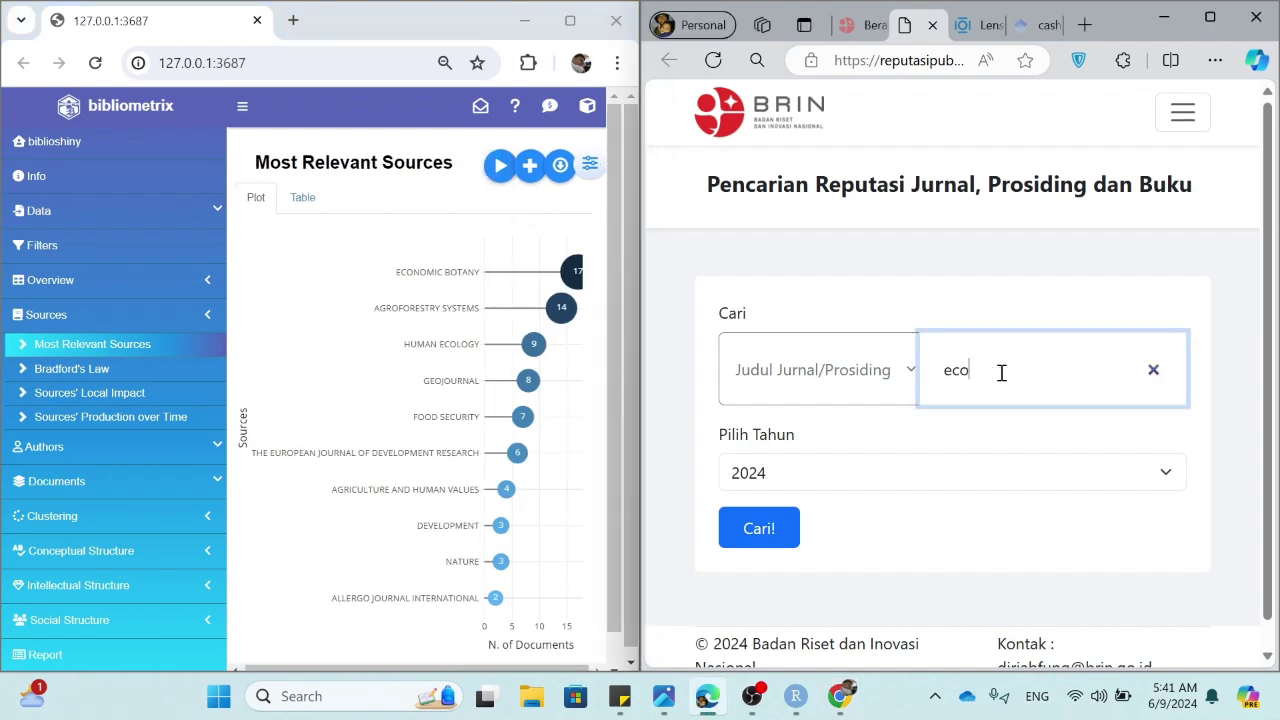
text(nomic)
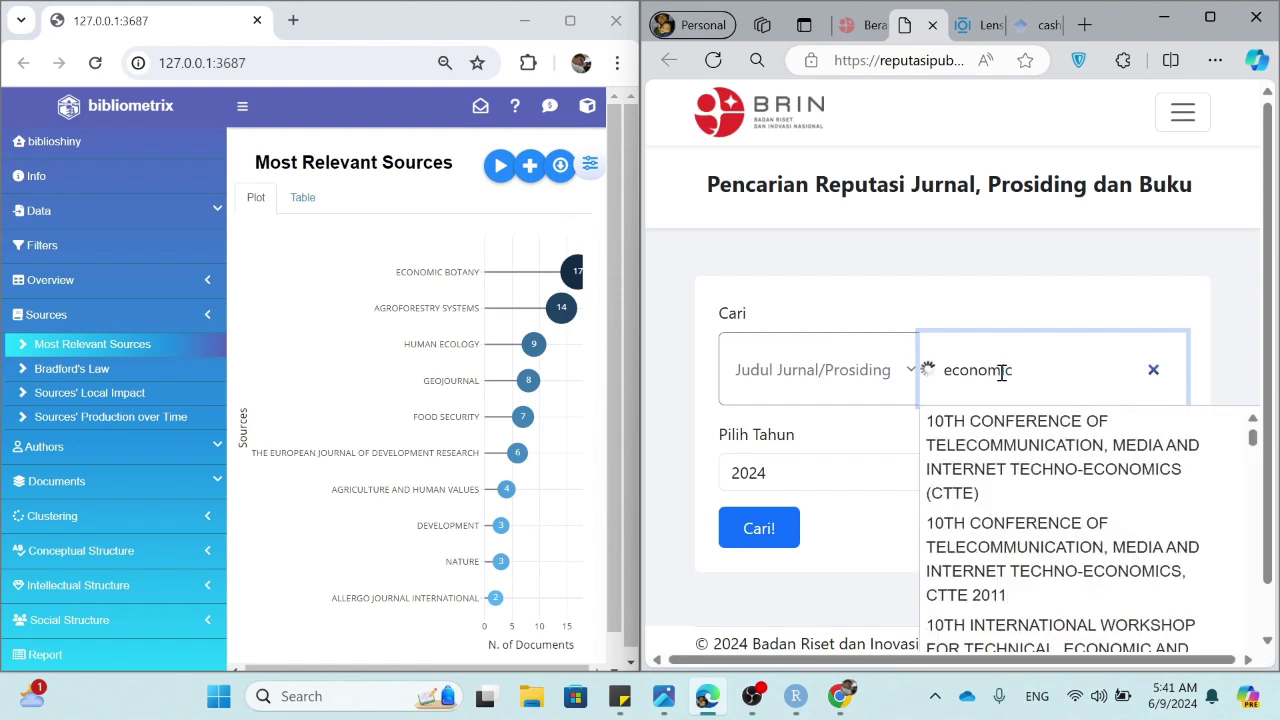
text( botany)
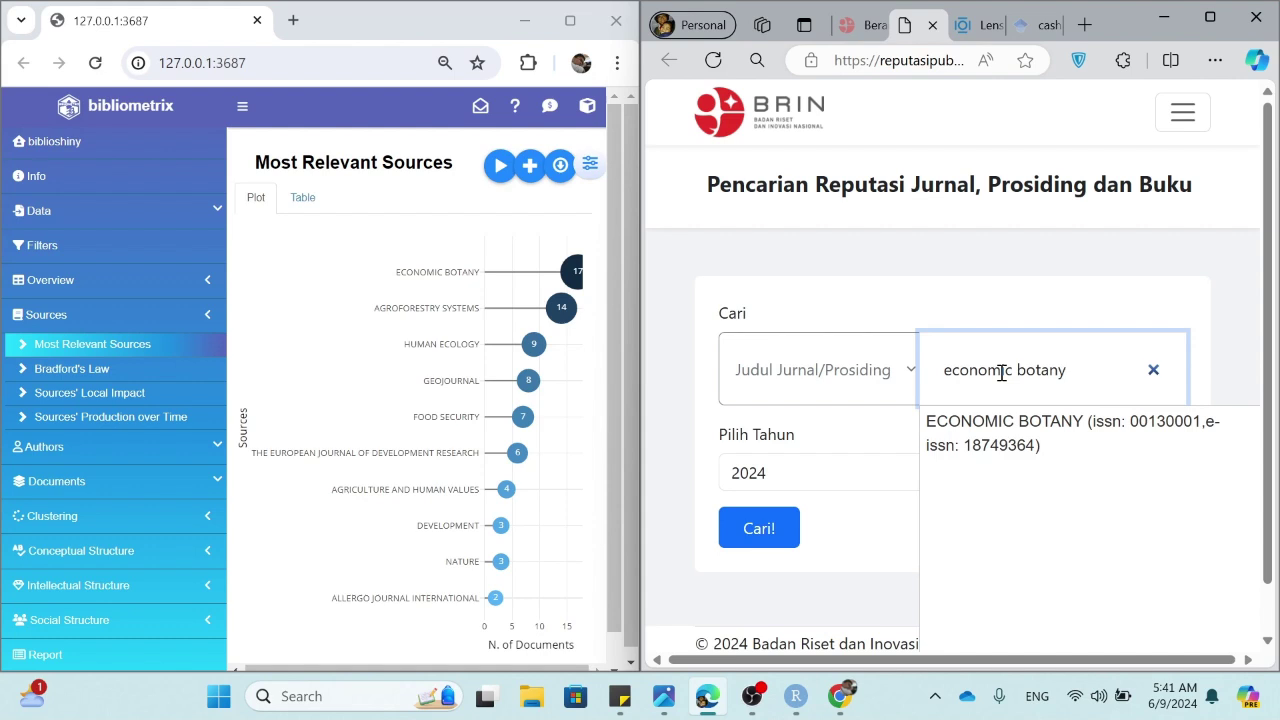
click(1008, 440)
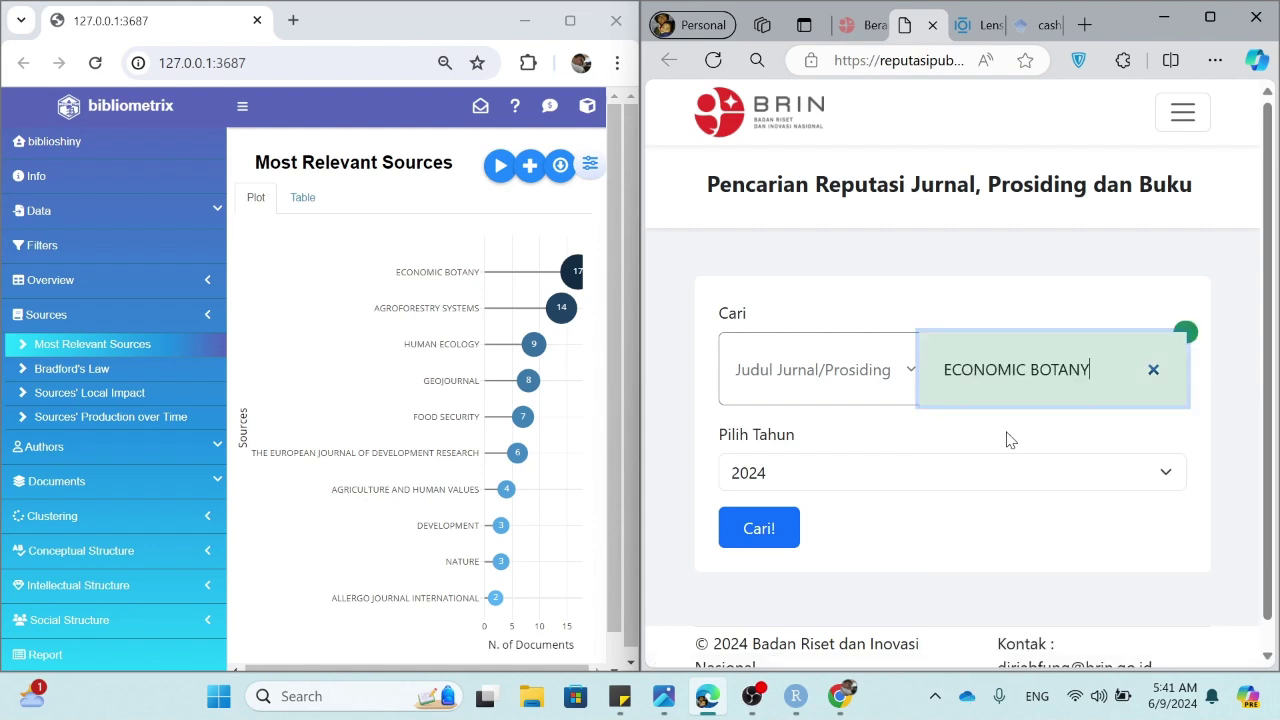
click(757, 532)
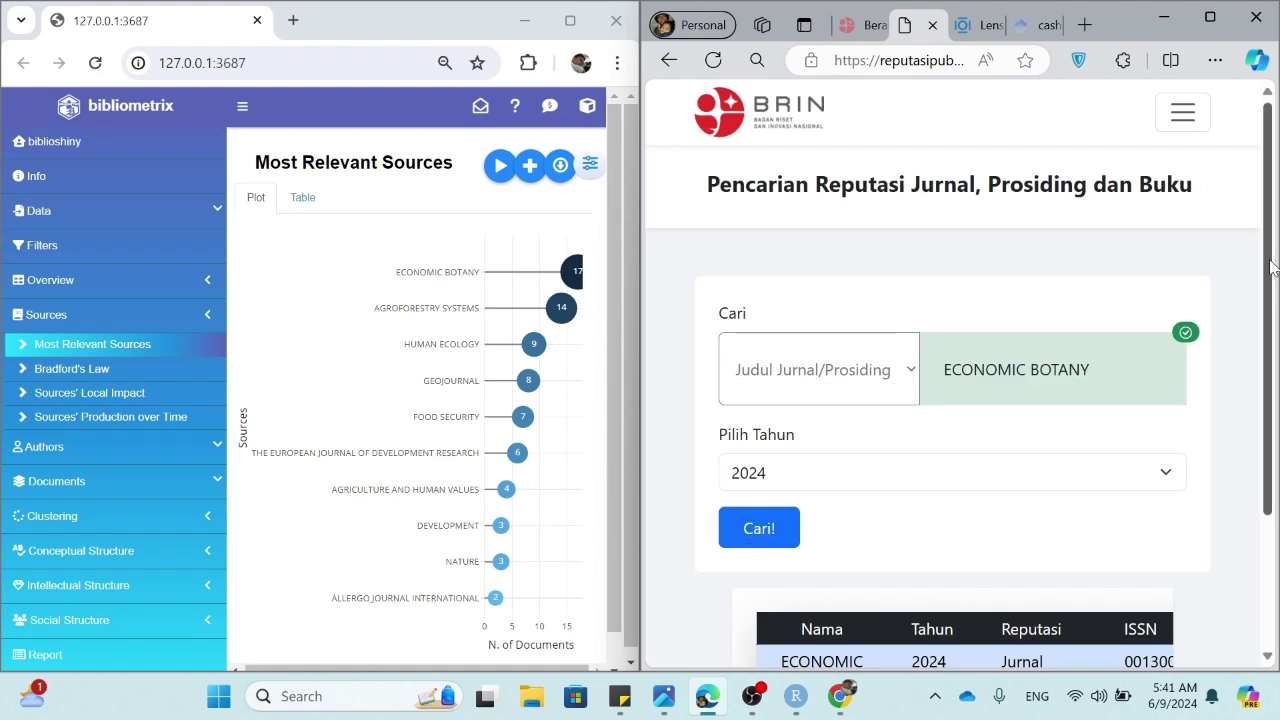
drag(1272, 266, 1277, 388)
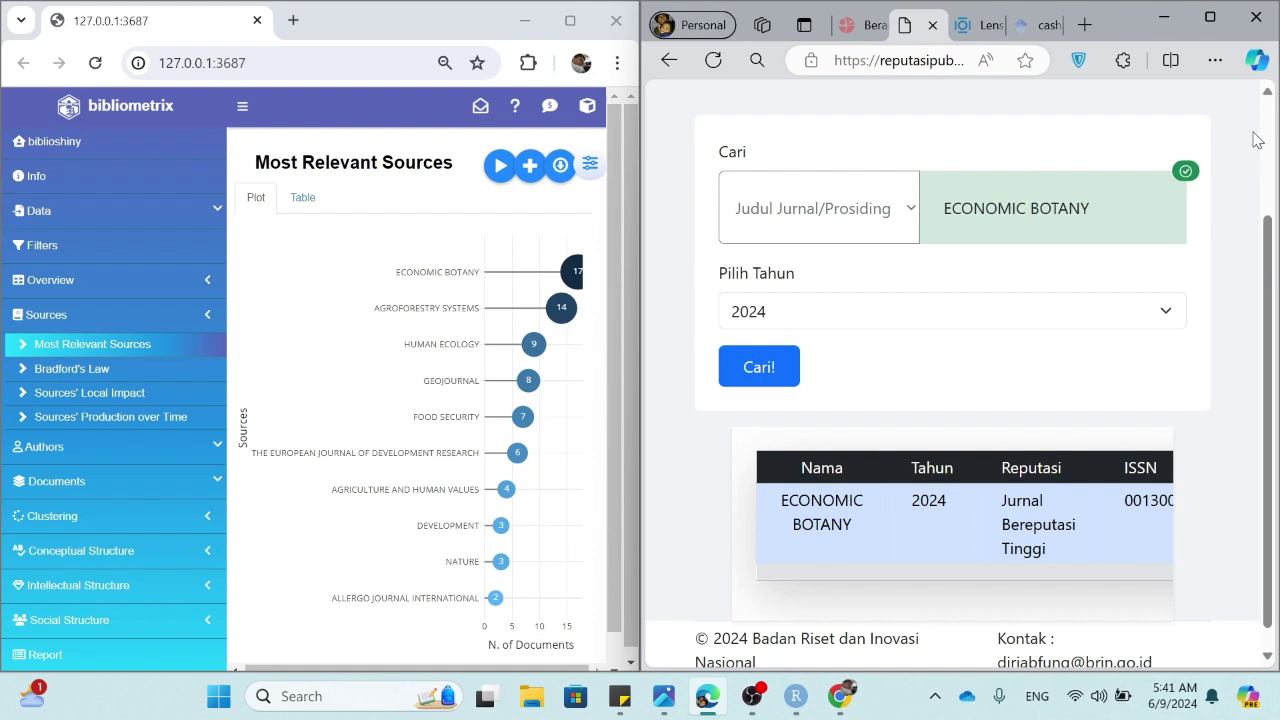
Maximize the Edge window and open a new blank tab beside the BRIN reputation page
click(1210, 17)
click(1085, 16)
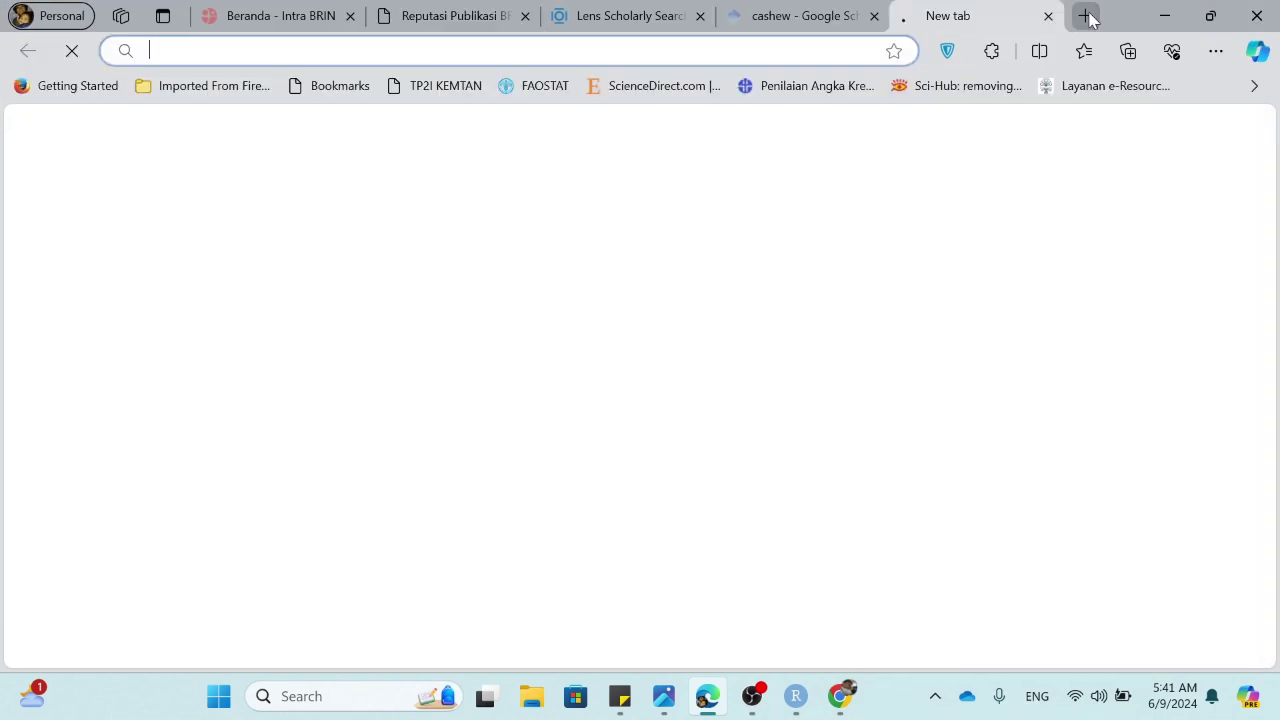
text(jurnal e)
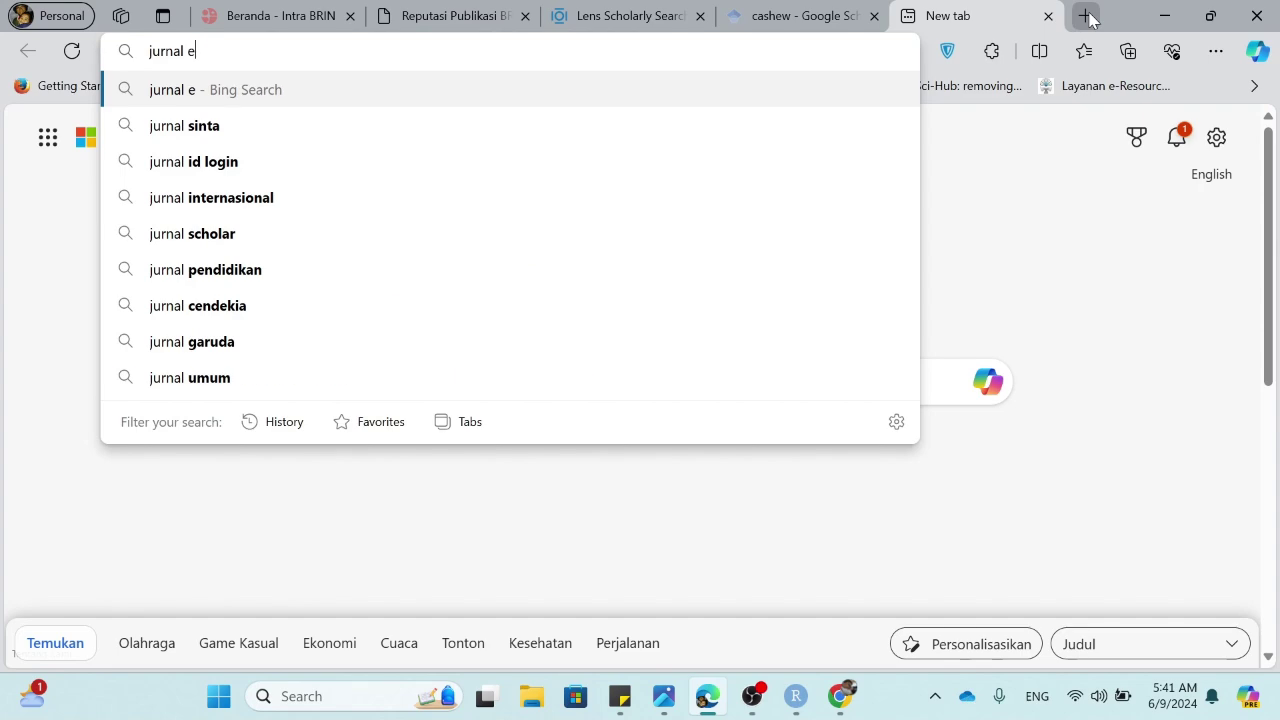
key(BackSpace)
key(BackSpace)
key(BackSpace)
key(BackSpace)
key(BackSpace)
key(BackSpace)
key(BackSpace)
key(BackSpace)
Search the web for "economic botany" and open the journal's Springer home page
text(economic)
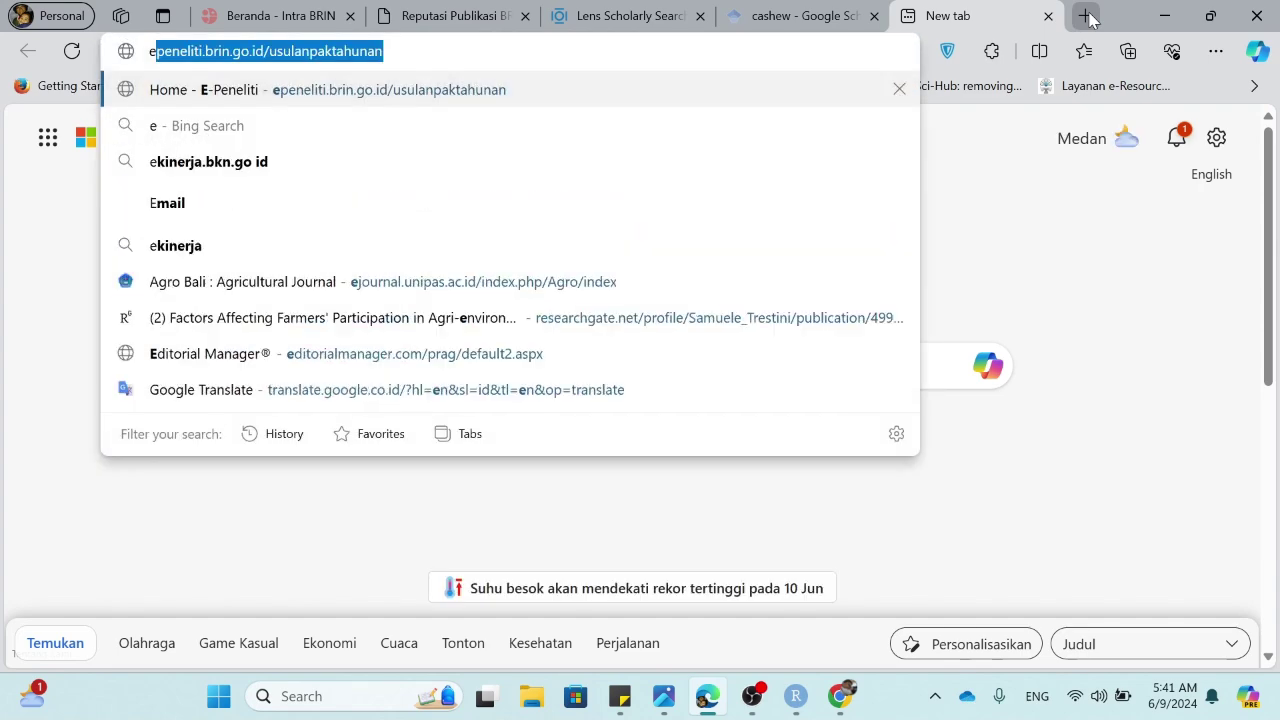
text( botany)
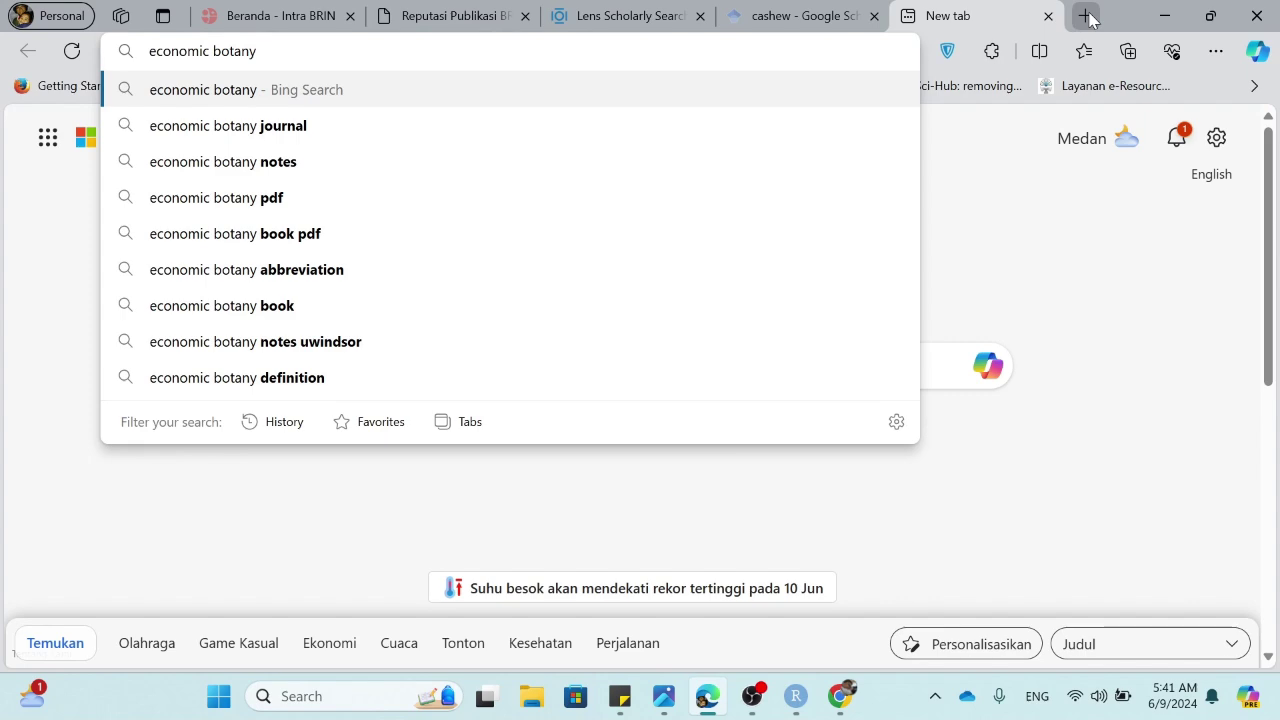
key(Return)
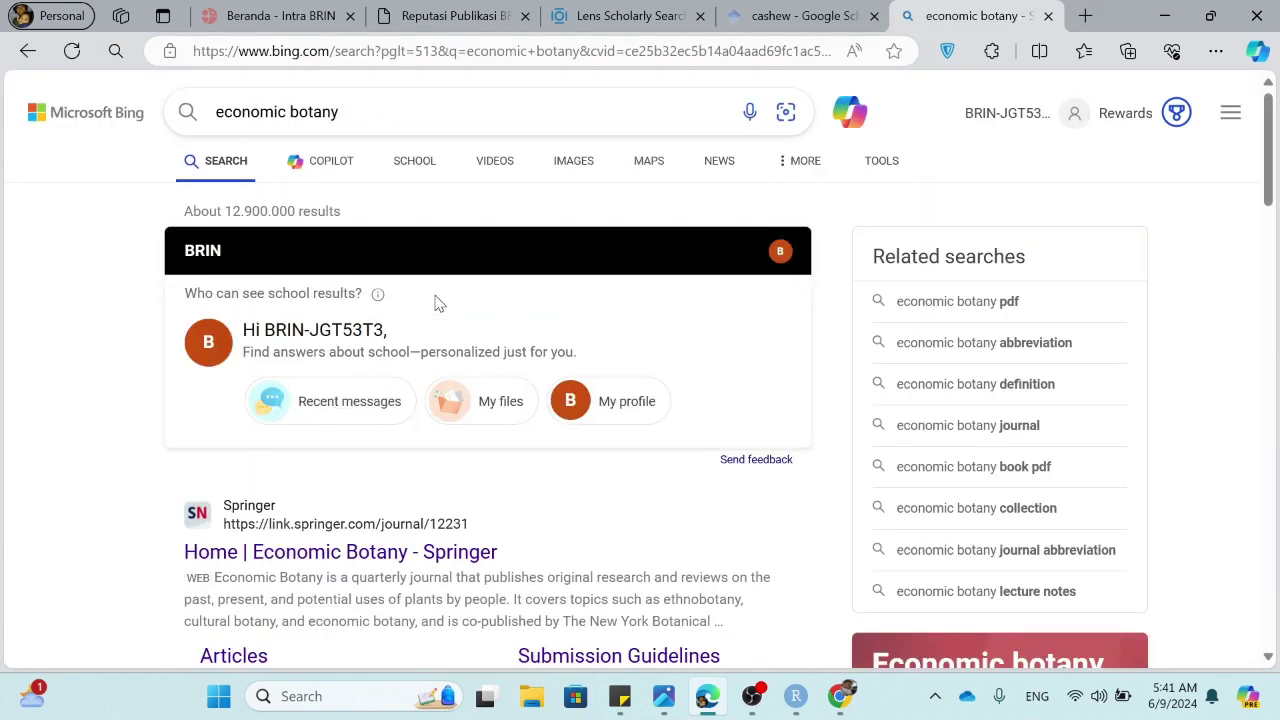
click(370, 567)
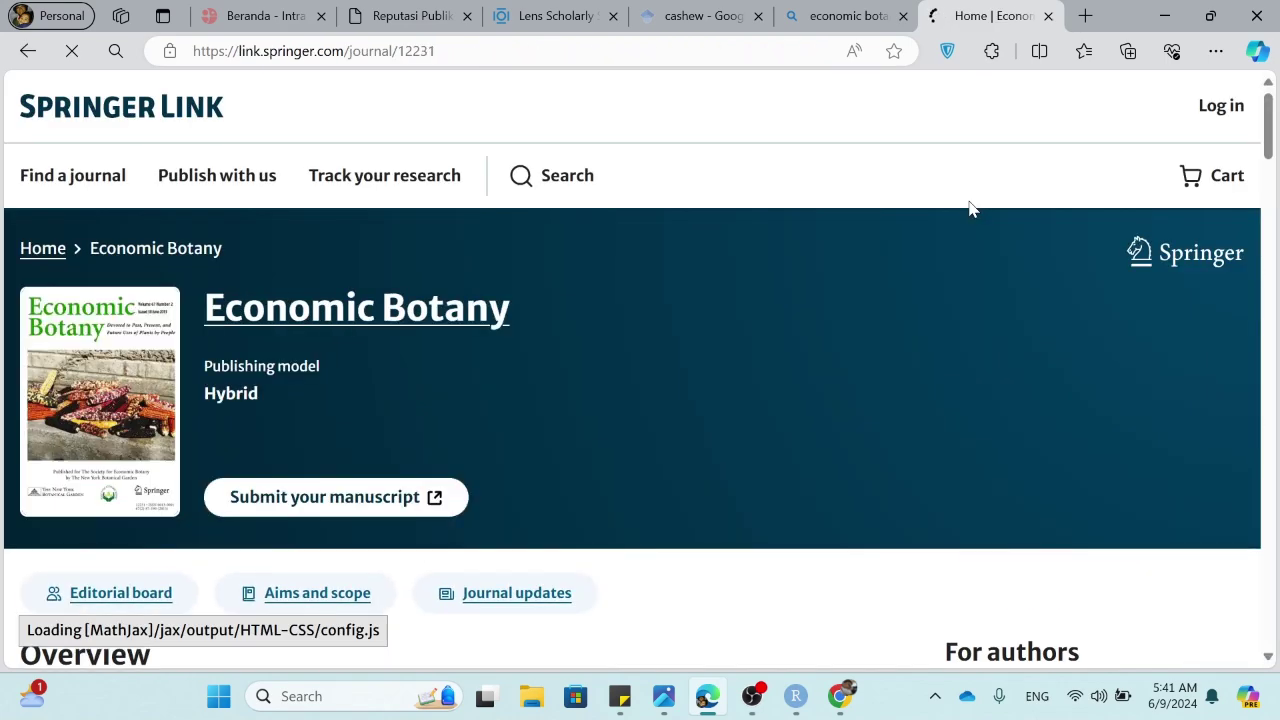
Read the Economic Botany overview, including the kinds of papers it does not publish and the author links
drag(1274, 137, 1274, 213)
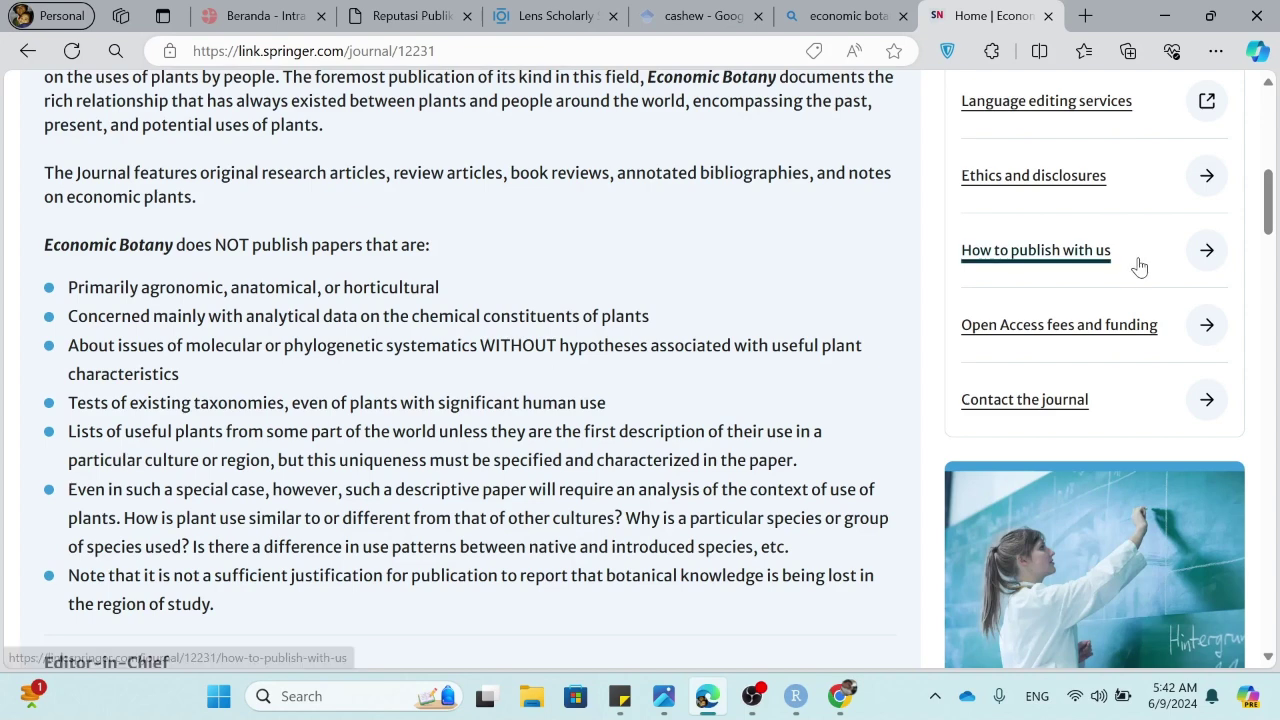
scroll(1272, 183, up, 1)
drag(1272, 183, 1272, 175)
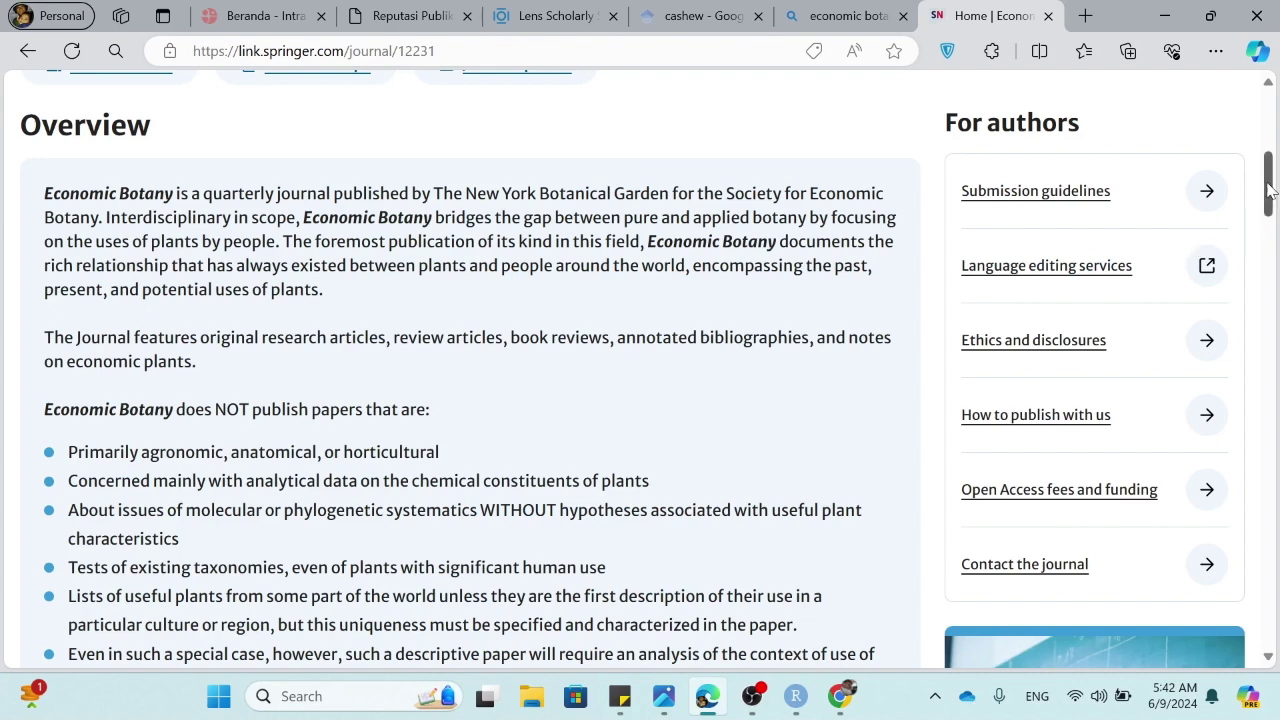
drag(1270, 190, 1234, 166)
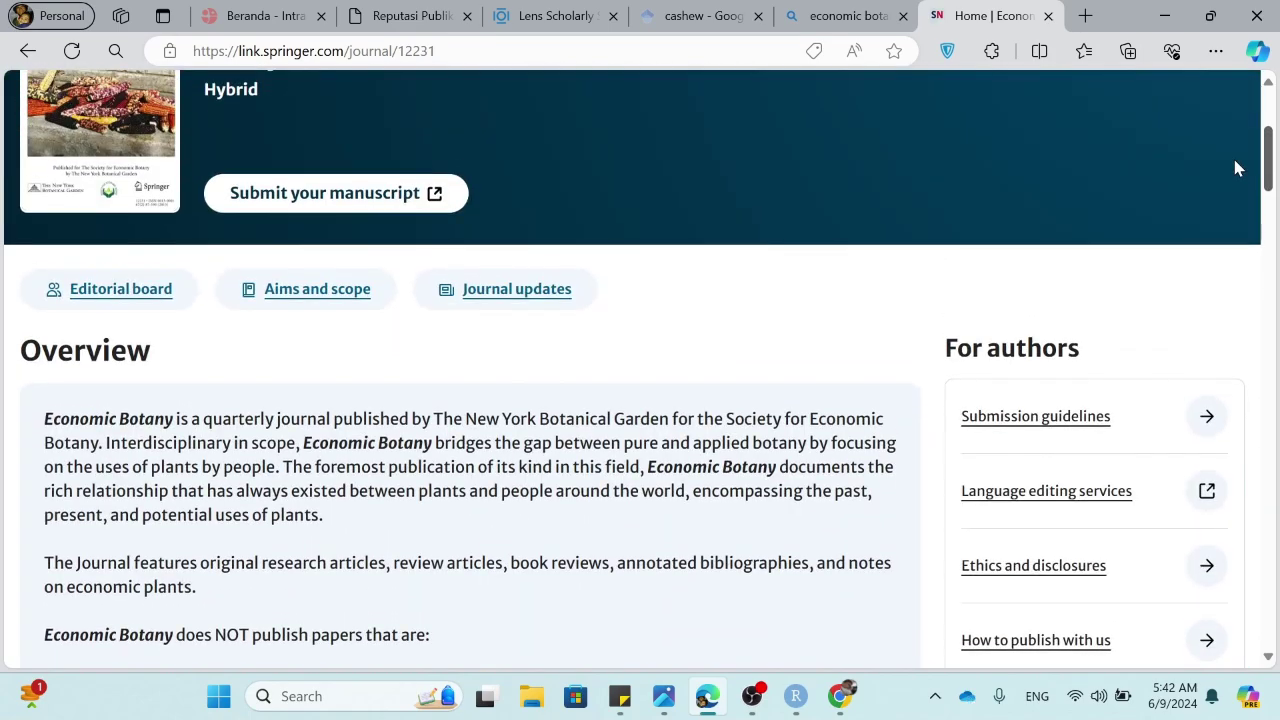
Open the Aims and scope page of Economic Botany and read which topics and article types it accepts
click(290, 291)
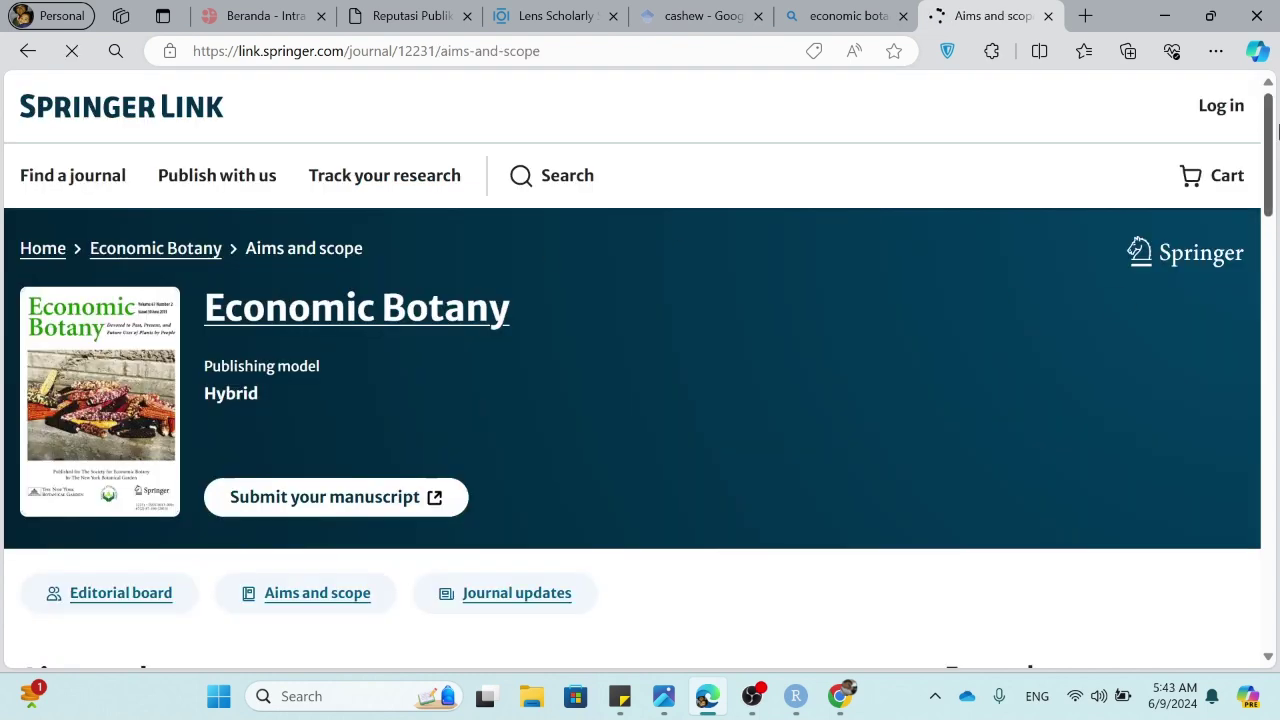
drag(1277, 120, 1277, 262)
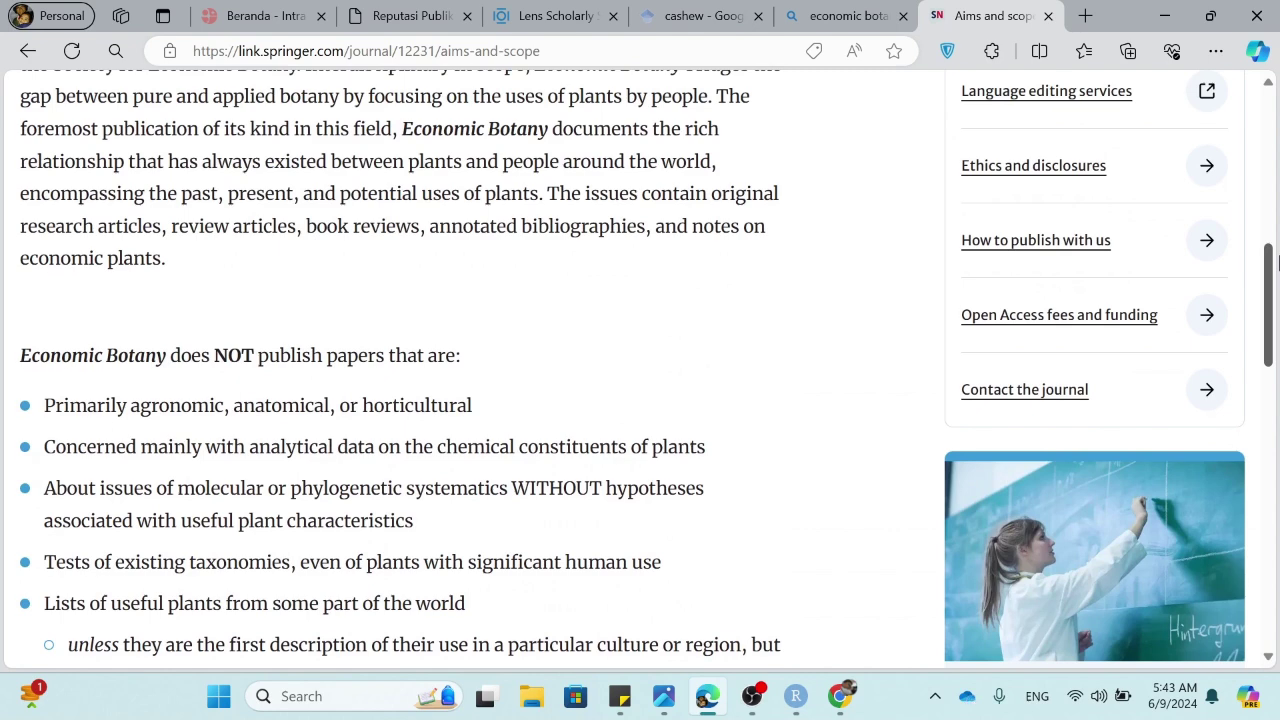
drag(1277, 262, 1277, 240)
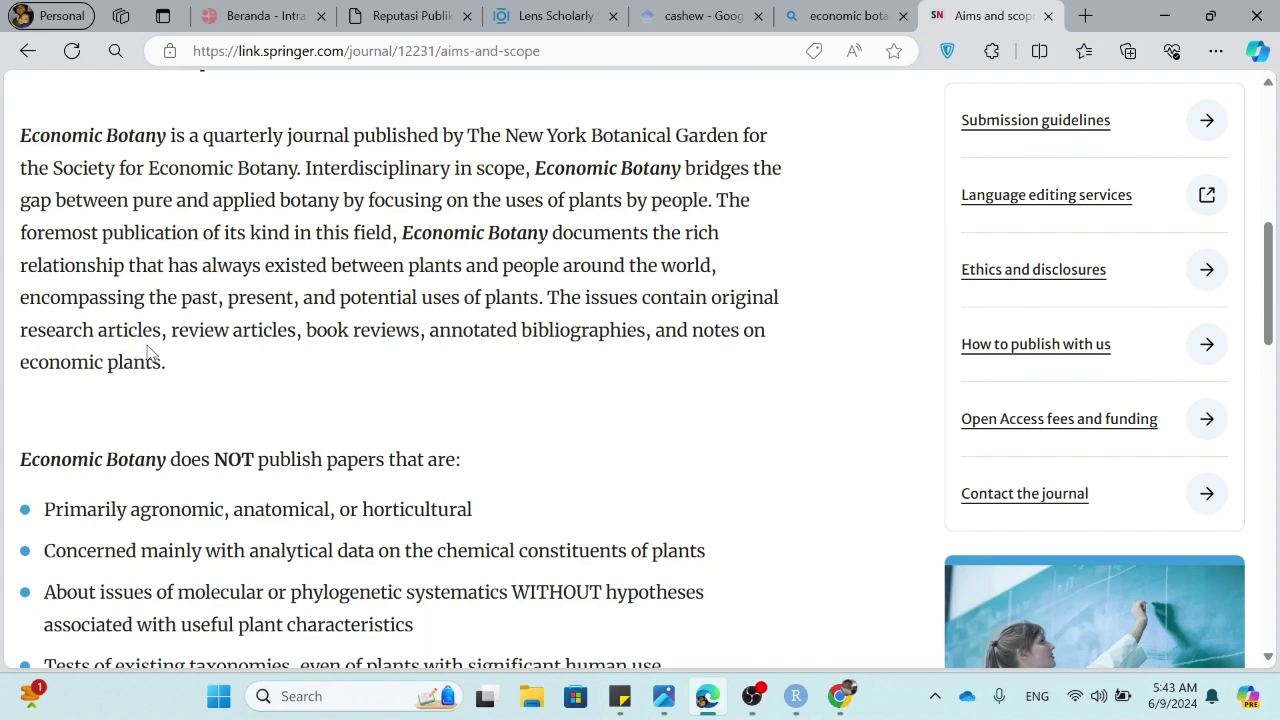
Check the research keywords in the sticky note against the journal's scope and return to the Springer page in Edge
click(620, 700)
click(666, 603)
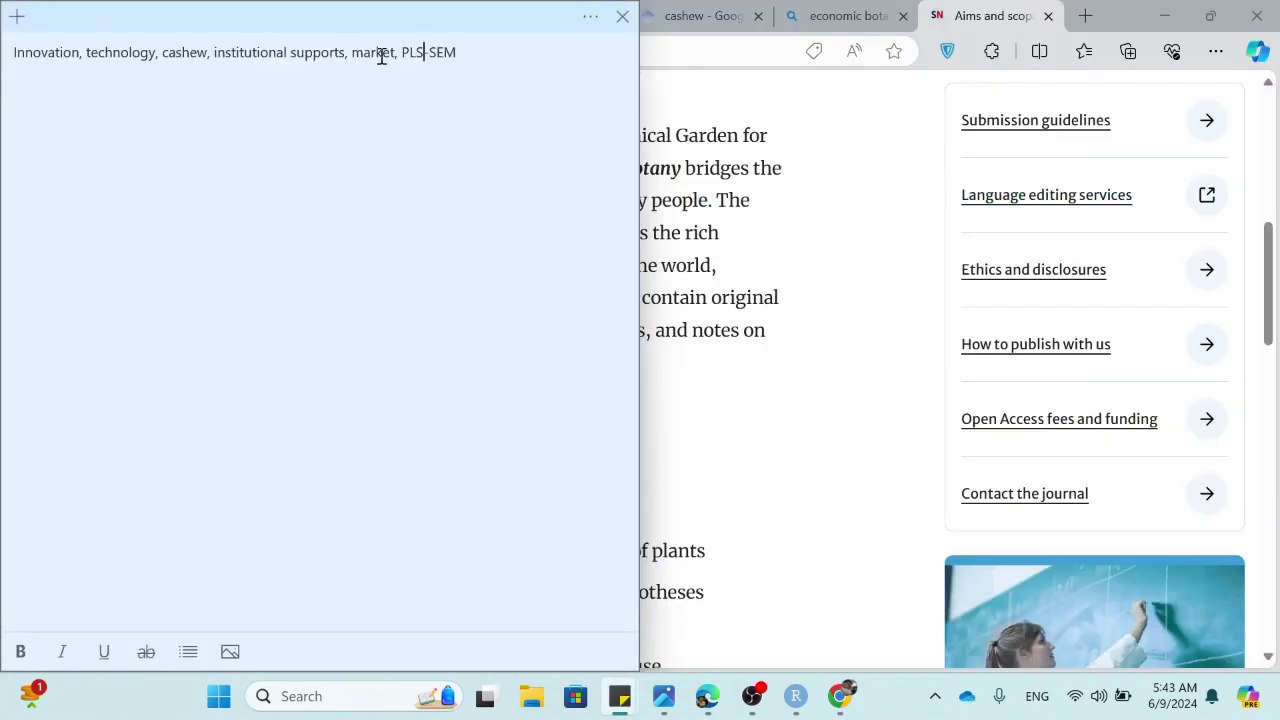
click(1013, 16)
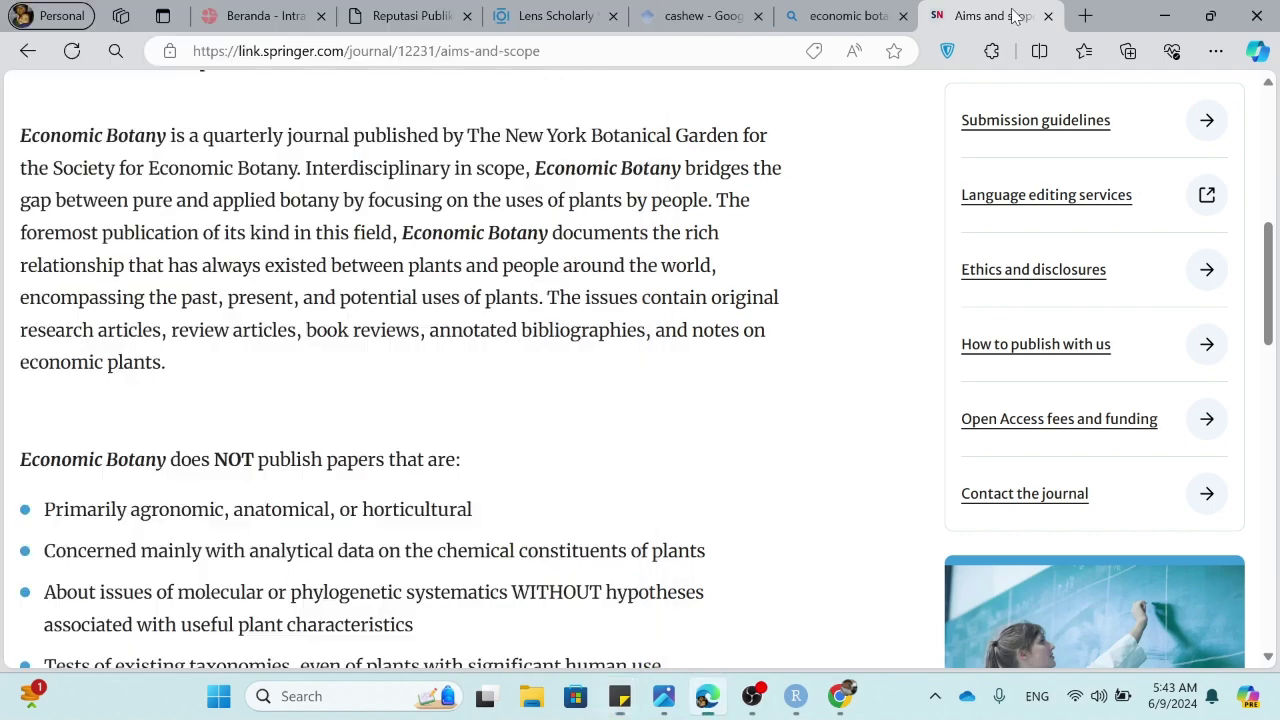
Return to the BRIN reputation page, place it beside the bibliometrix source plot, and select the Economic Botany keyword in the search form
click(851, 18)
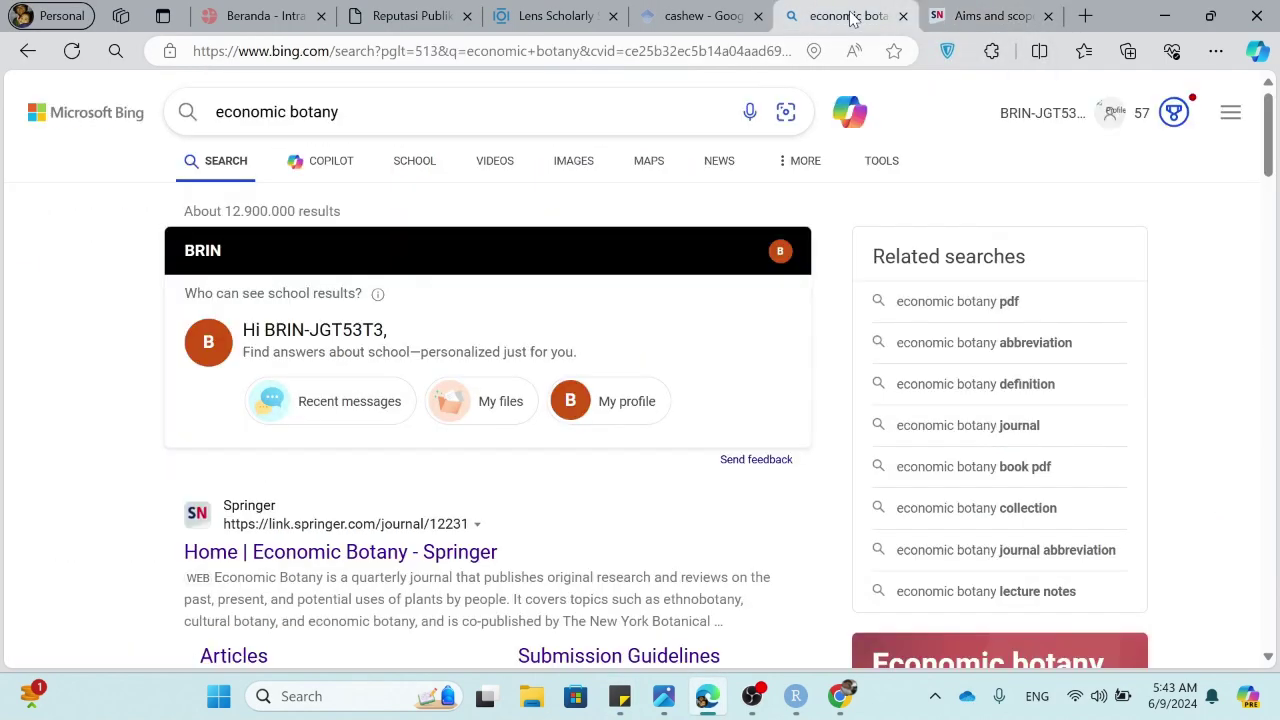
click(796, 706)
click(796, 706)
click(845, 704)
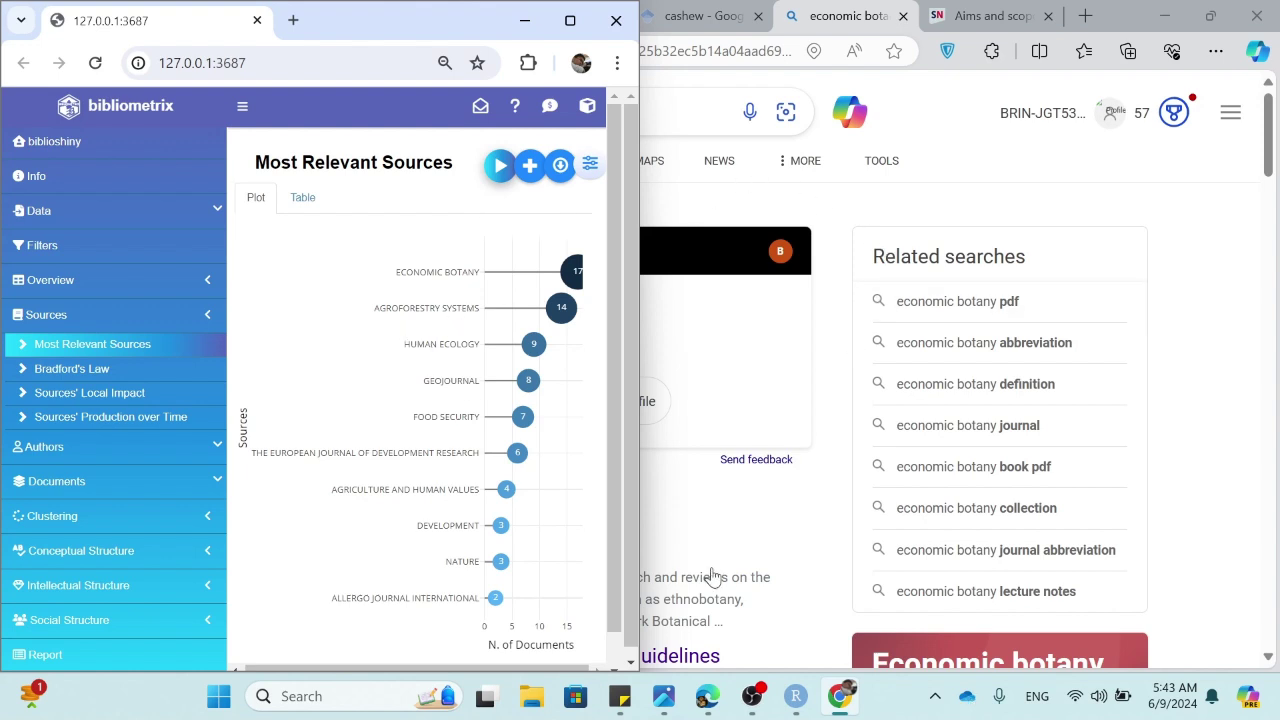
click(710, 698)
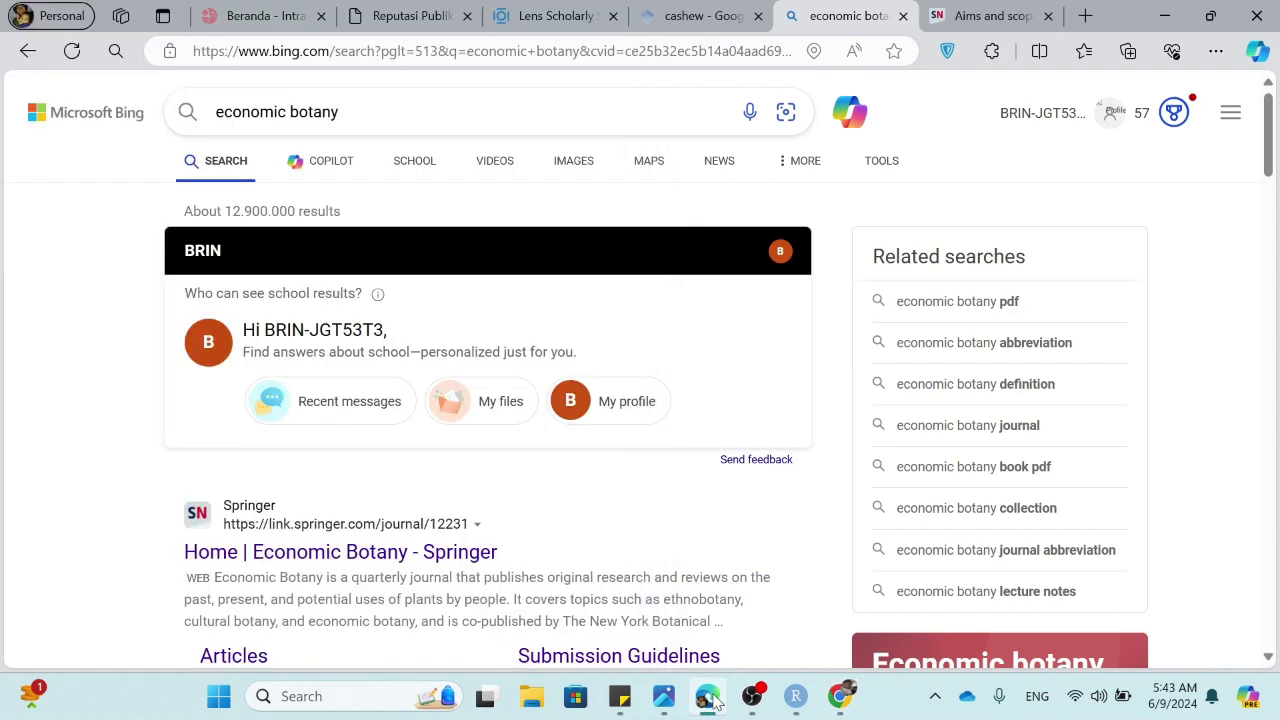
click(408, 17)
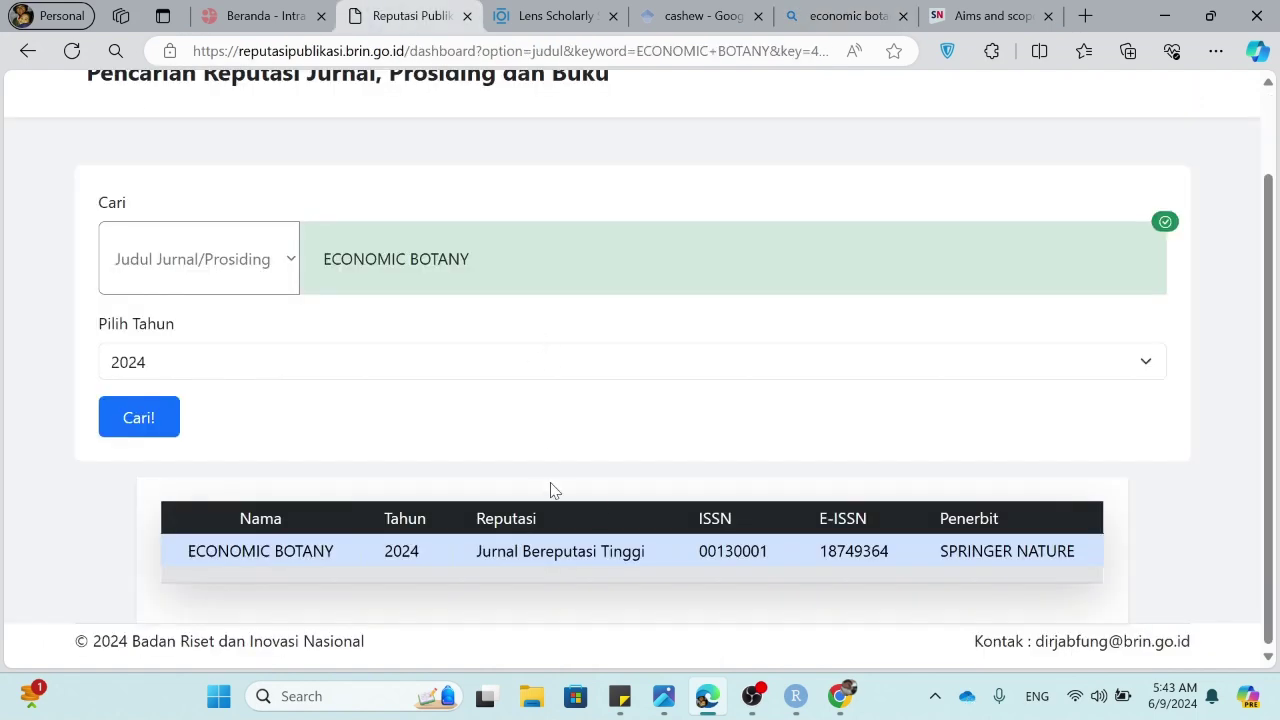
key(super+Right)
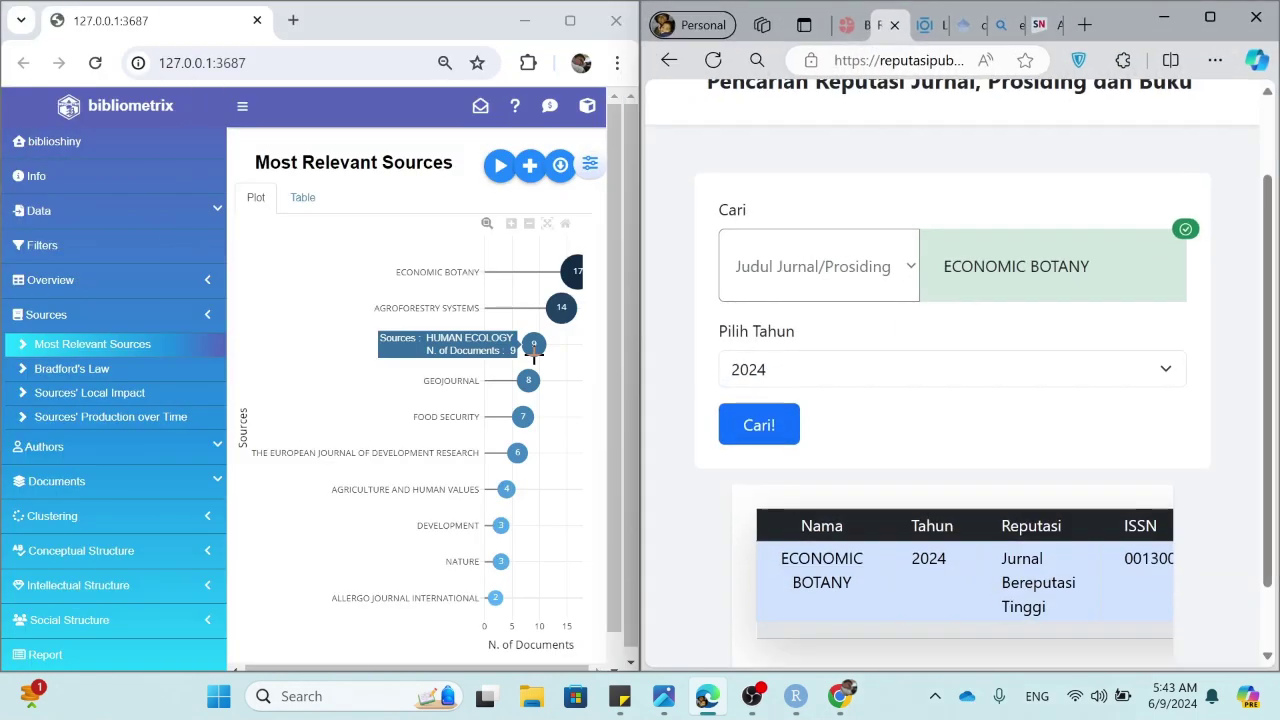
triple_click(1096, 267)
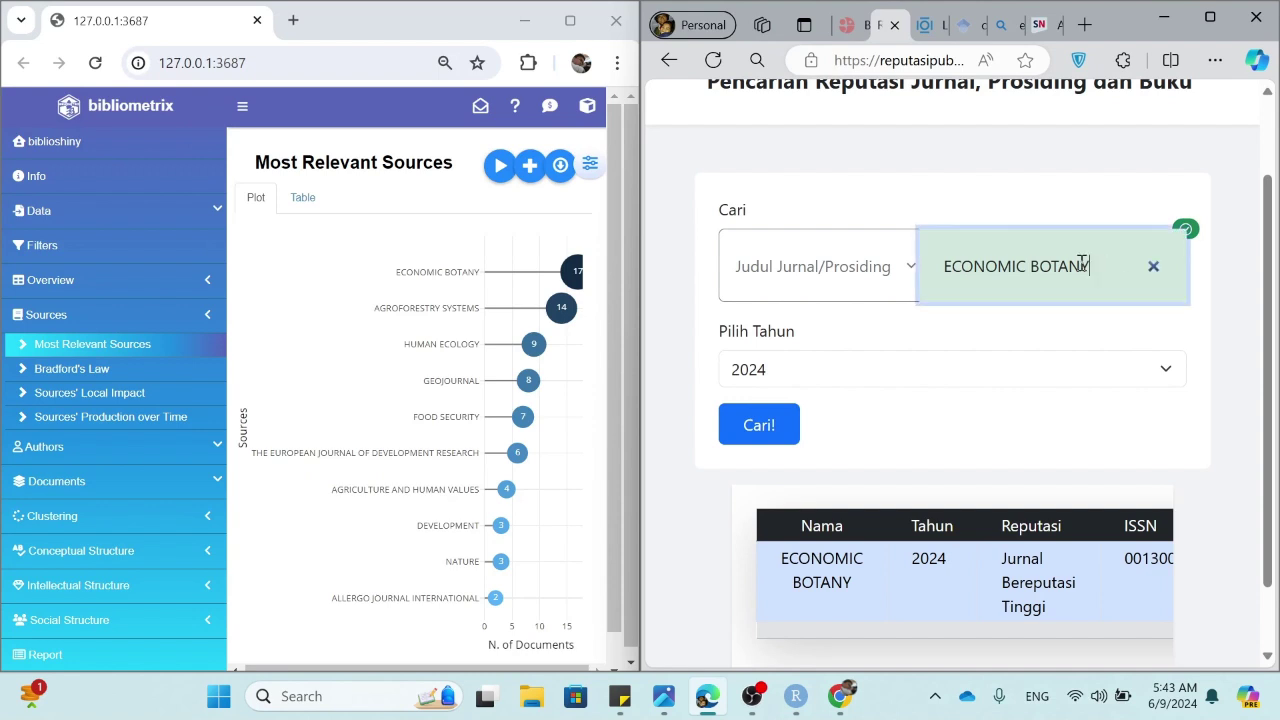
text(egr)
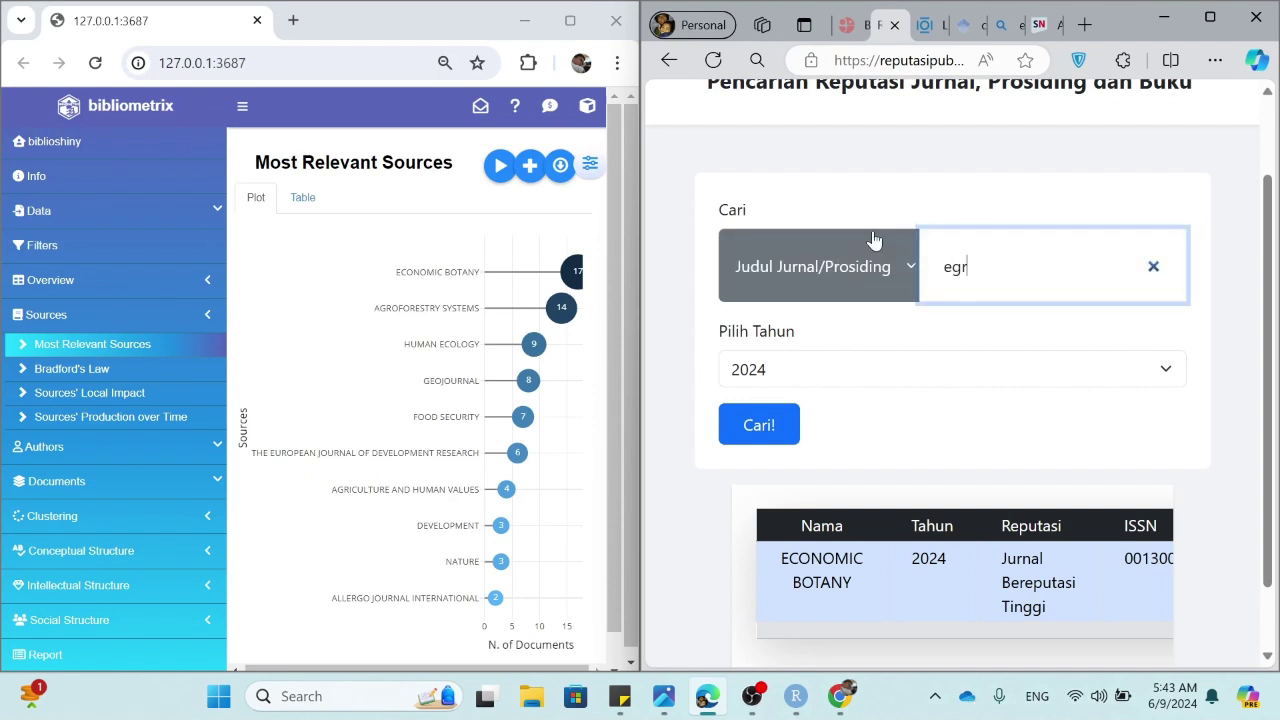
text(ofo)
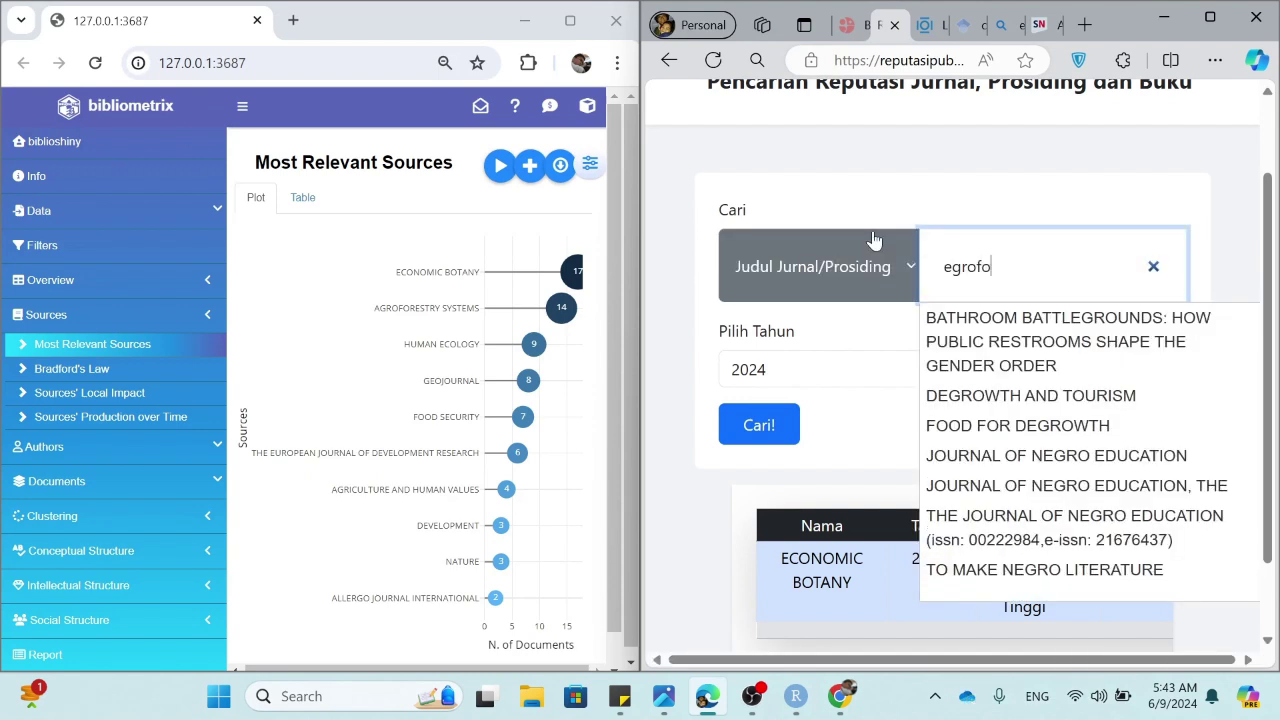
text(restry)
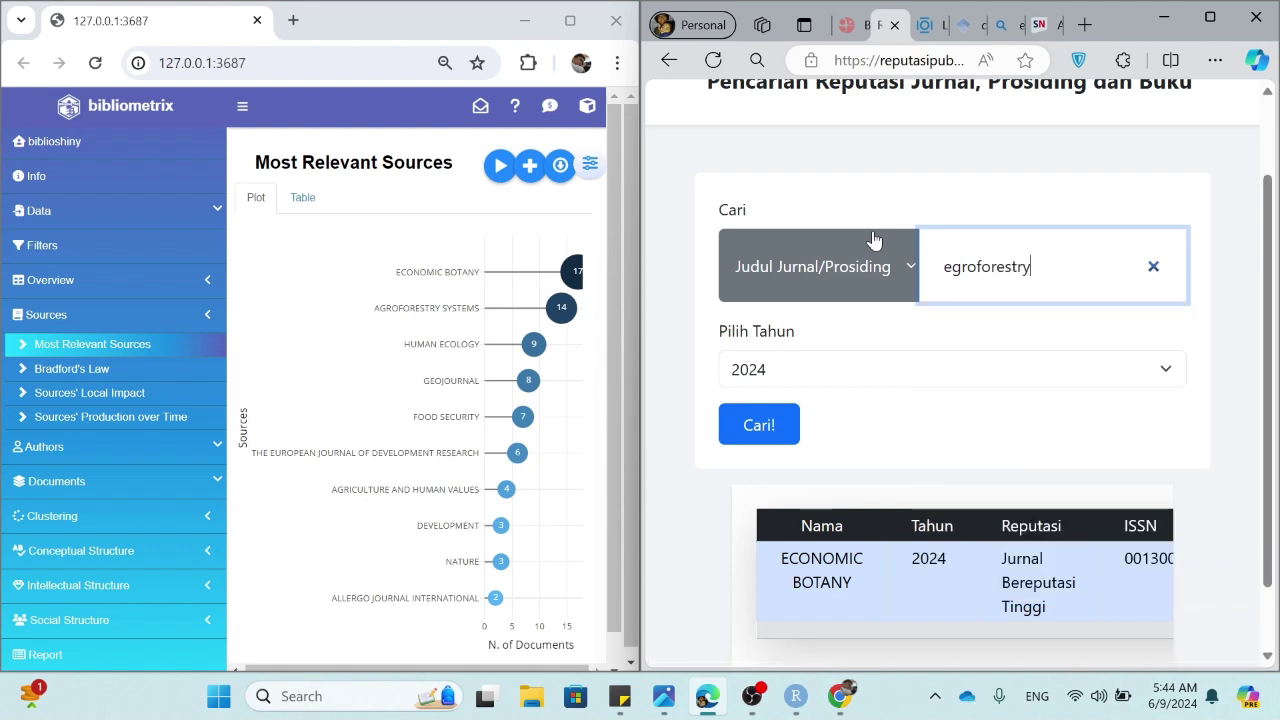
key(BackSpace)
key(BackSpace)
key(BackSpace)
key(BackSpace)
key(BackSpace)
key(BackSpace)
key(BackSpace)
key(BackSpace)
key(BackSpace)
key(BackSpace)
key(BackSpace)
key(BackSpace)
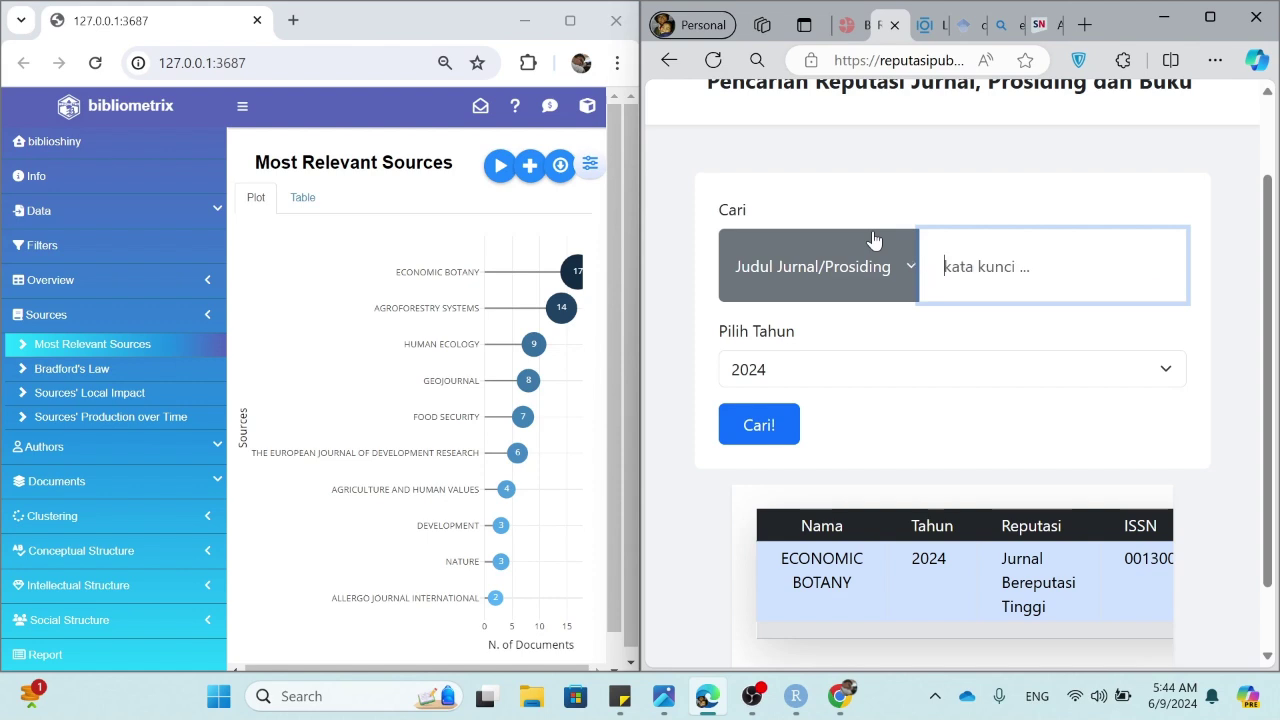
Search the BRIN reputation database for the journal Agroforestry Systems for 2024 and examine its reputation entry
text(agroforestr)
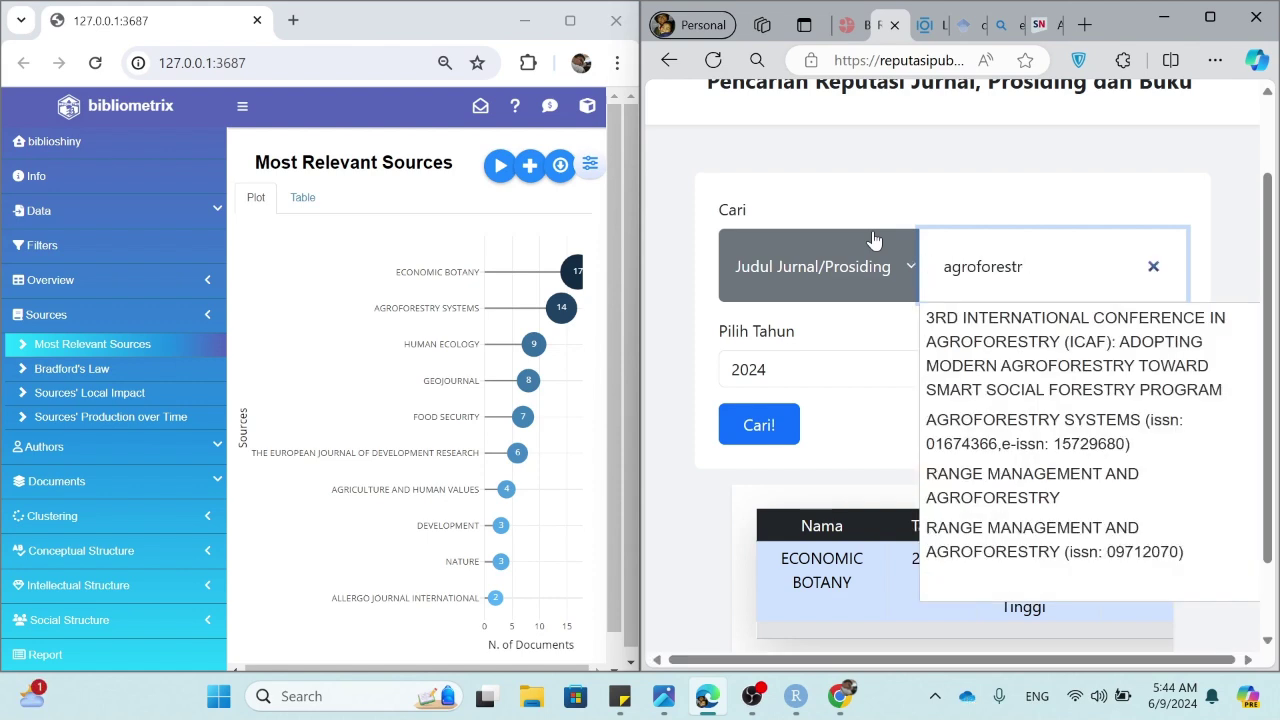
text(y systems)
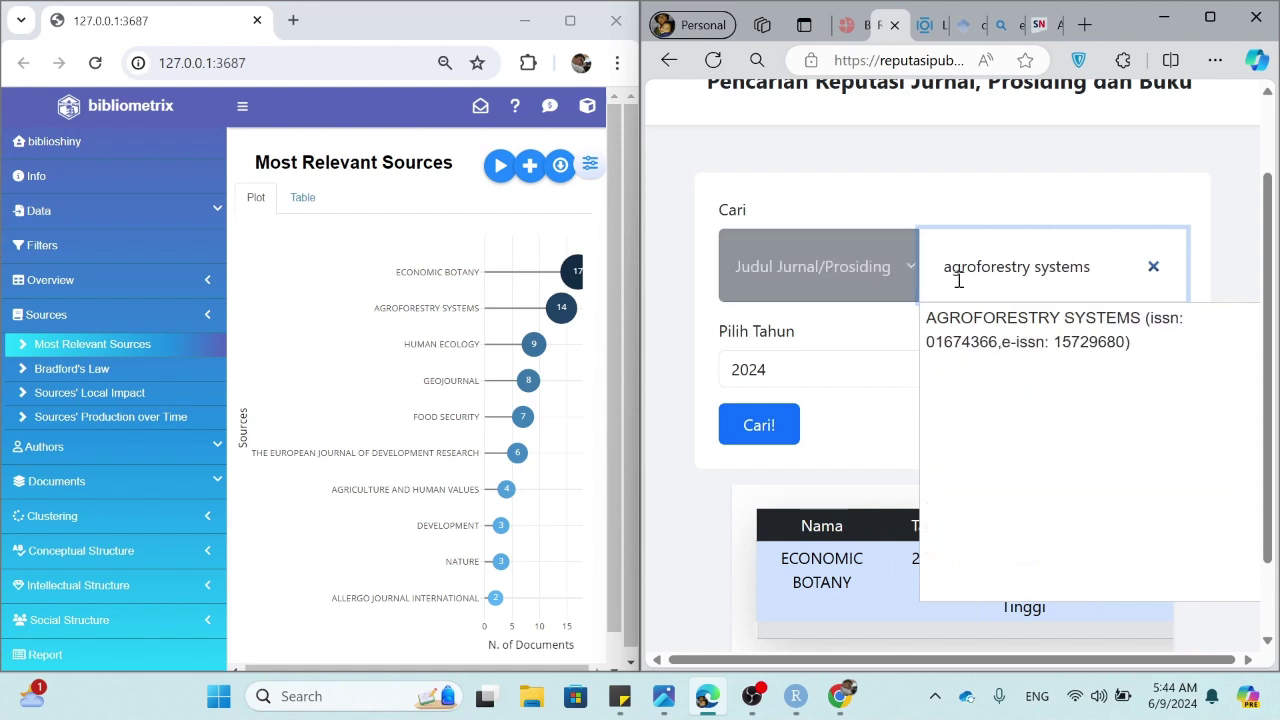
click(995, 343)
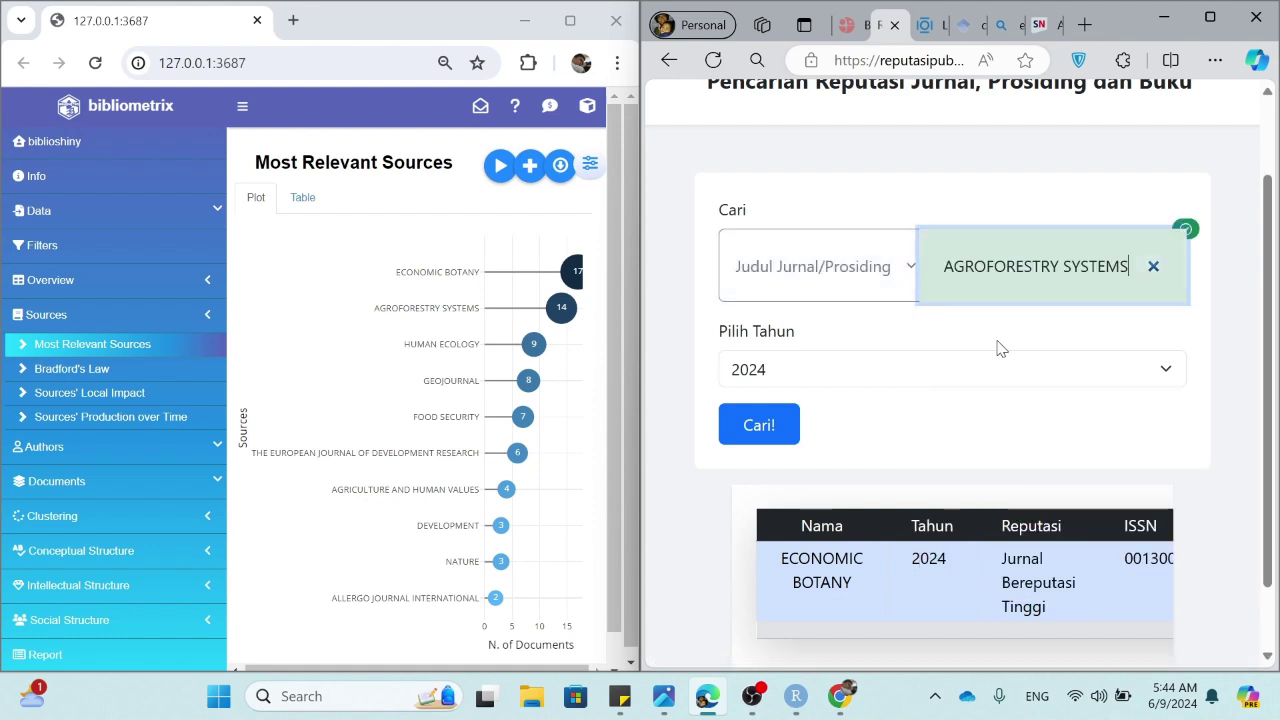
click(775, 424)
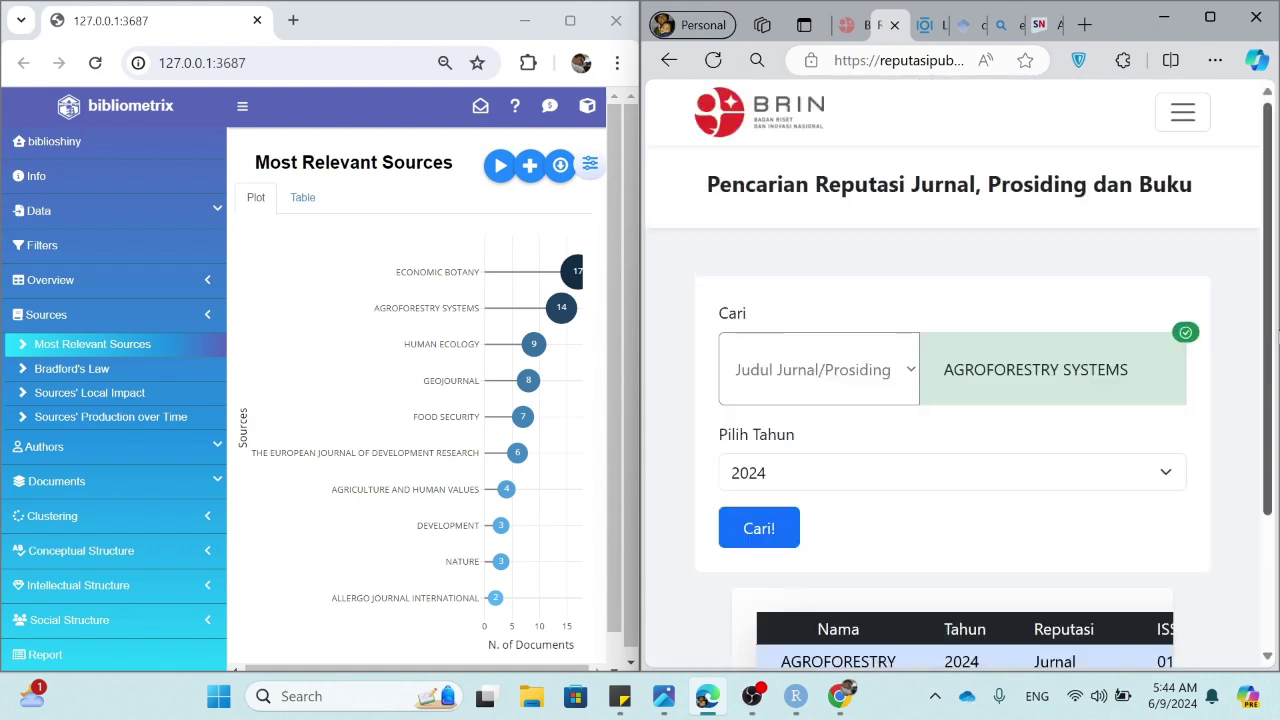
drag(1277, 325, 1275, 400)
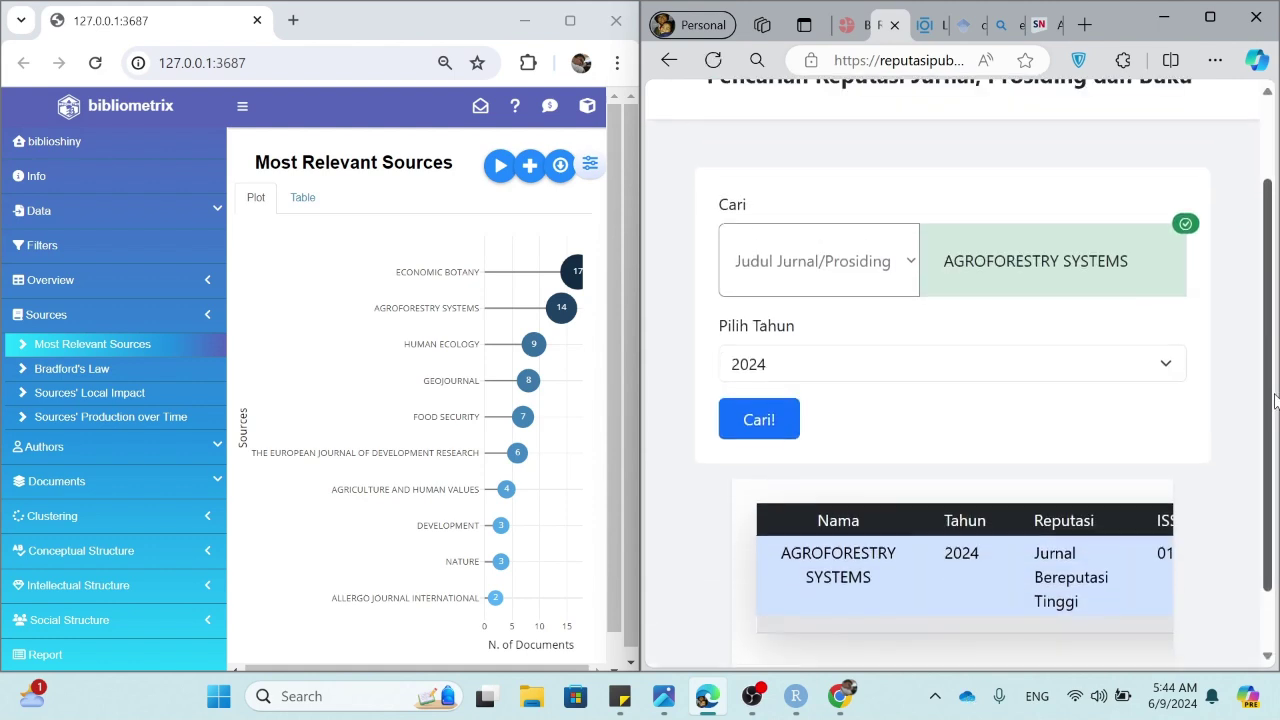
Search the BRIN reputation database for the journal Human Ecology (ISSN 03007839) for 2024 and examine its reputation entry
drag(1132, 262, 886, 249)
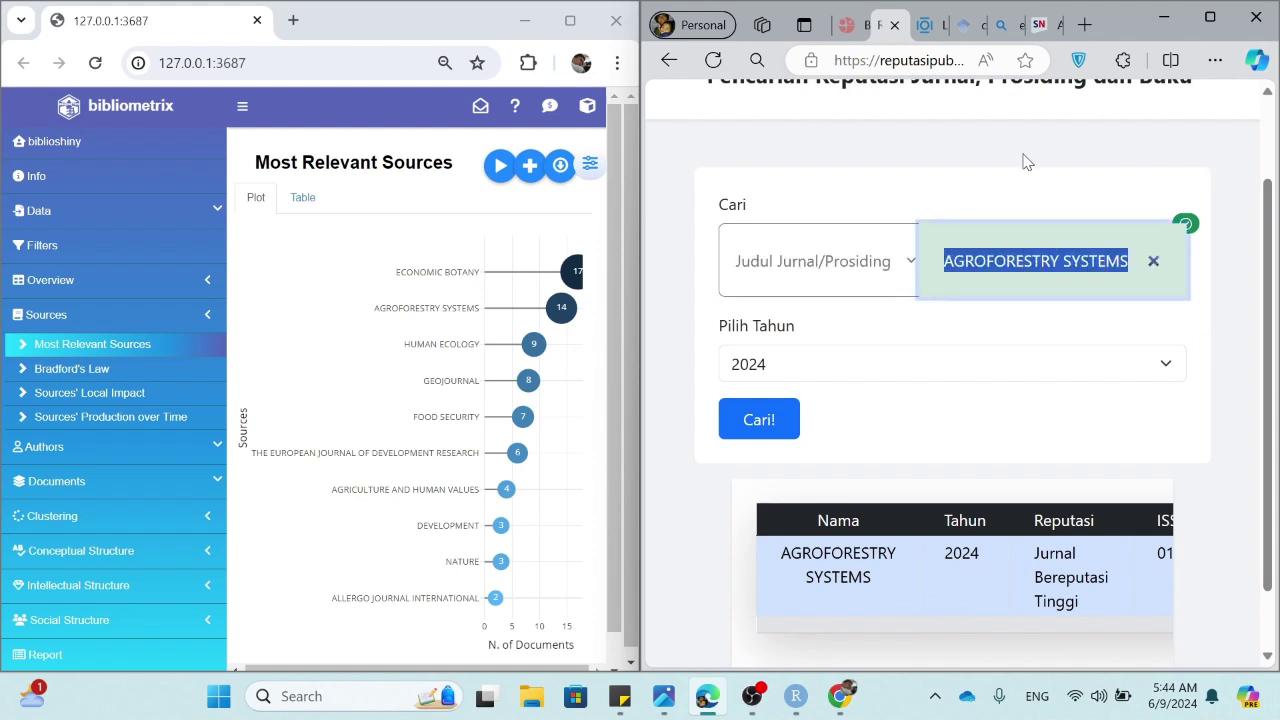
text(H)
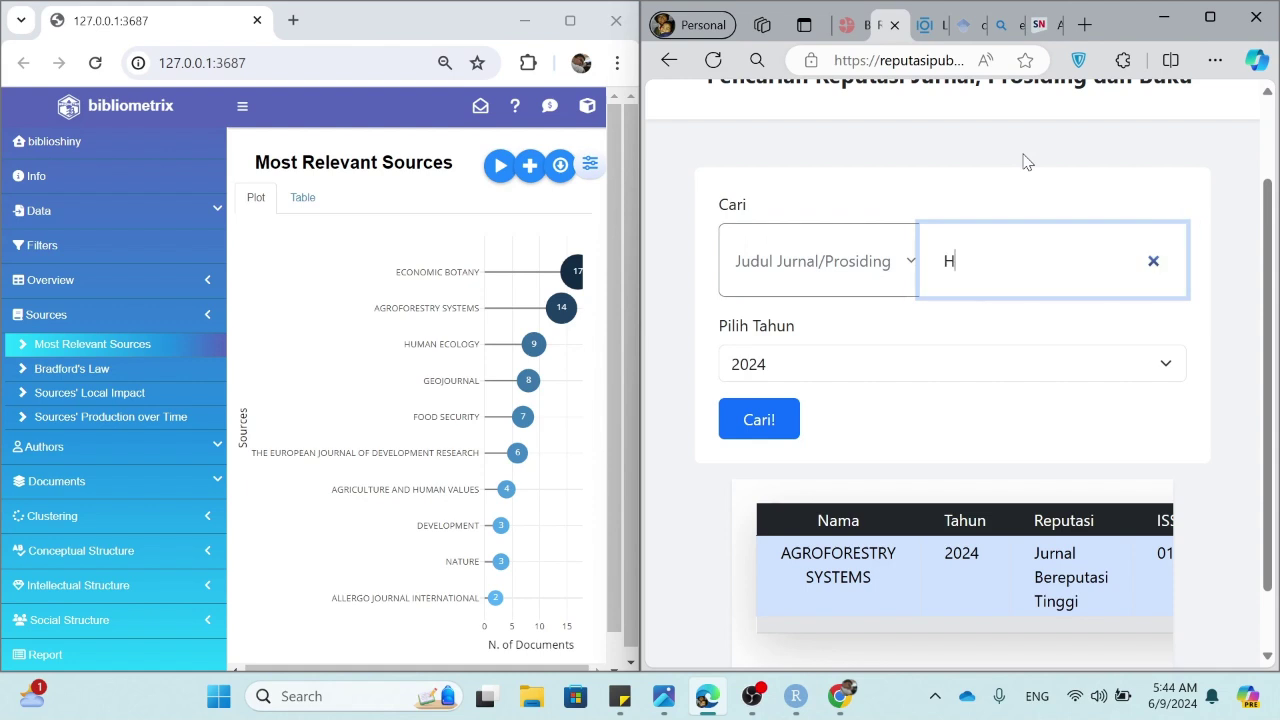
text(uman ecology)
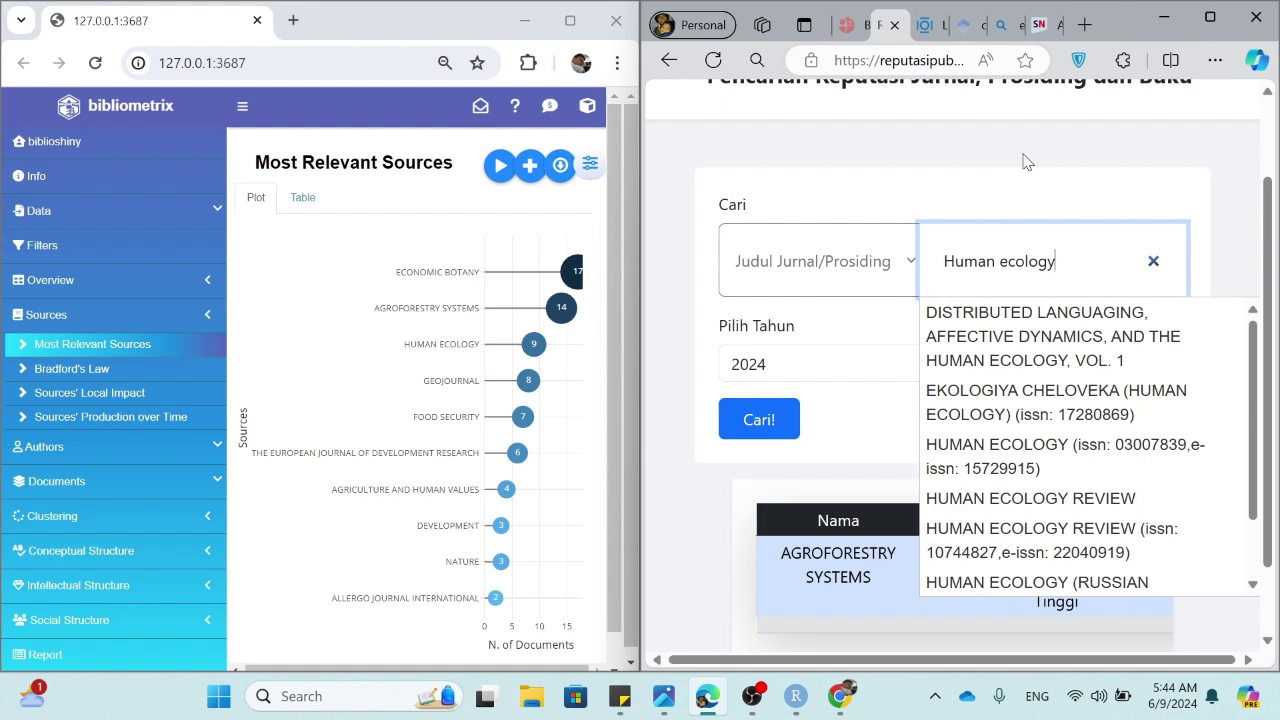
click(1148, 466)
click(759, 418)
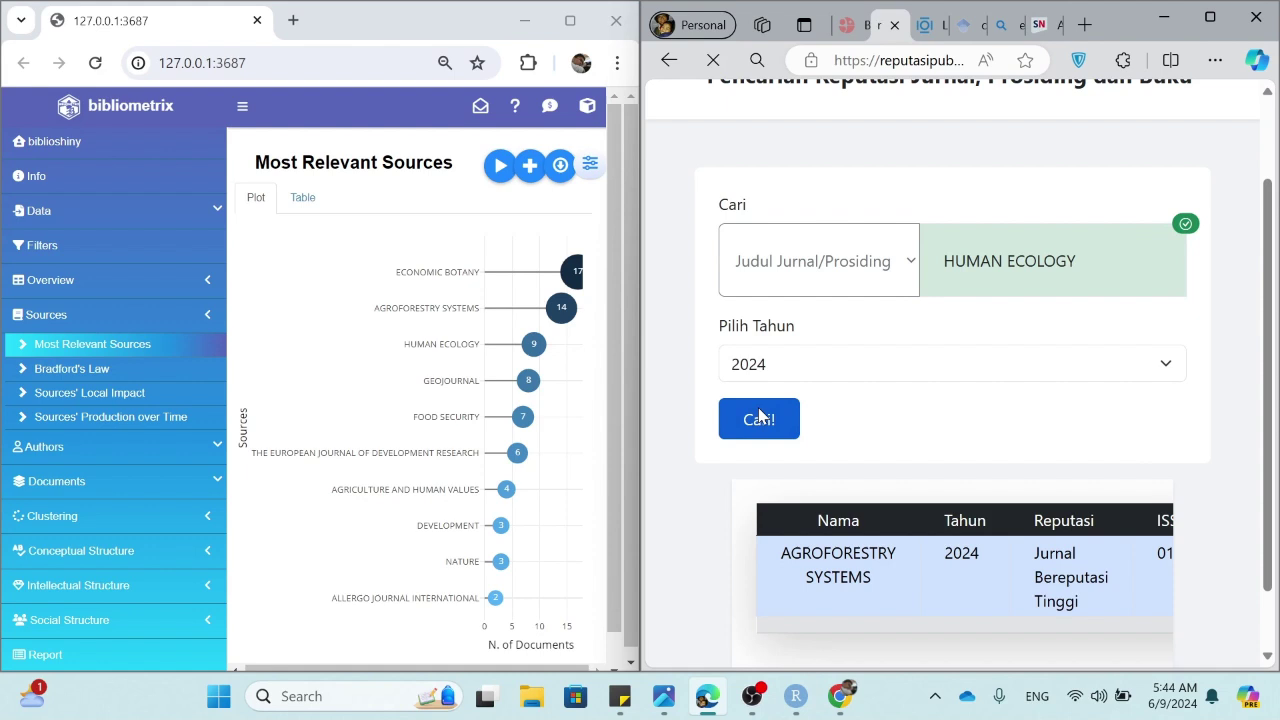
scroll(1258, 450, down, 2)
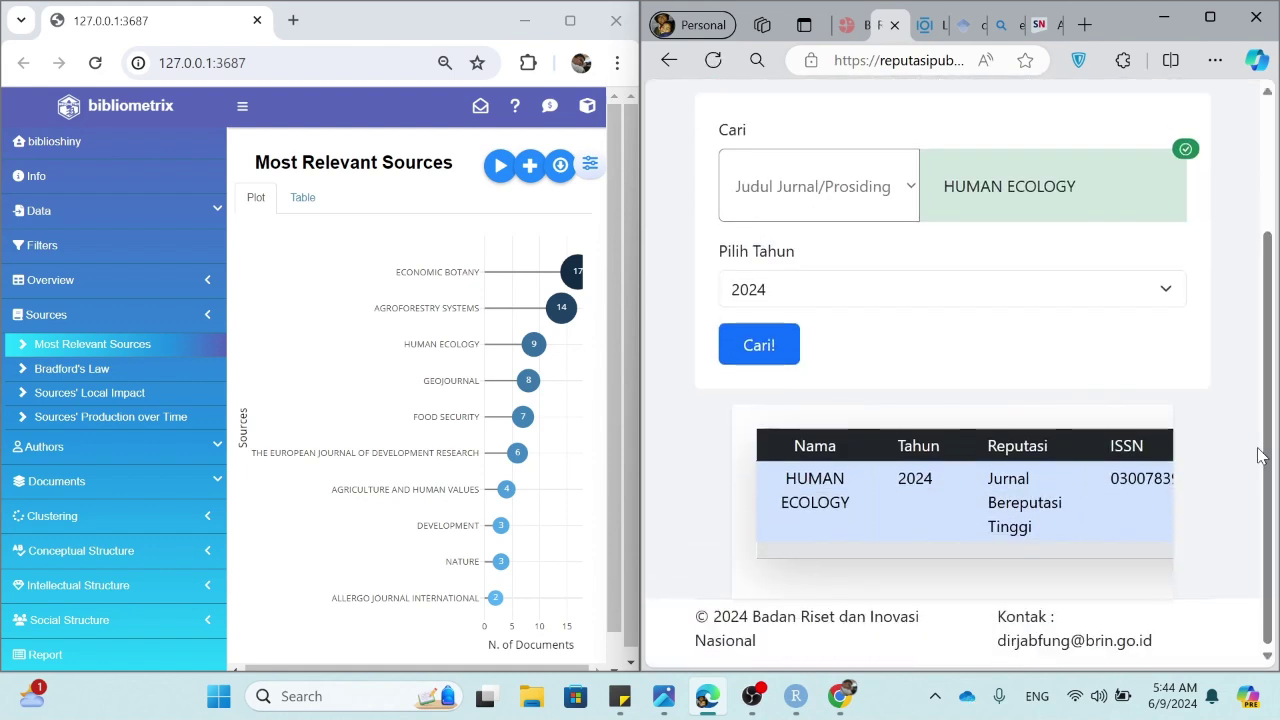
Search the BRIN reputation database for the journal GeoJournal (ISSN 03432521) for 2024 and examine its reputation entry
drag(1080, 183, 895, 187)
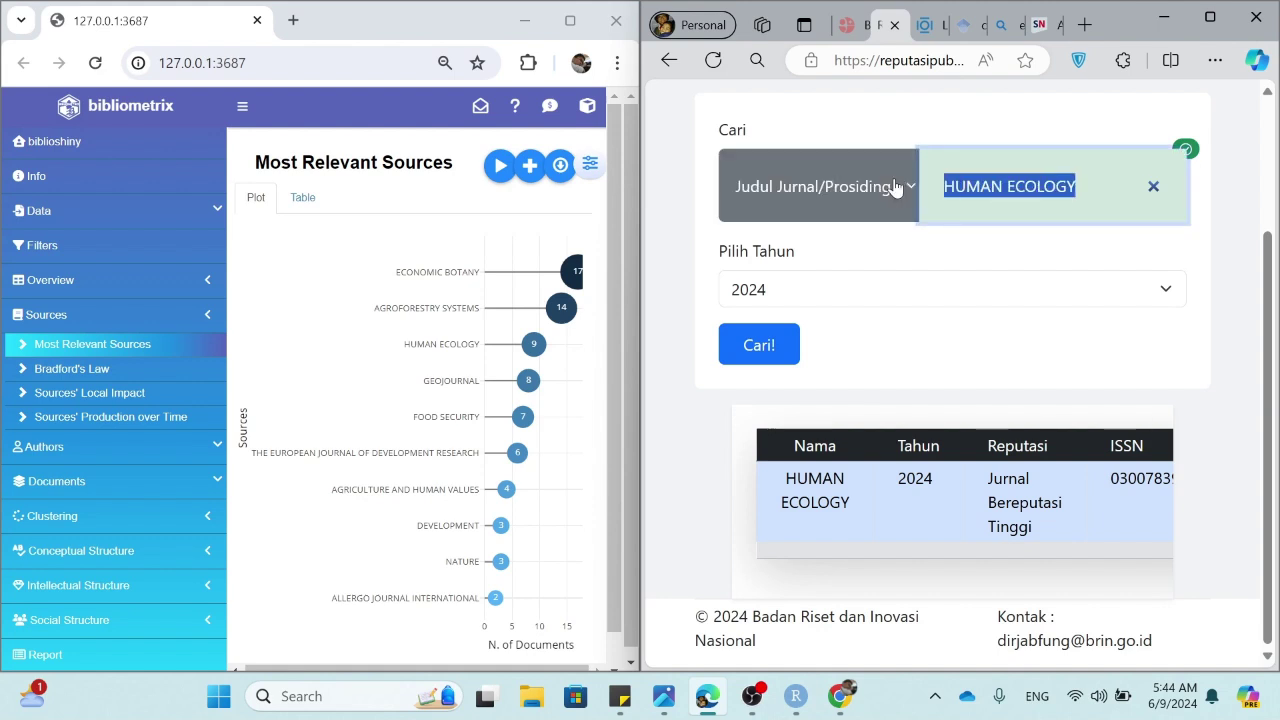
text(geoj)
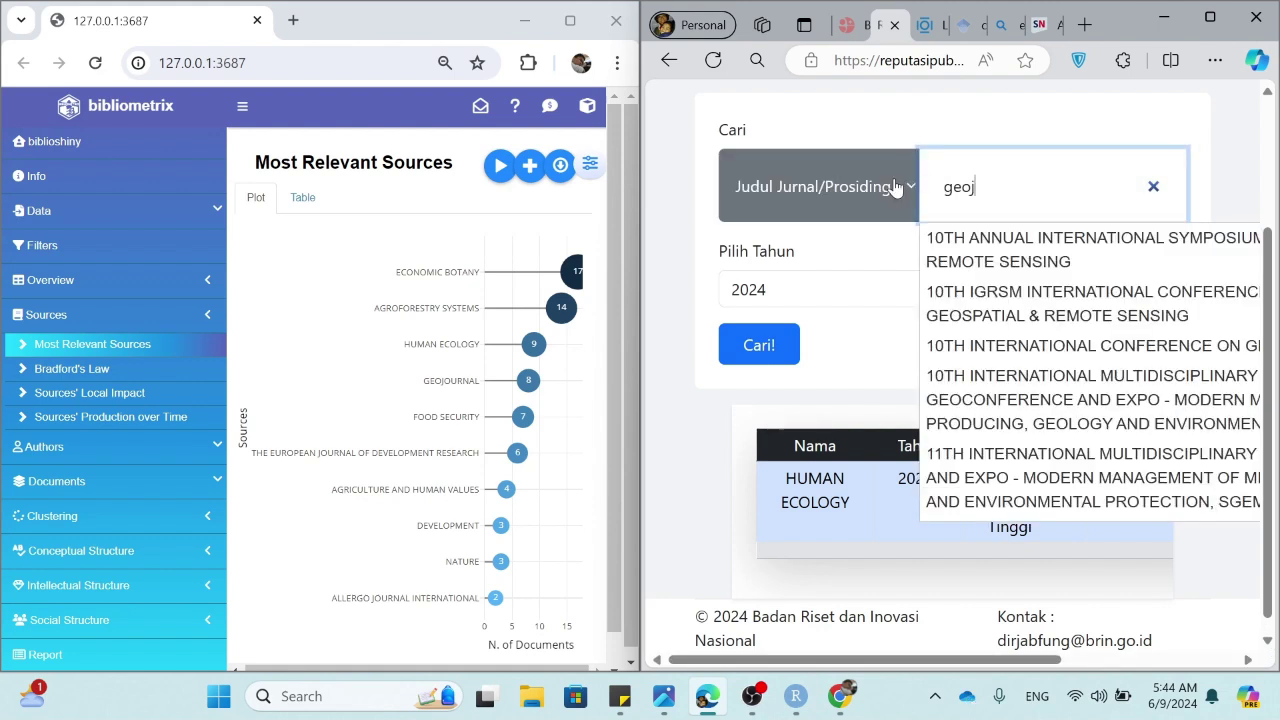
text(ournal)
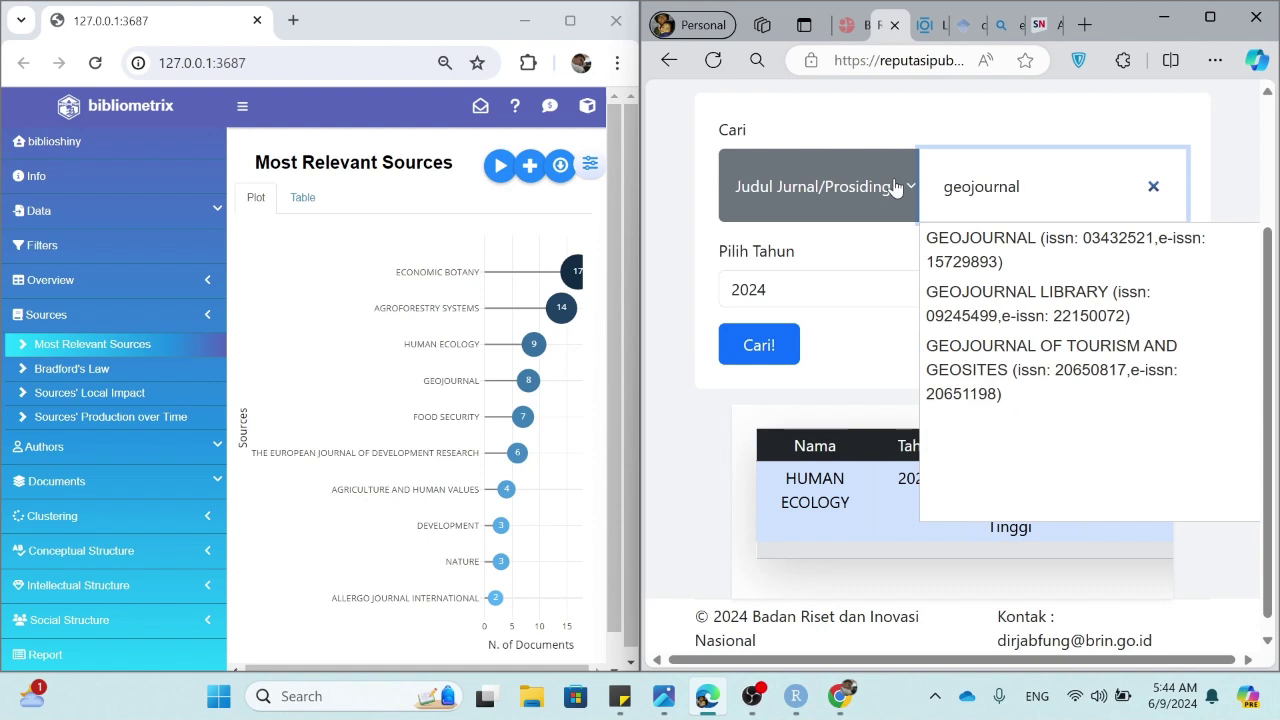
click(972, 250)
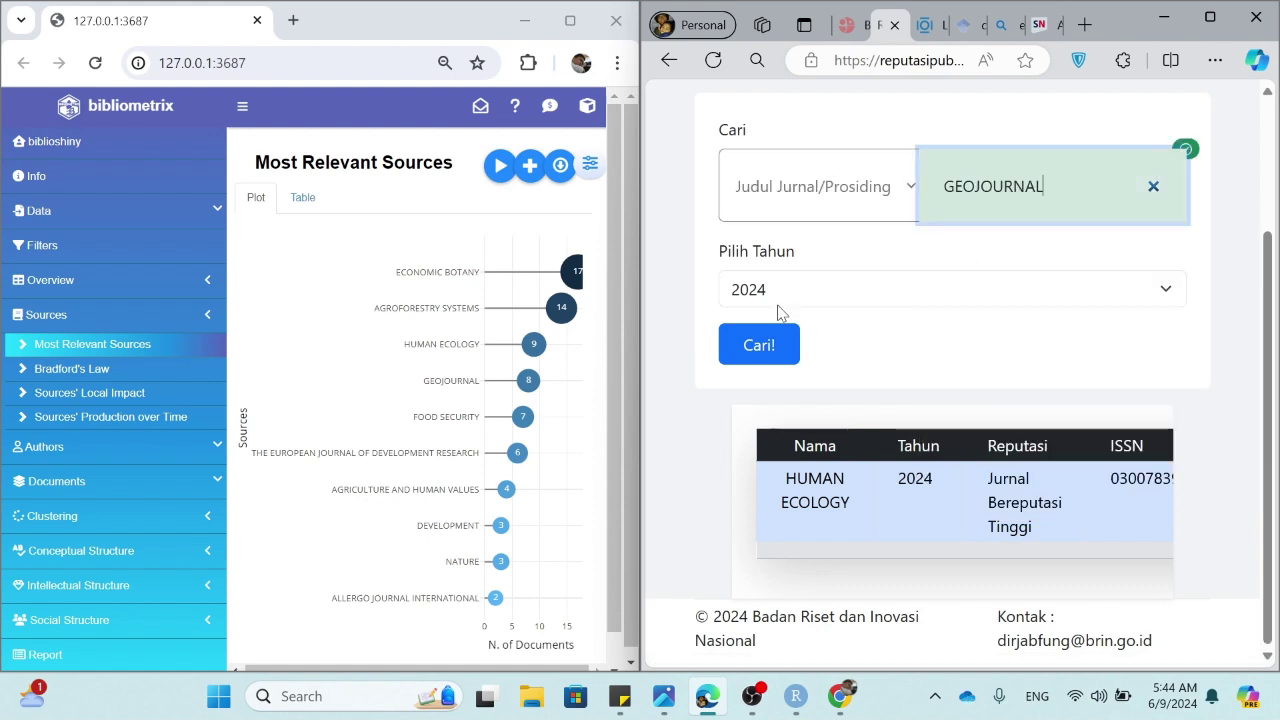
click(736, 352)
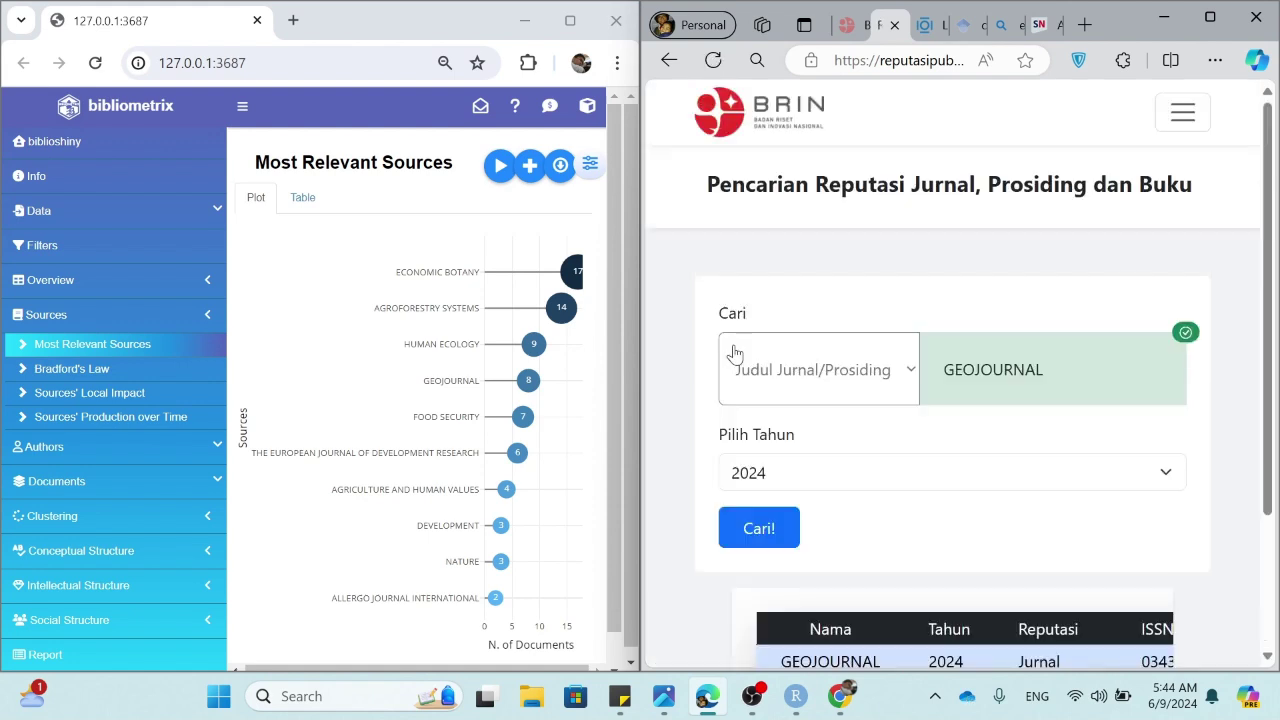
drag(1271, 294, 1278, 385)
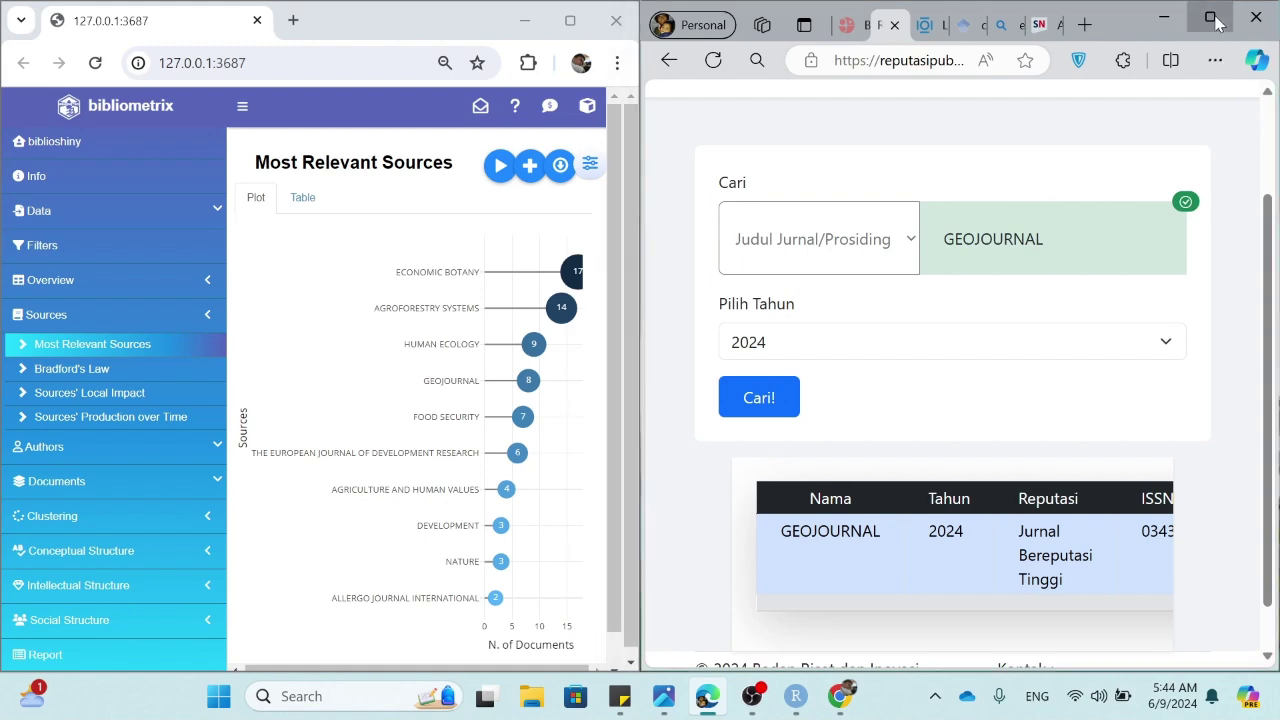
Maximize the browser window, search the web for "human ecology journal" in a new tab, and open the journal's Springer home page
click(1210, 17)
click(1085, 15)
text(h)
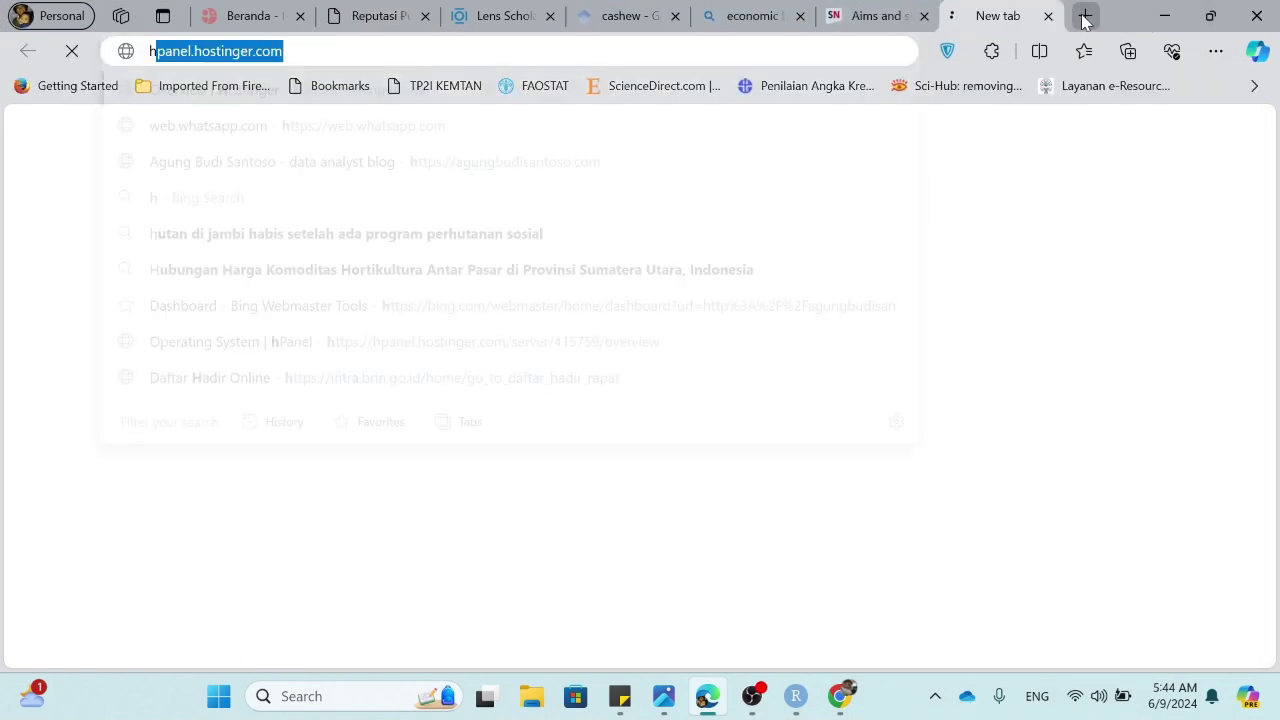
text(uman ecolog)
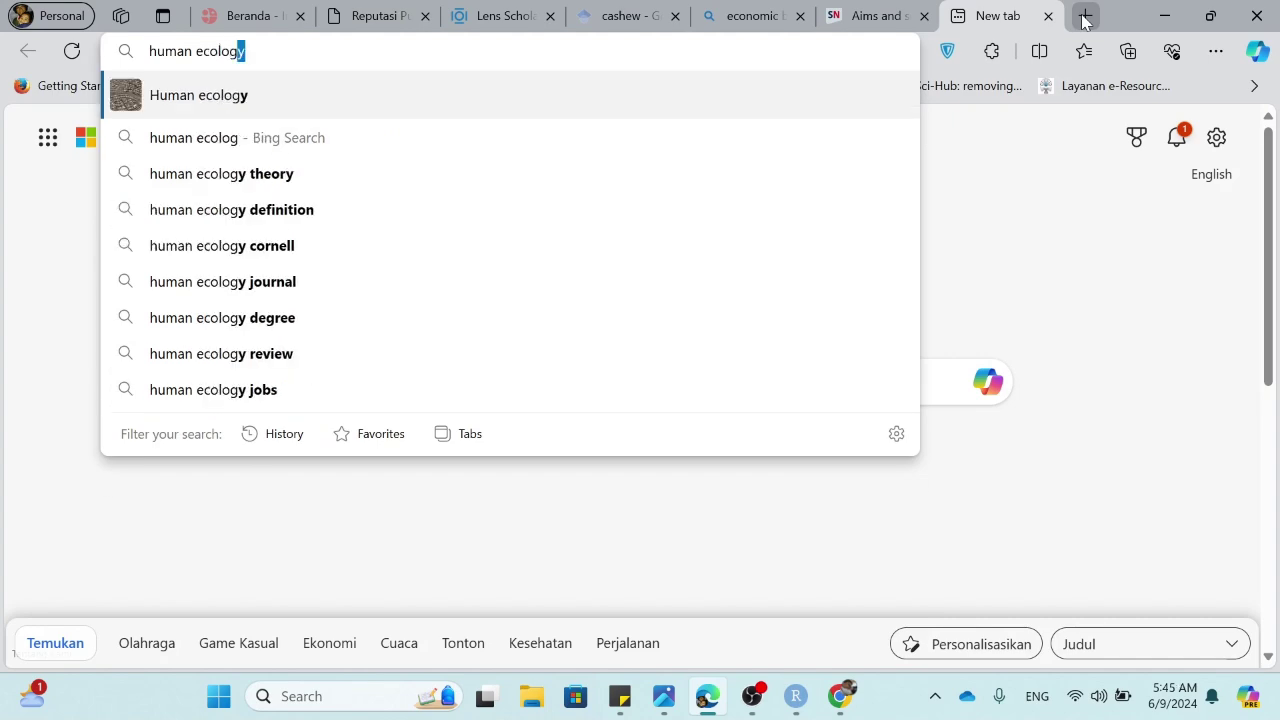
text(y journal)
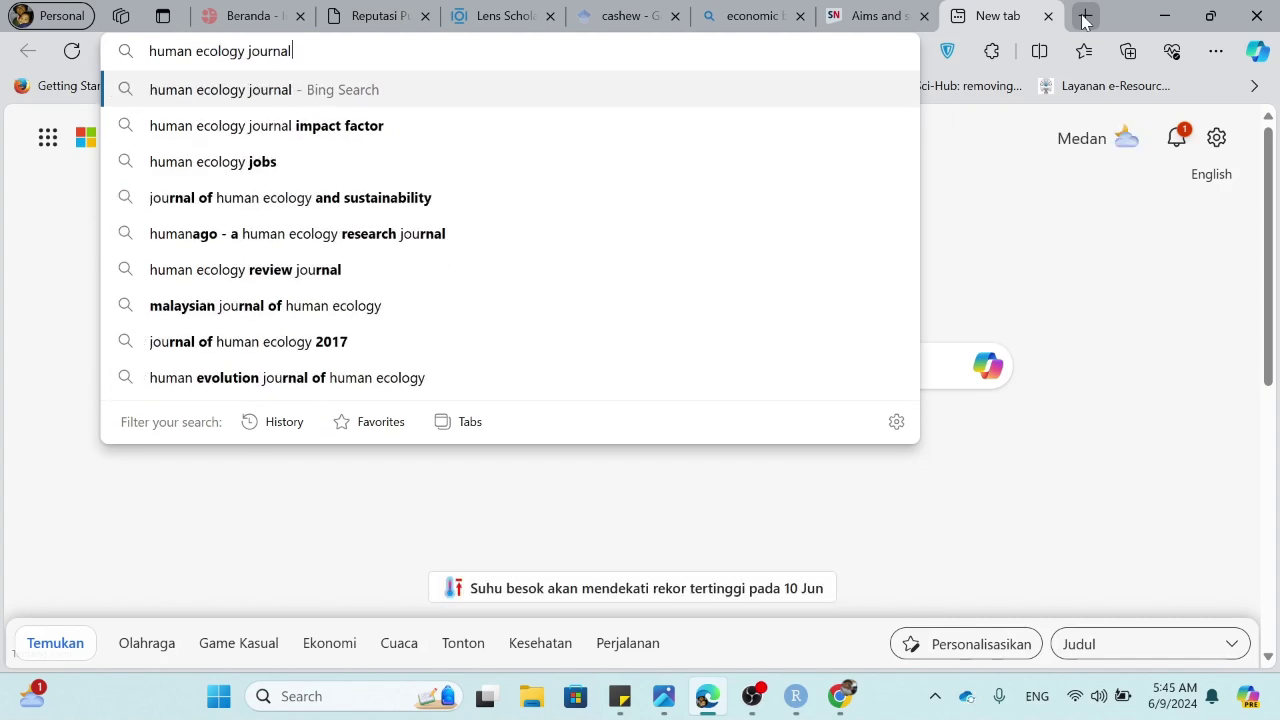
key(Return)
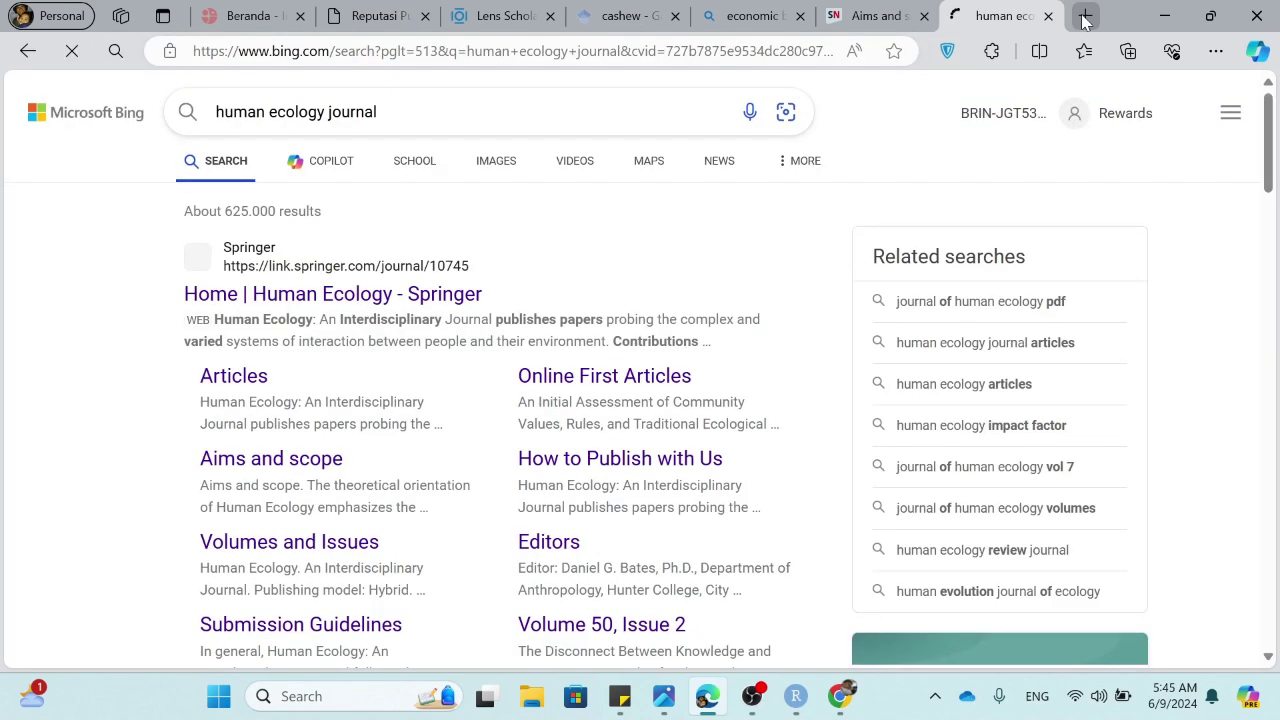
click(443, 296)
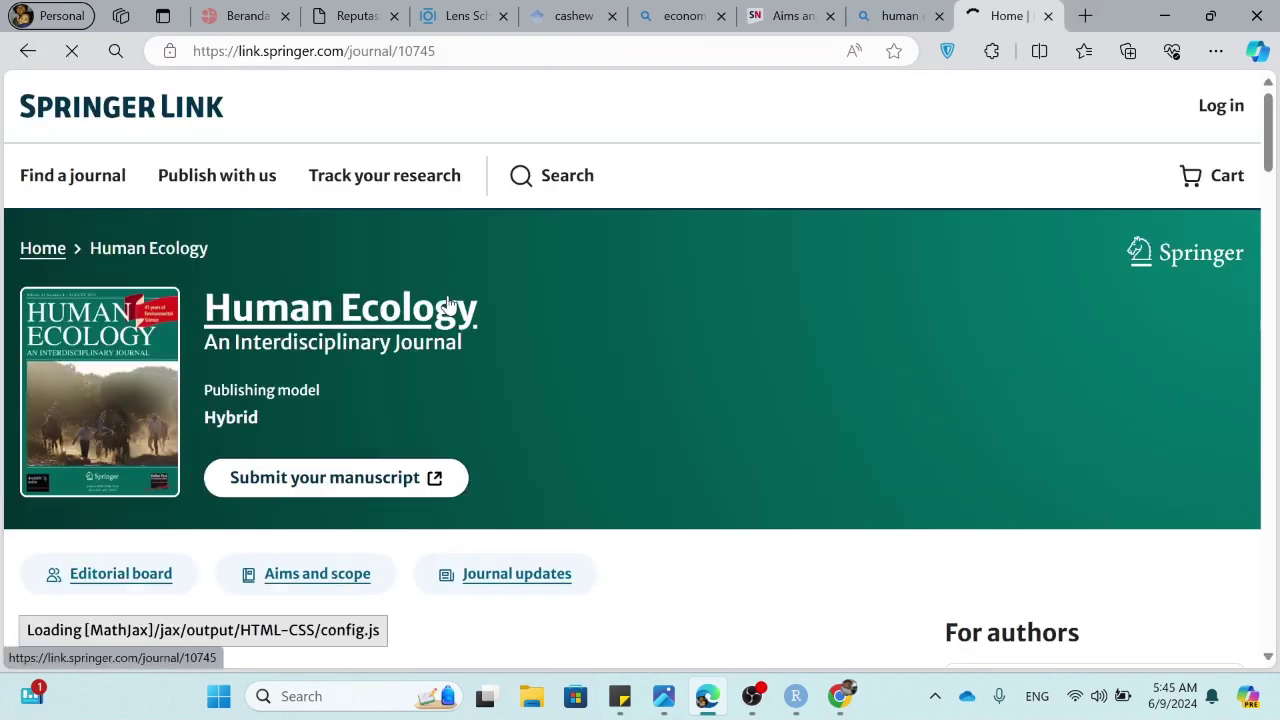
Open the aims and scope of Human Ecology from its overview page and read the full scope description
scroll(1270, 110, down, 4)
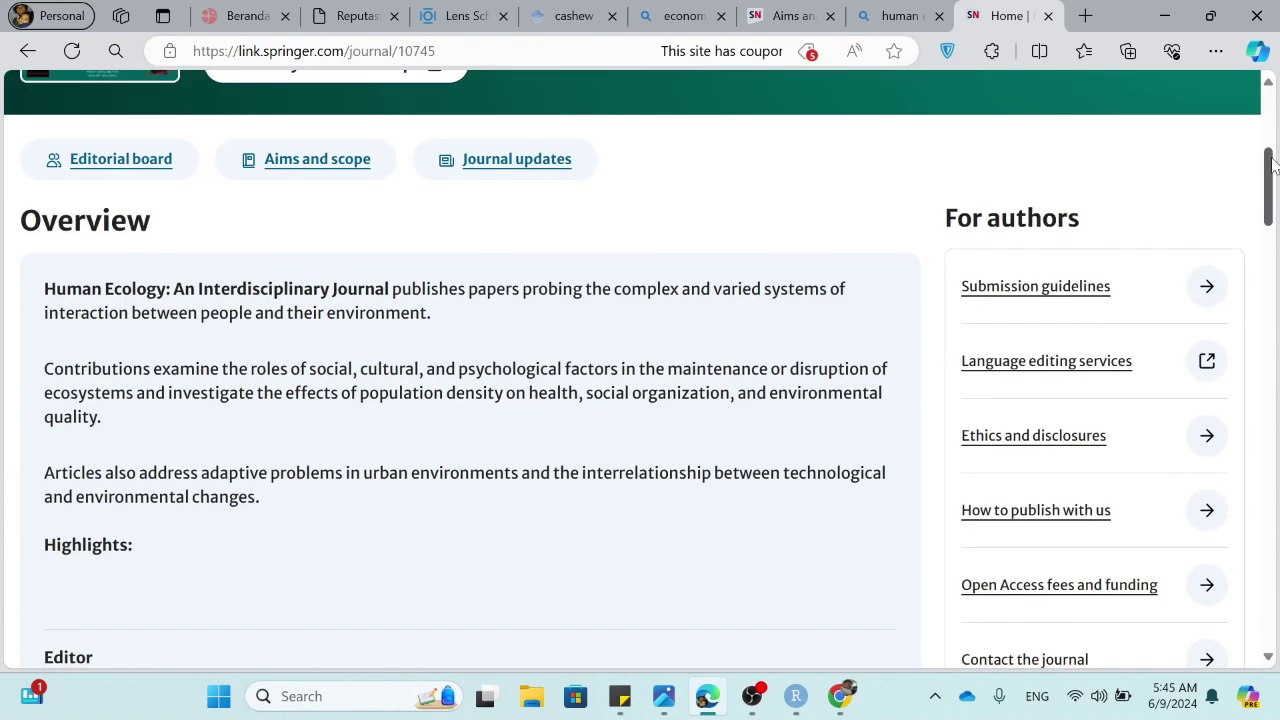
click(333, 167)
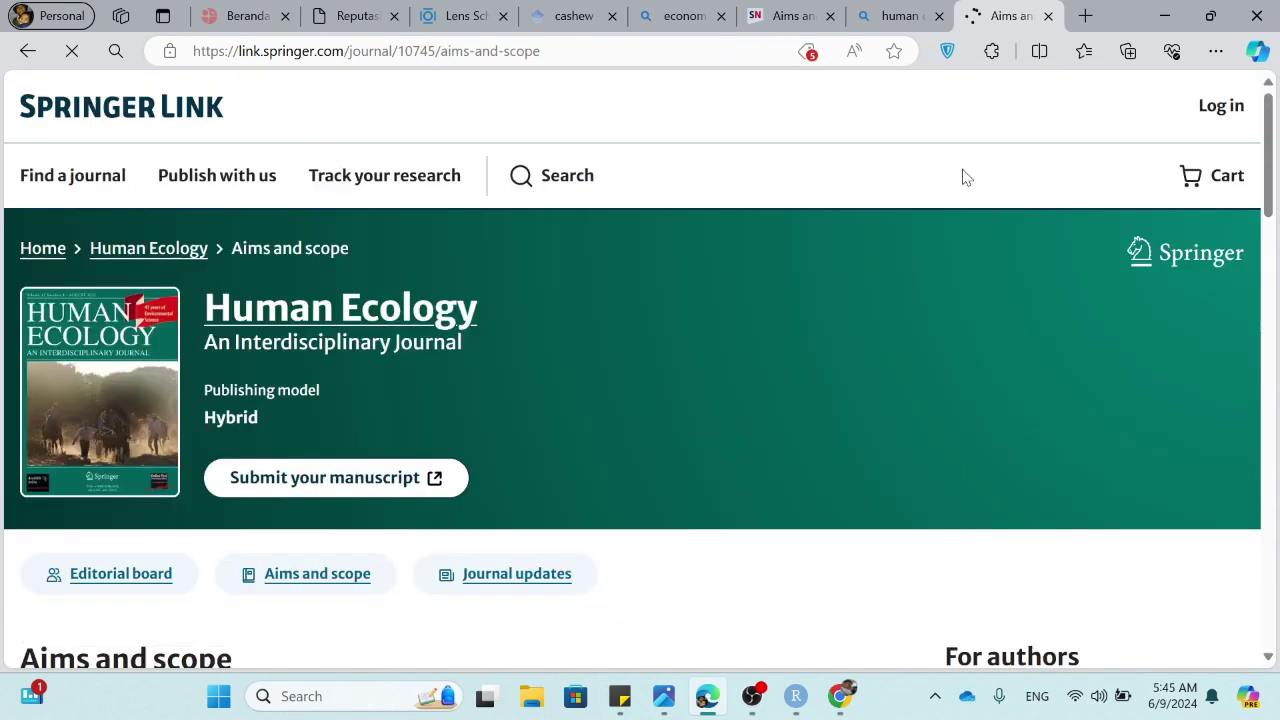
drag(1268, 140, 1266, 248)
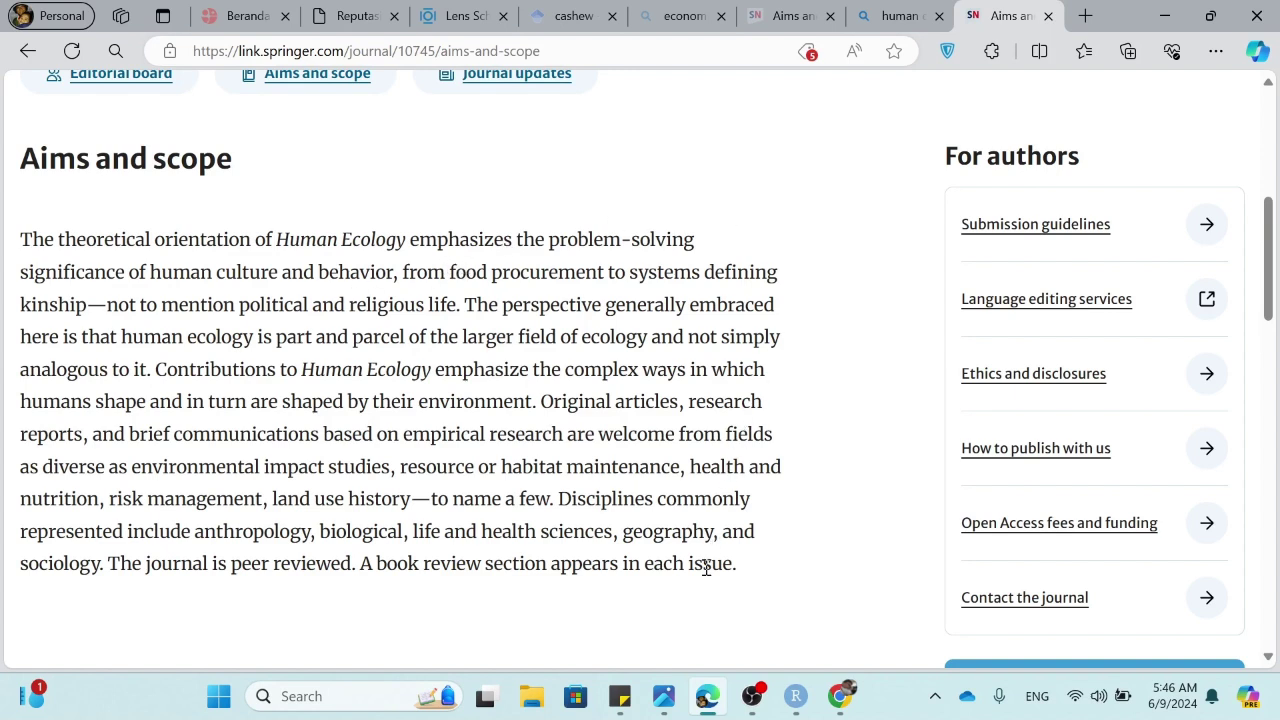
Check the bibliometrix source plot, then search the web in Edge for "agroforestry systems journal" and open its Springer home page
mouse_move(709, 706)
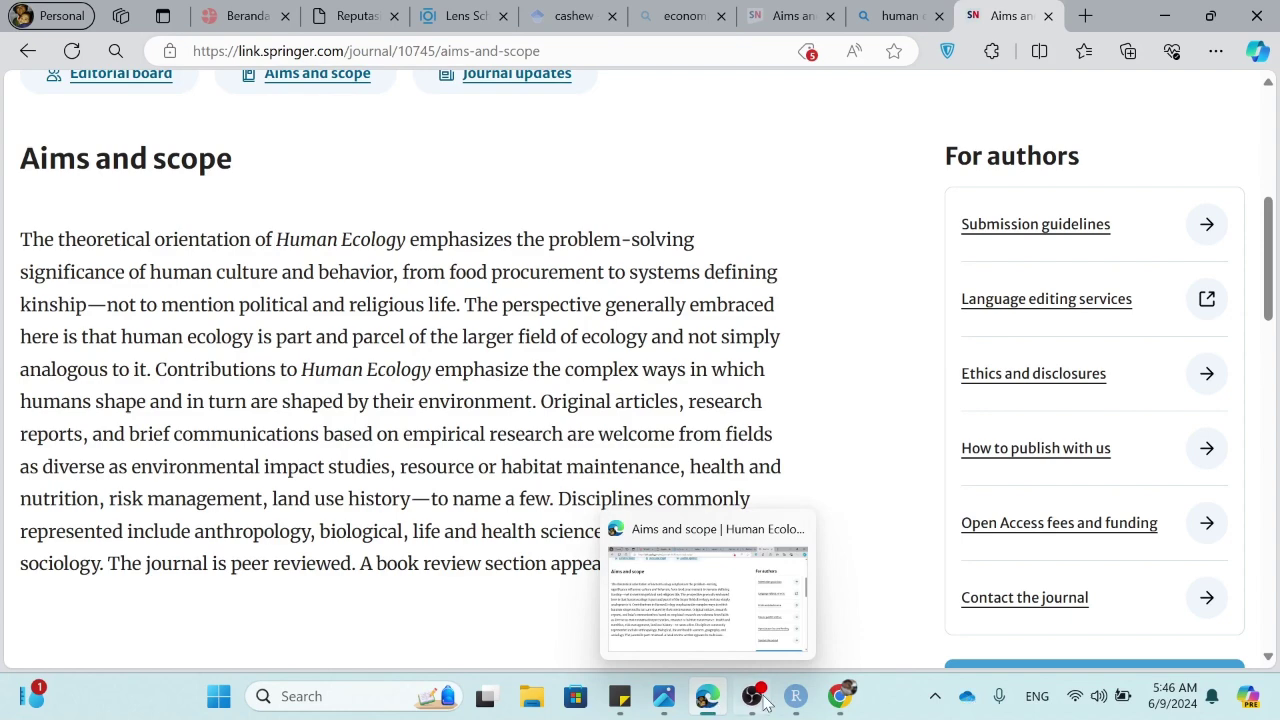
click(843, 700)
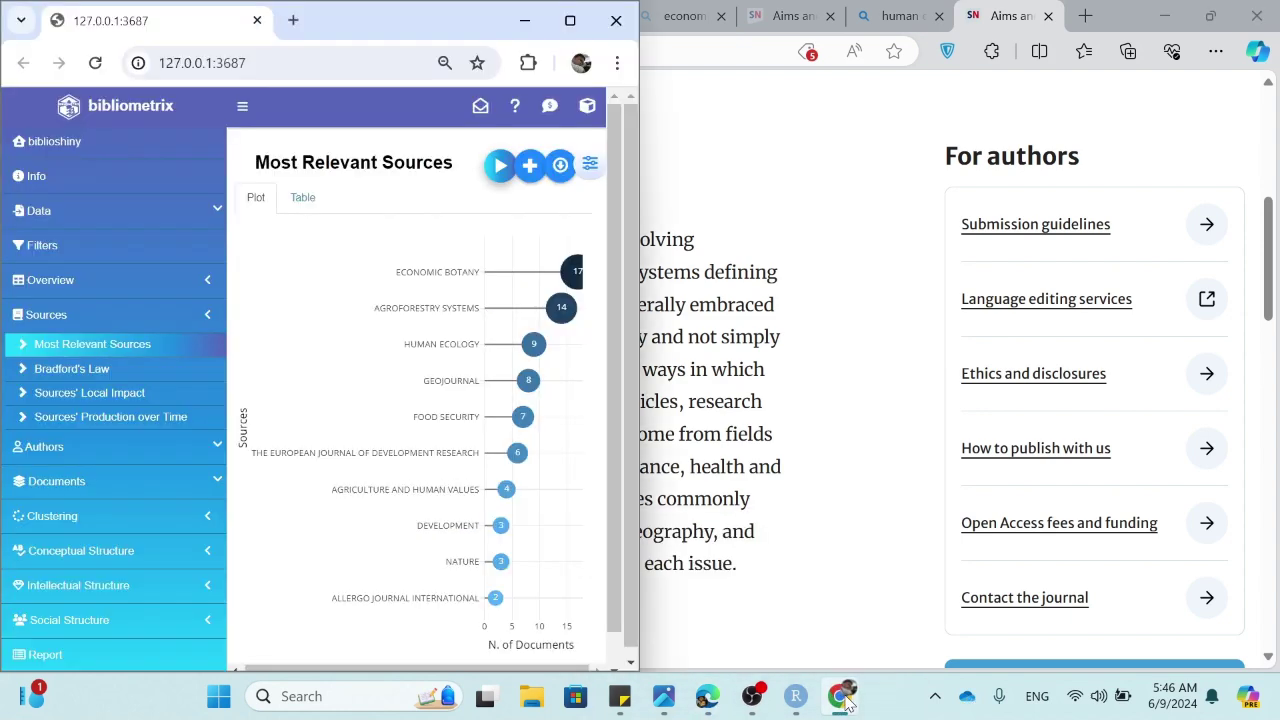
click(995, 20)
click(746, 45)
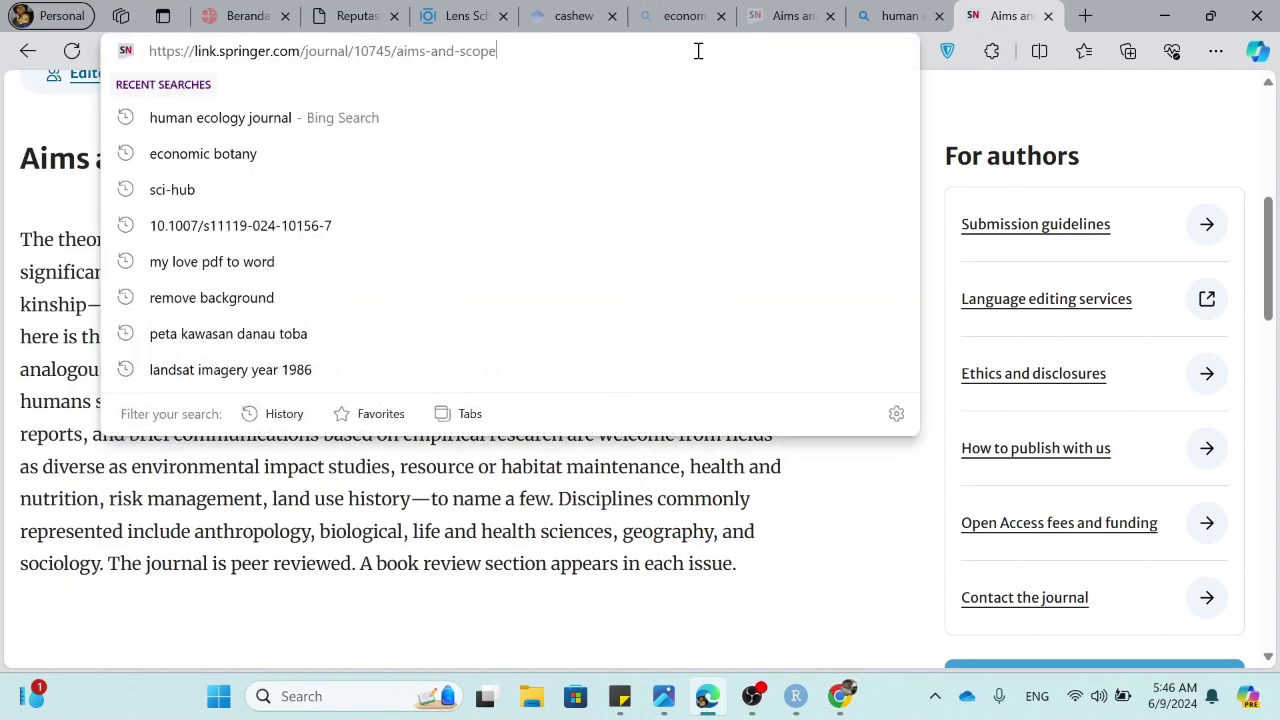
text(ag)
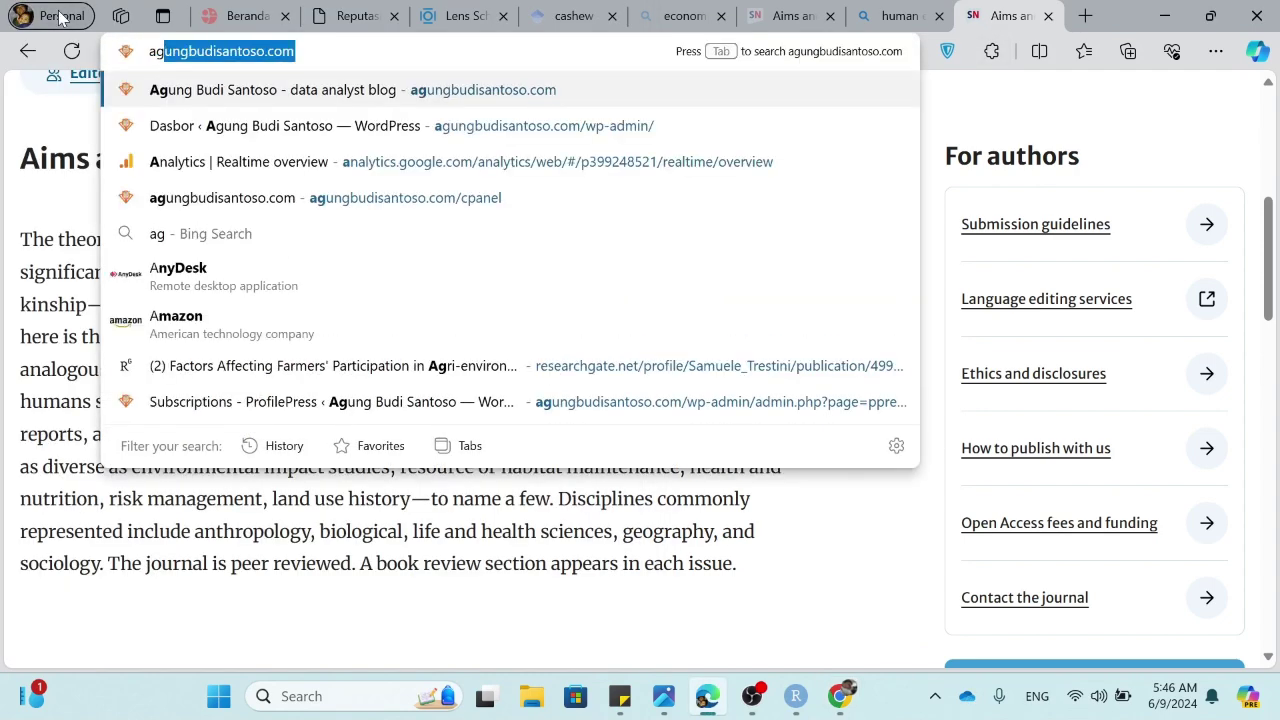
text(rofor)
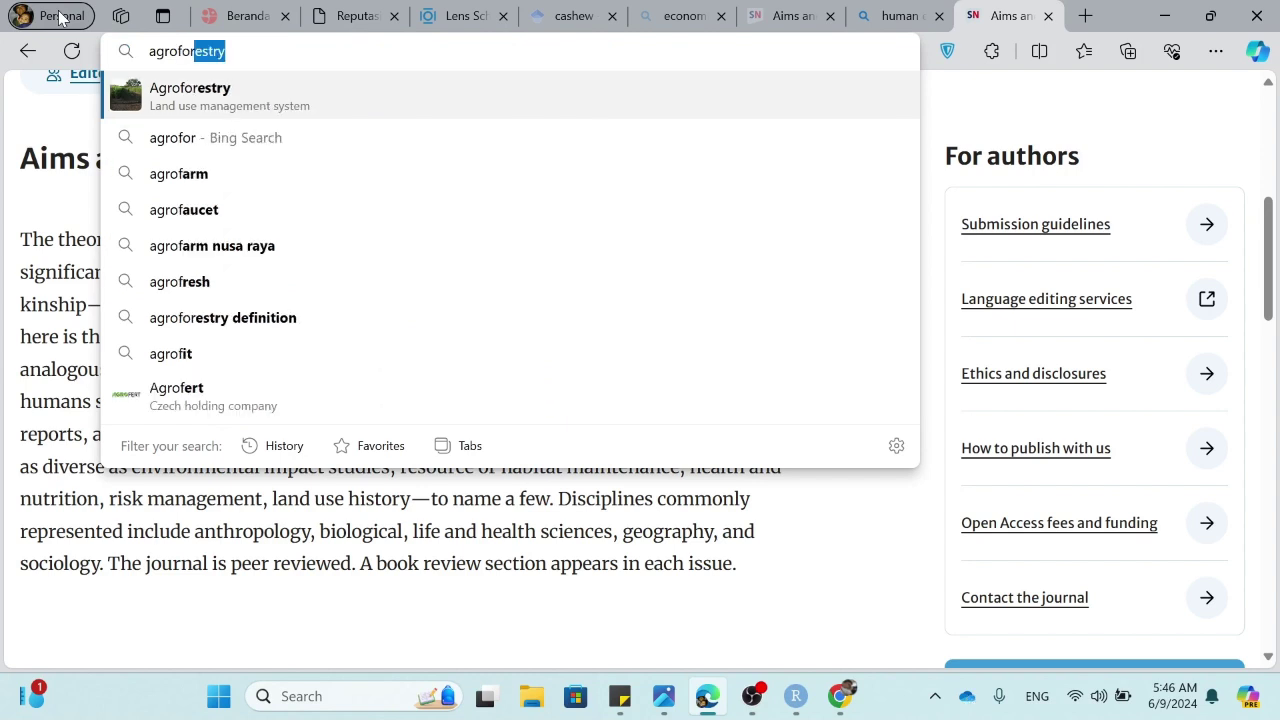
text(estry s)
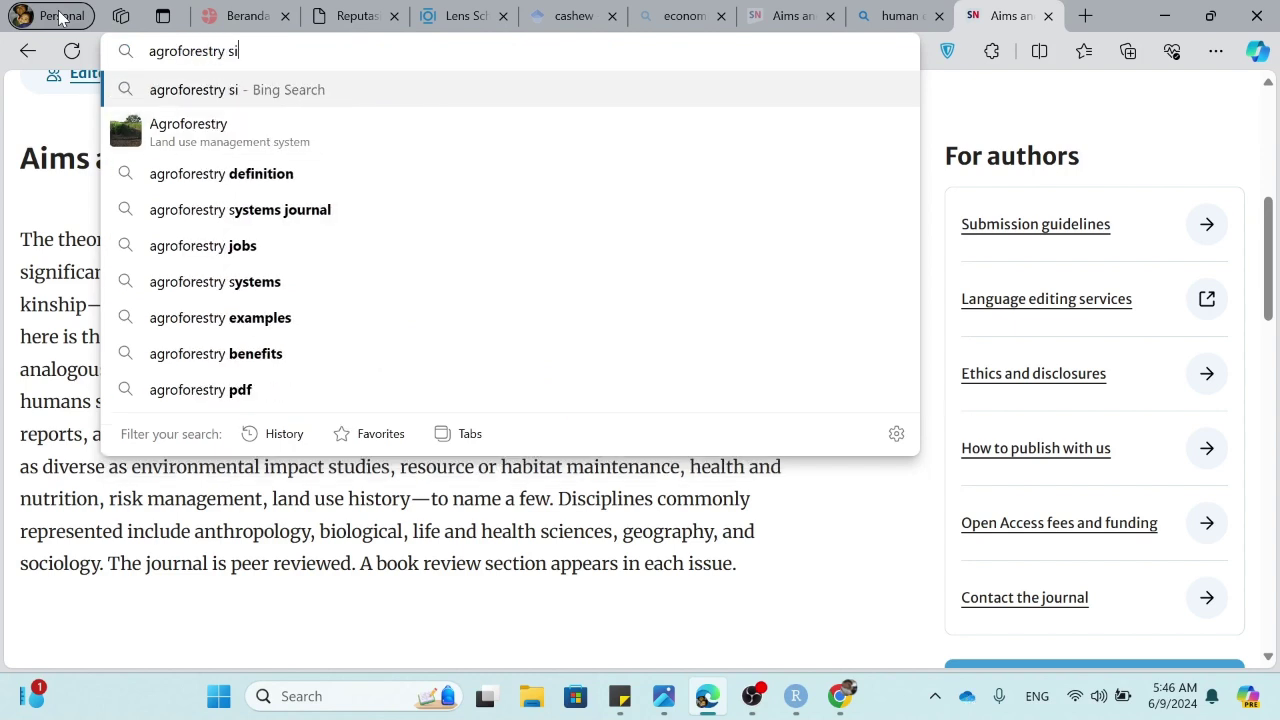
text(yste)
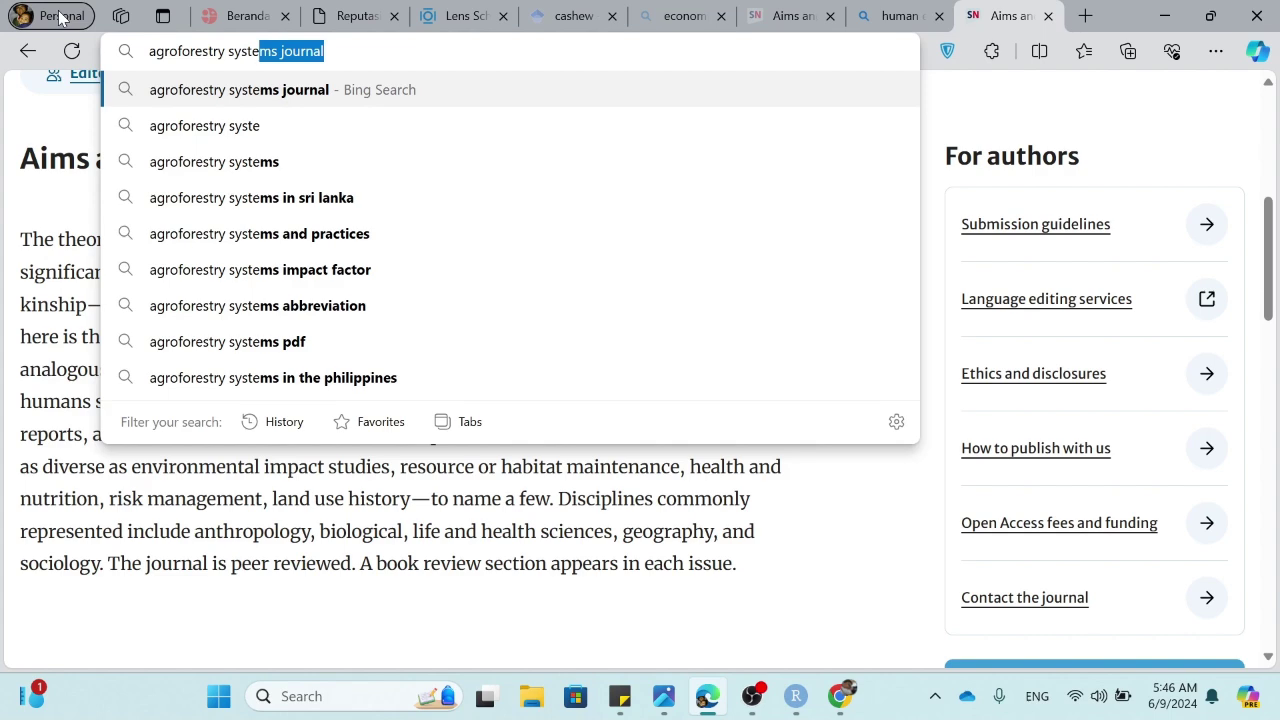
key(Return)
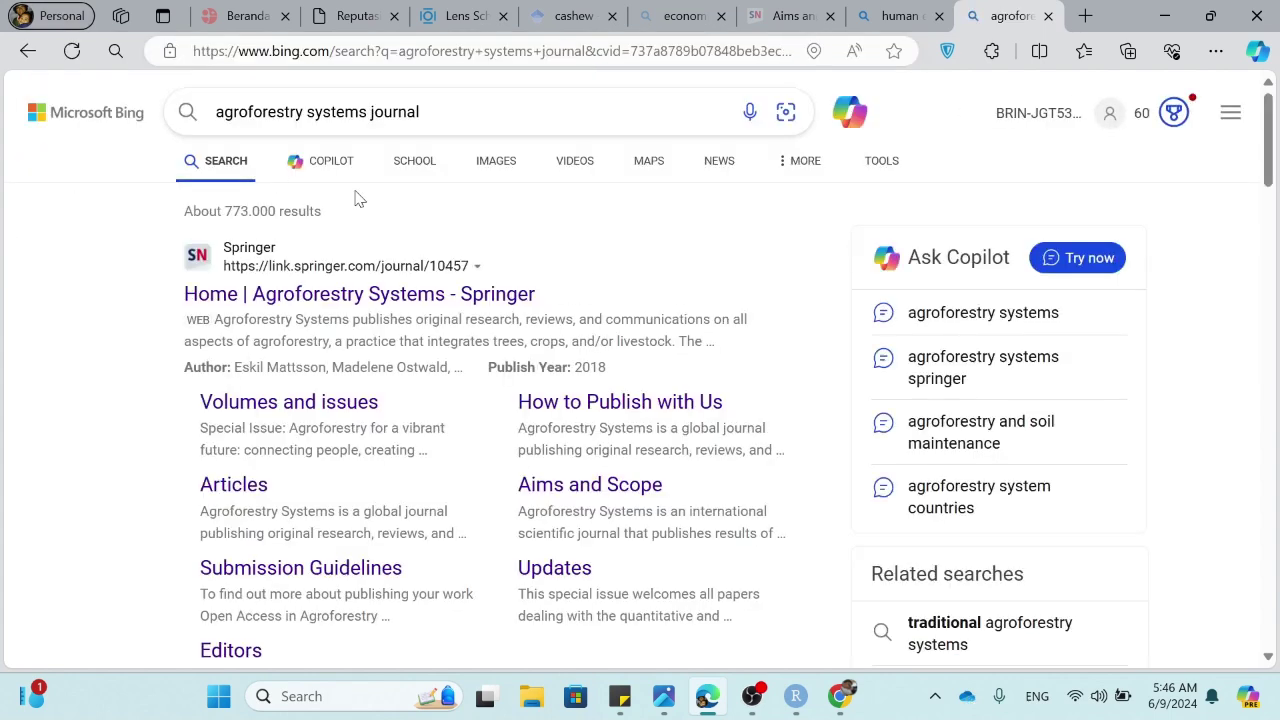
click(408, 298)
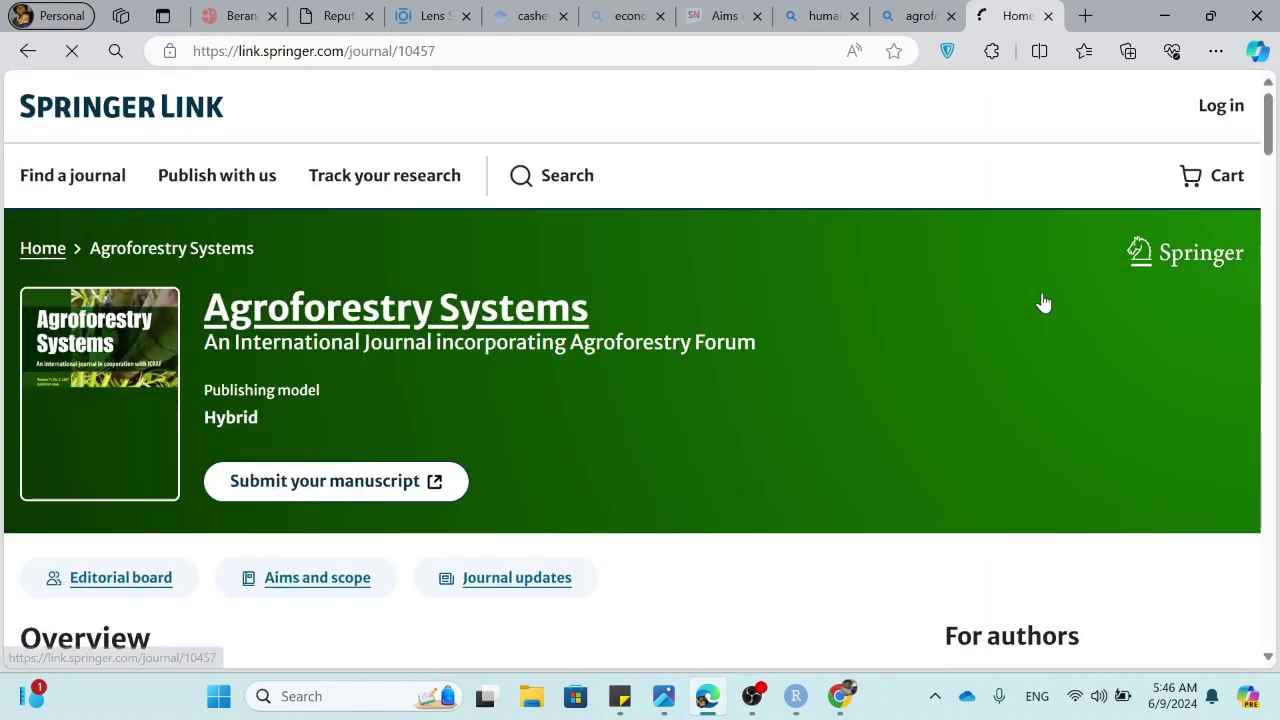
Read the Agroforestry Systems overview and examine its impact factor, decision time and latest issue details
drag(1269, 148, 1270, 203)
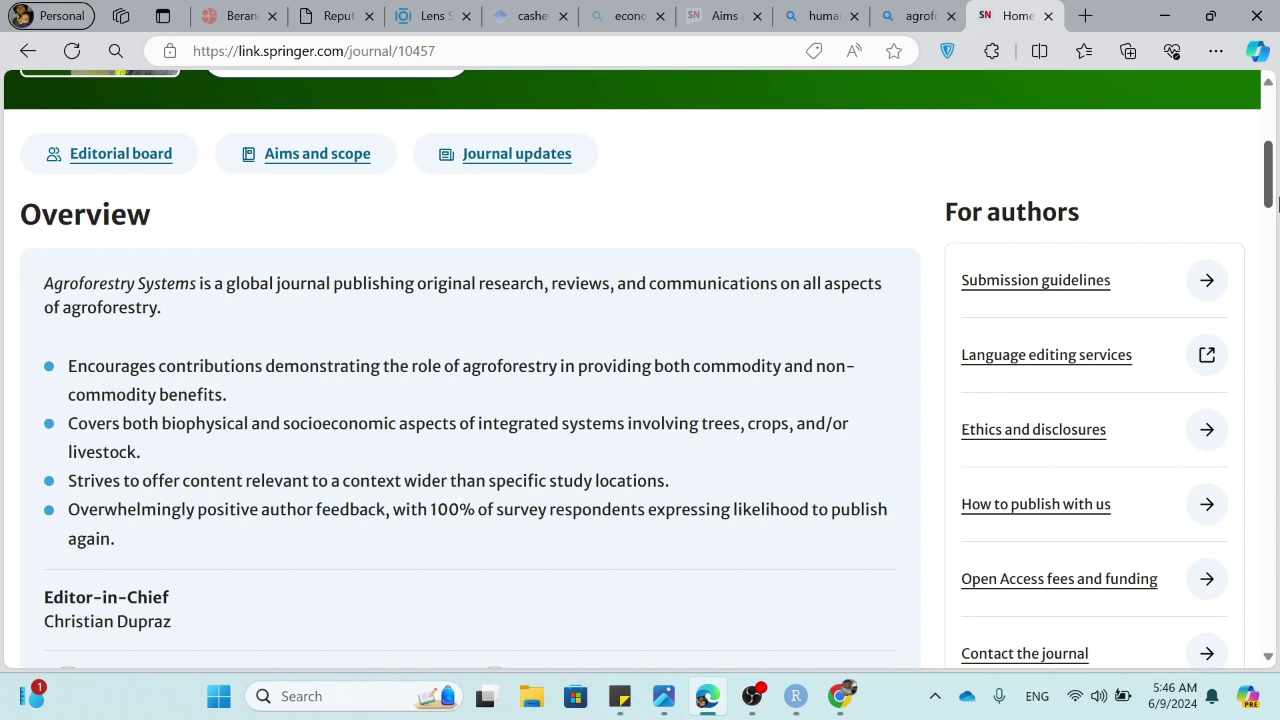
scroll(1278, 204, down, 1)
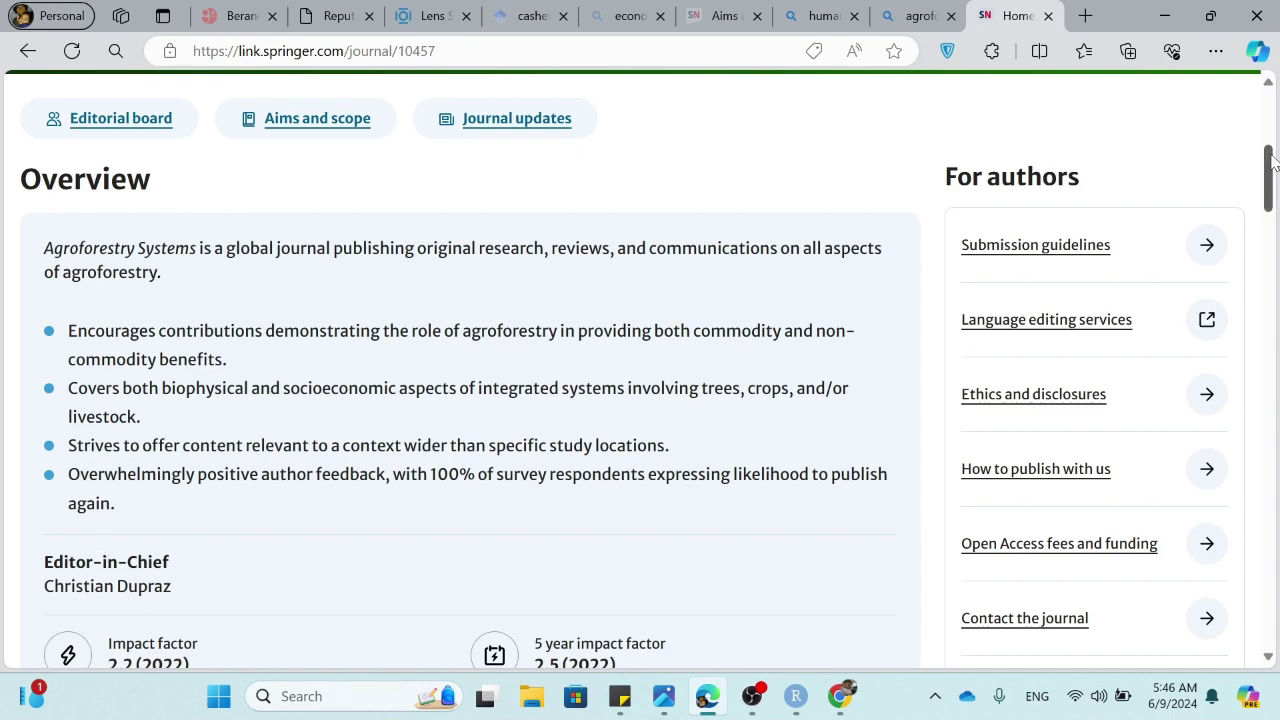
drag(1276, 172, 1276, 230)
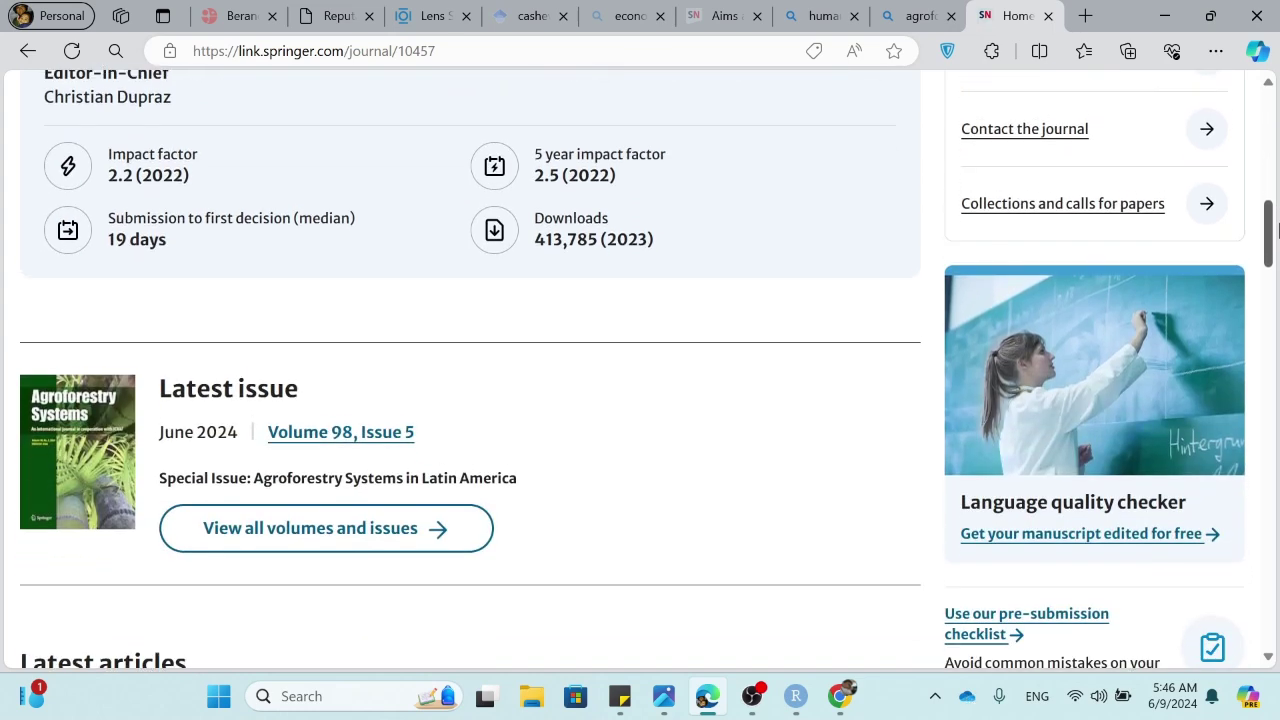
Open the full list of Agroforestry Systems volumes and issues and examine the most recent issues
click(305, 535)
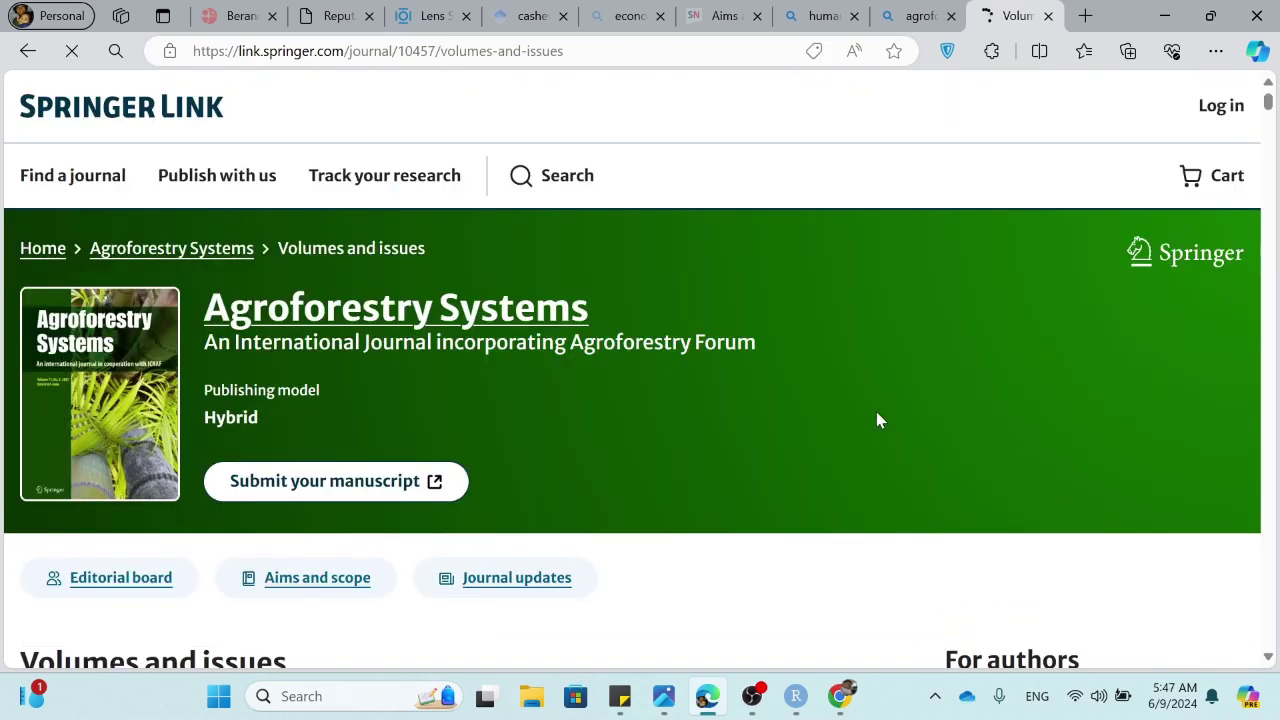
mouse_move(1268, 97)
mouse_down()
mouse_move(1269, 245)
mouse_move(1216, 556)
mouse_move(1214, 657)
mouse_move(1234, 574)
mouse_move(1268, 112)
mouse_up()
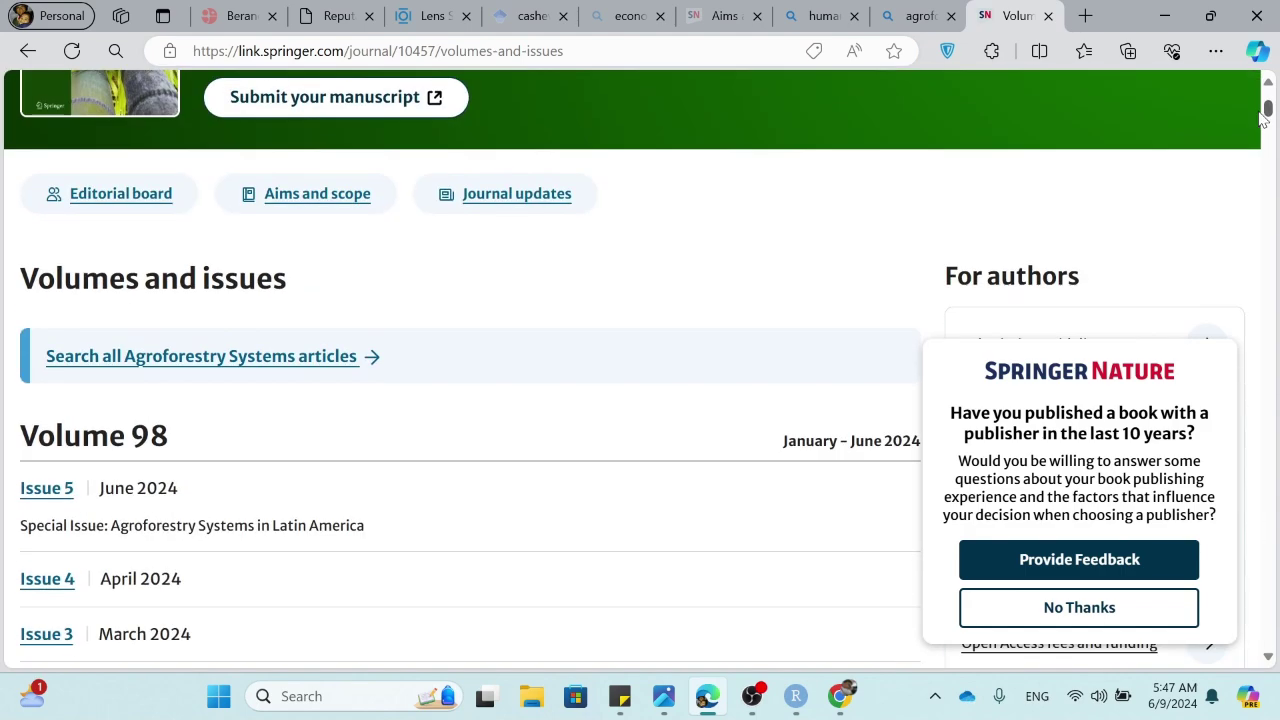
key(alt+Left)
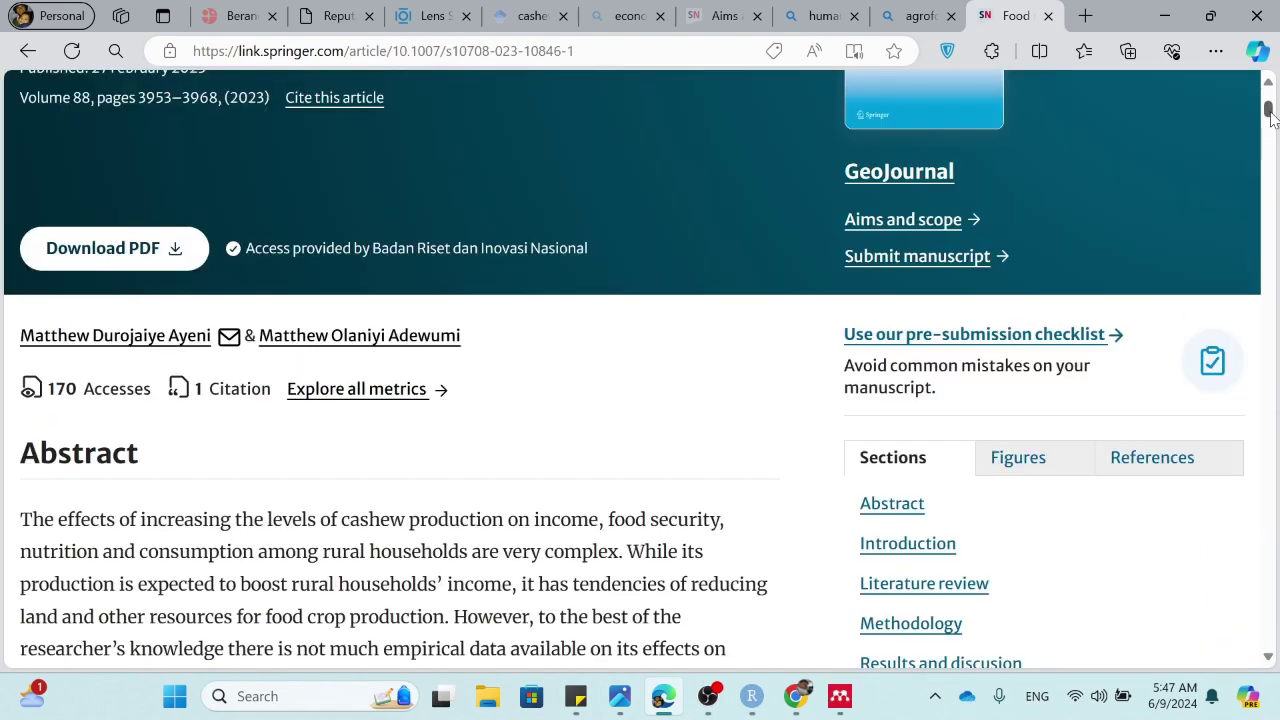